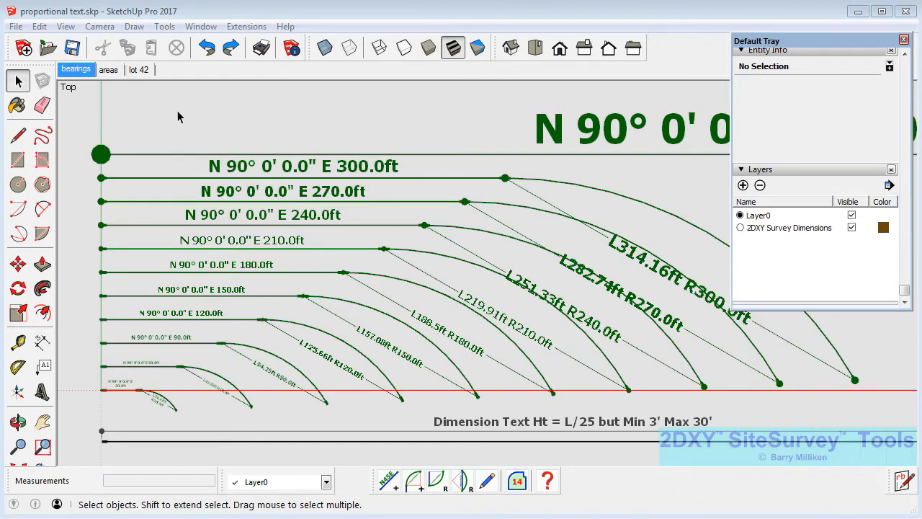
Step: Show the lot 42 scene and set the 32400 ft² lot's north and west bearing dimensions to Times New Roman with a larger text height
{"action": "left_click", "coordinate": [111, 70]}
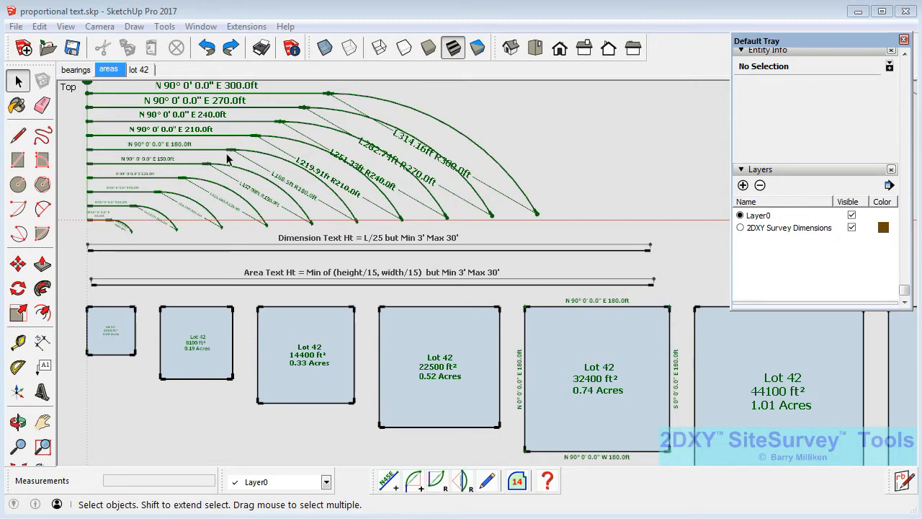
{"action": "left_click", "coordinate": [142, 70]}
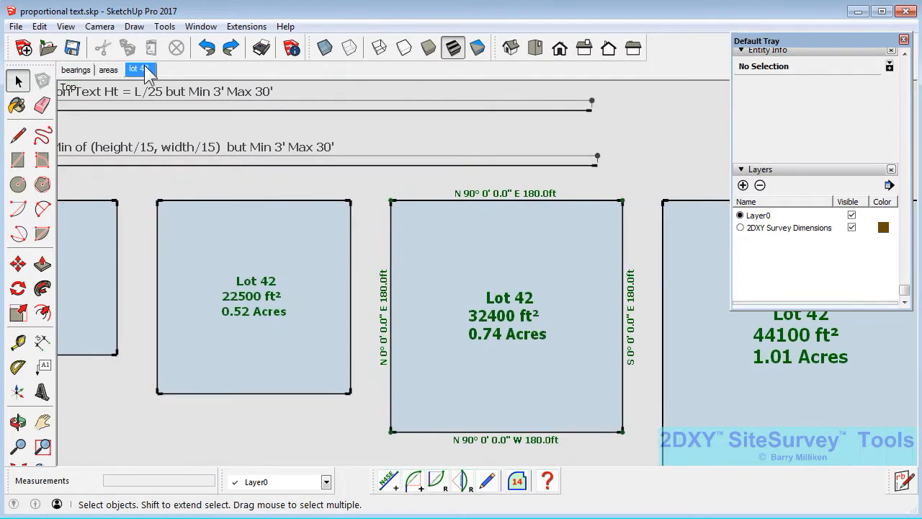
{"action": "left_click", "coordinate": [500, 196]}
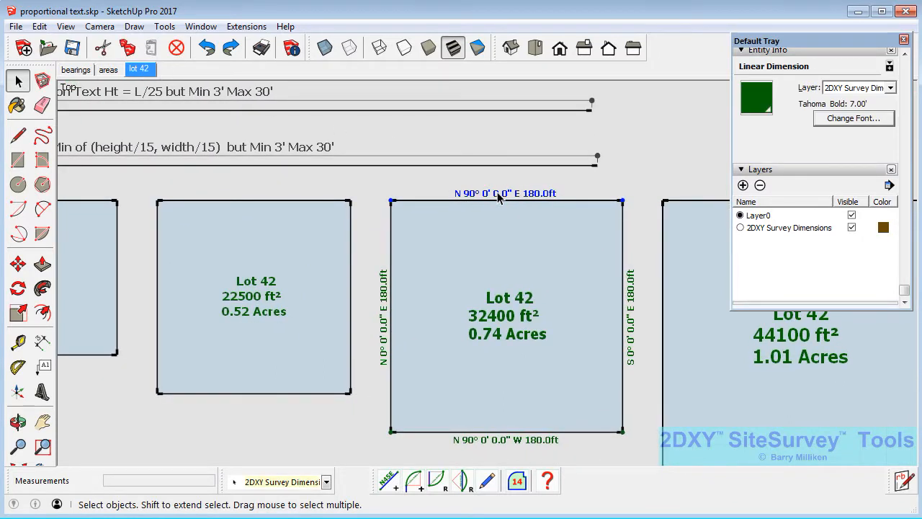
{"action": "left_click", "coordinate": [383, 310], "text": "shift"}
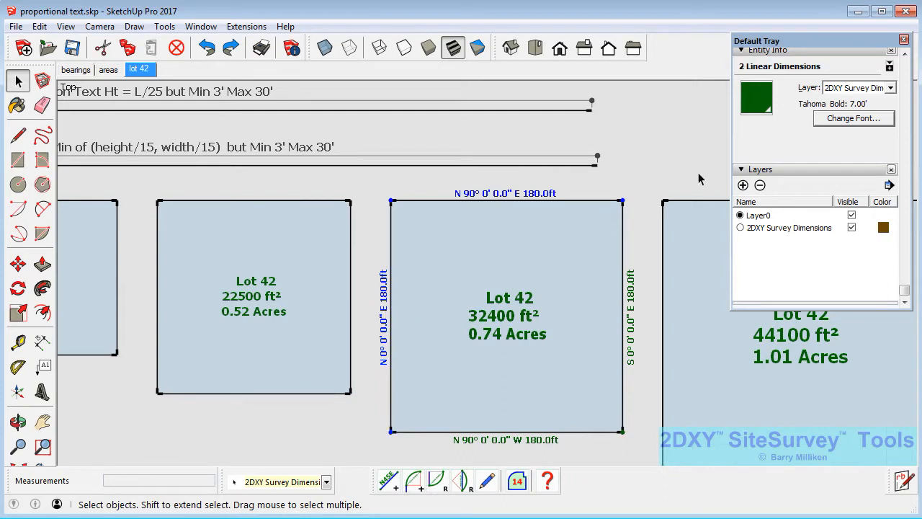
{"action": "left_click", "coordinate": [862, 119]}
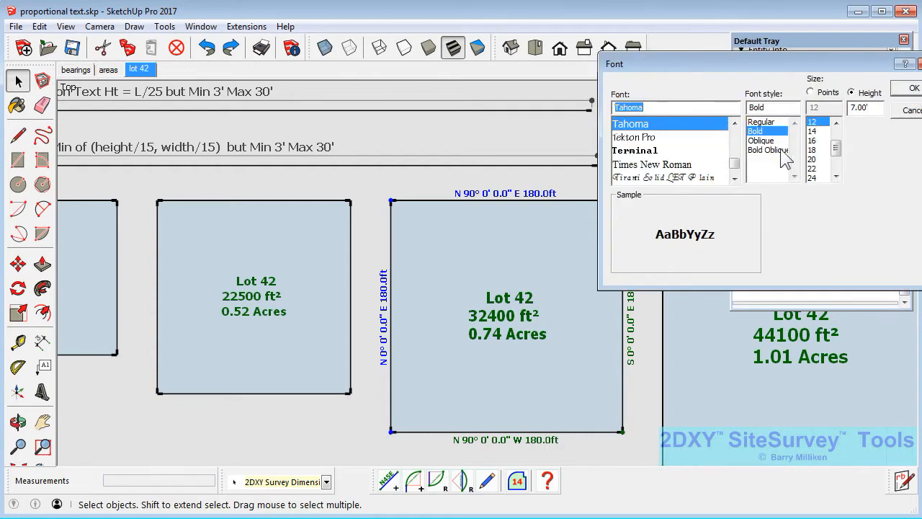
{"action": "left_click", "coordinate": [668, 165]}
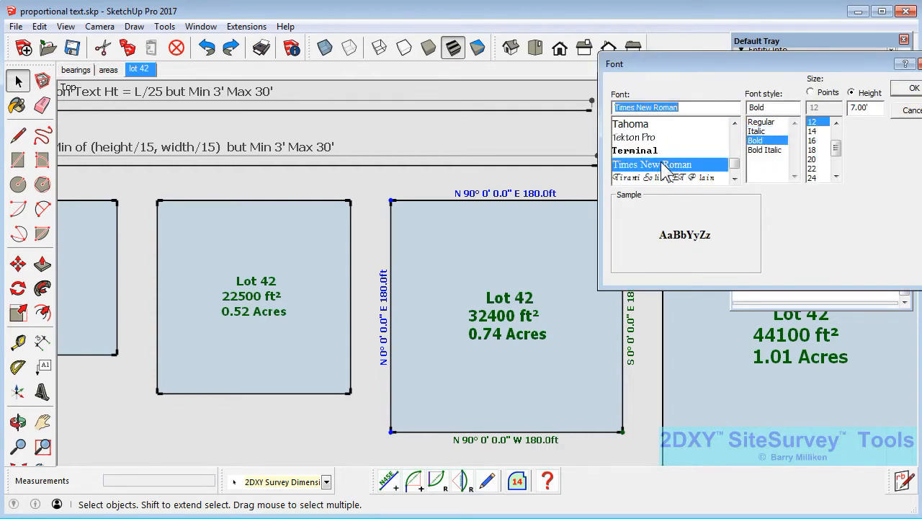
{"action": "left_click_drag", "start_coordinate": [882, 107], "coordinate": [845, 108]}
{"action": "type", "text": "1"}
{"action": "key", "text": "Return"}
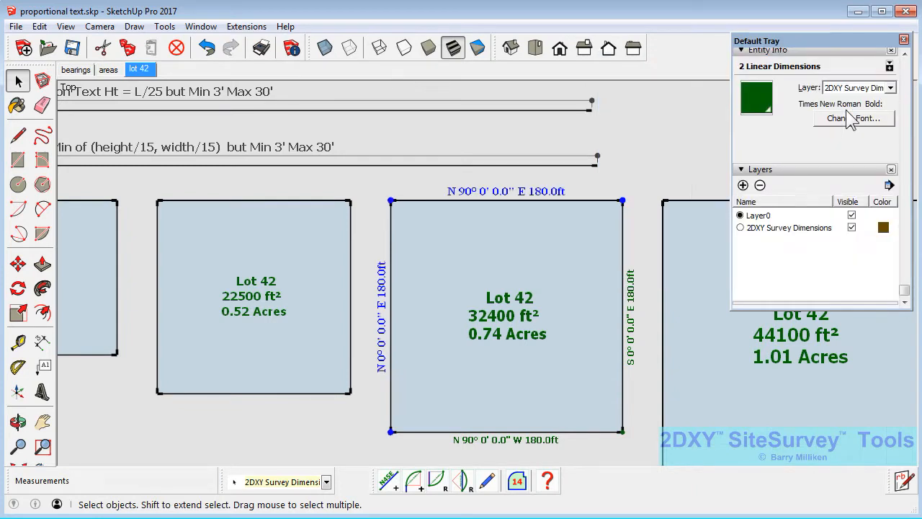
Step: Edit the bearing of the 32400 ft² lot's north edge, setting its length to 78 ft
{"action": "left_click", "coordinate": [525, 201]}
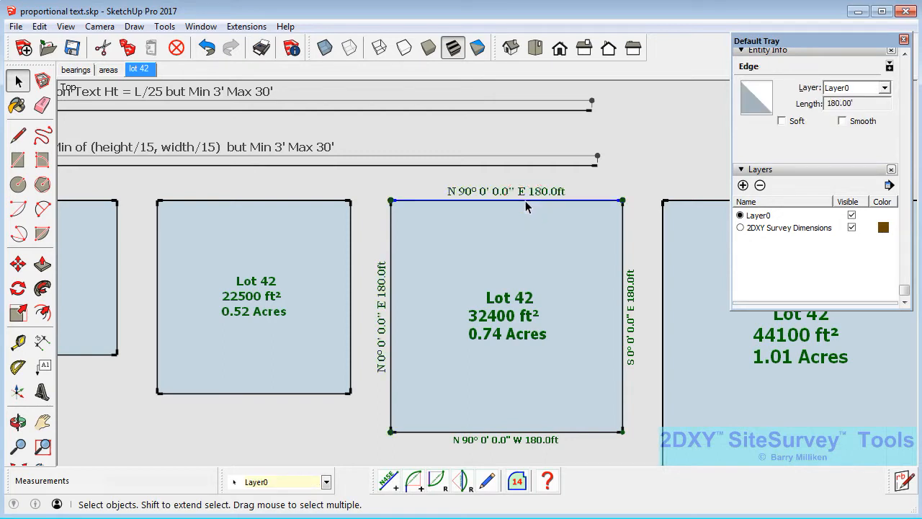
{"action": "left_click", "coordinate": [487, 481]}
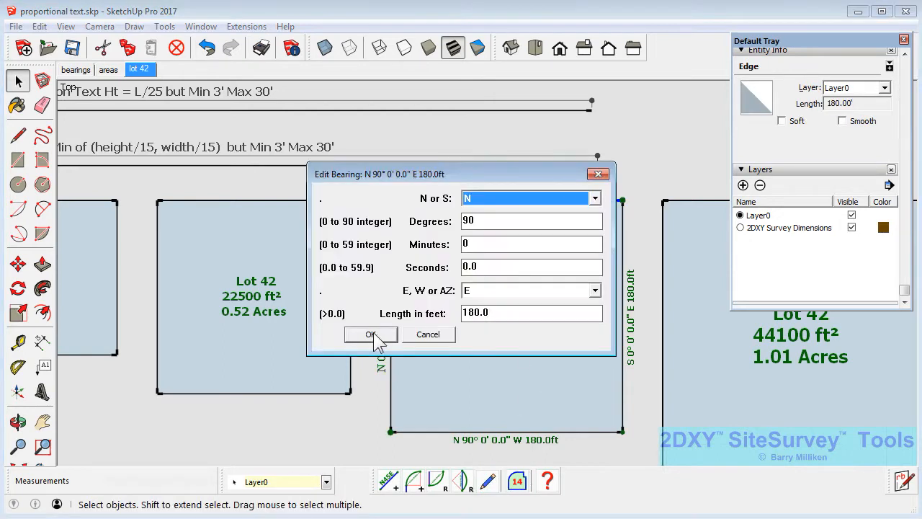
{"action": "left_click_drag", "start_coordinate": [516, 168], "coordinate": [273, 183]}
{"action": "double_click", "coordinate": [263, 328]}
{"action": "type", "text": "78"}
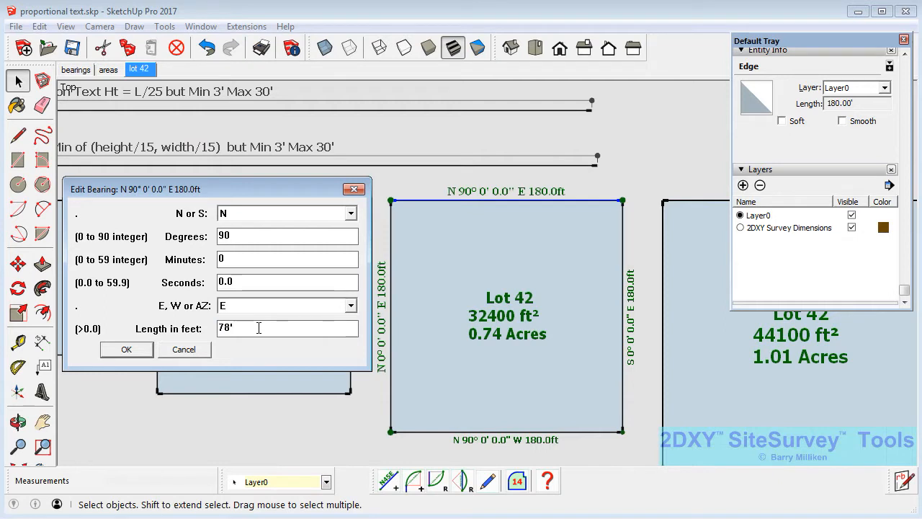
{"action": "key", "text": "Return"}
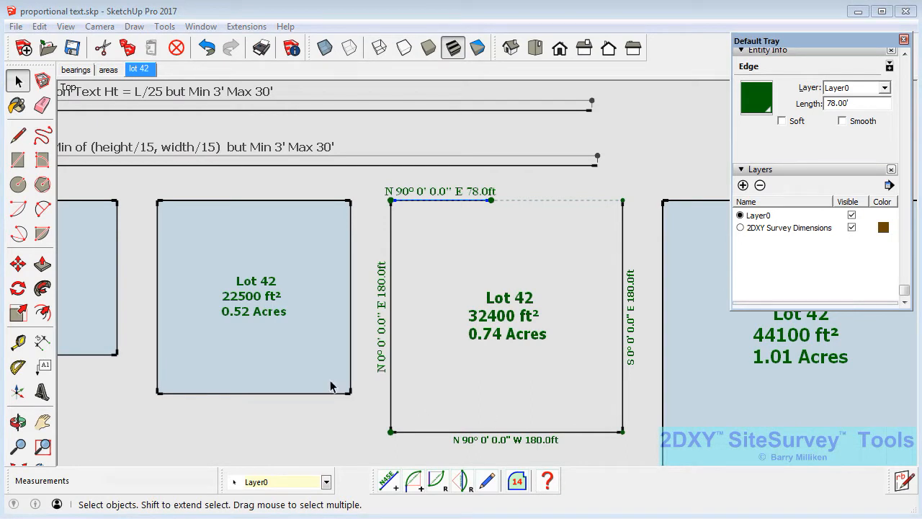
Step: Run the area label tool on the 22500 ft² lot's face and set its area label font to Times New Roman
{"action": "left_click", "coordinate": [241, 286]}
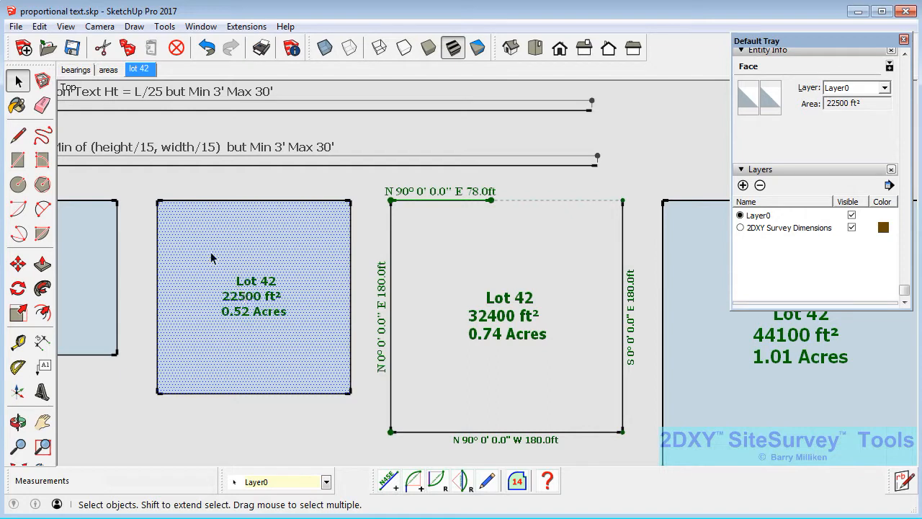
{"action": "left_click", "coordinate": [517, 481]}
{"action": "left_click", "coordinate": [413, 325]}
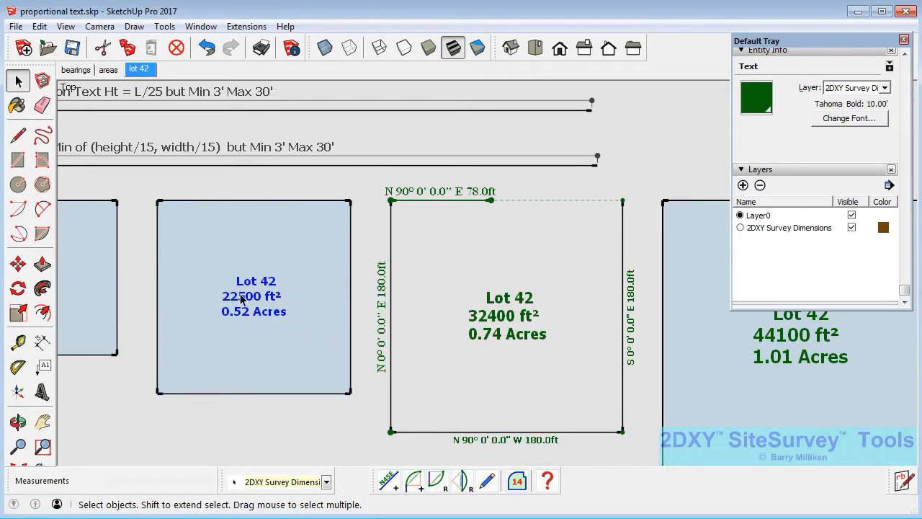
{"action": "left_click", "coordinate": [862, 119]}
{"action": "left_click", "coordinate": [675, 166]}
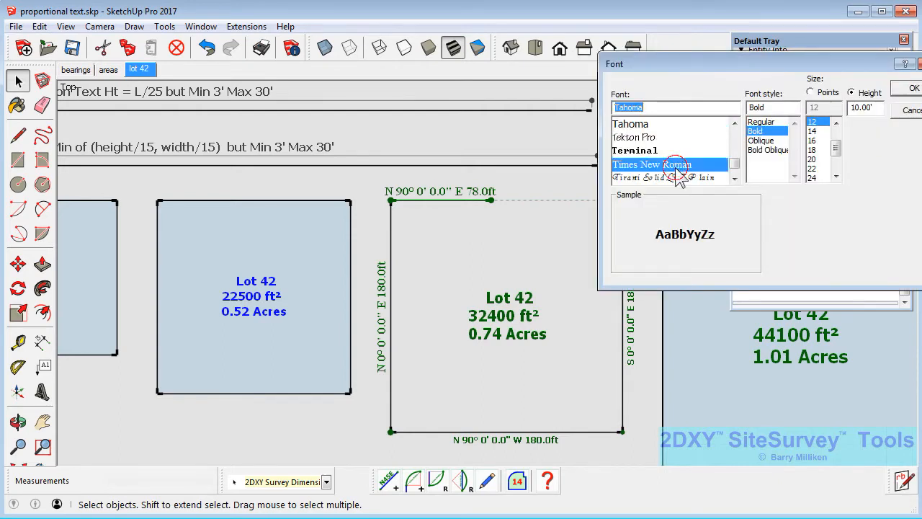
{"action": "left_click", "coordinate": [909, 88]}
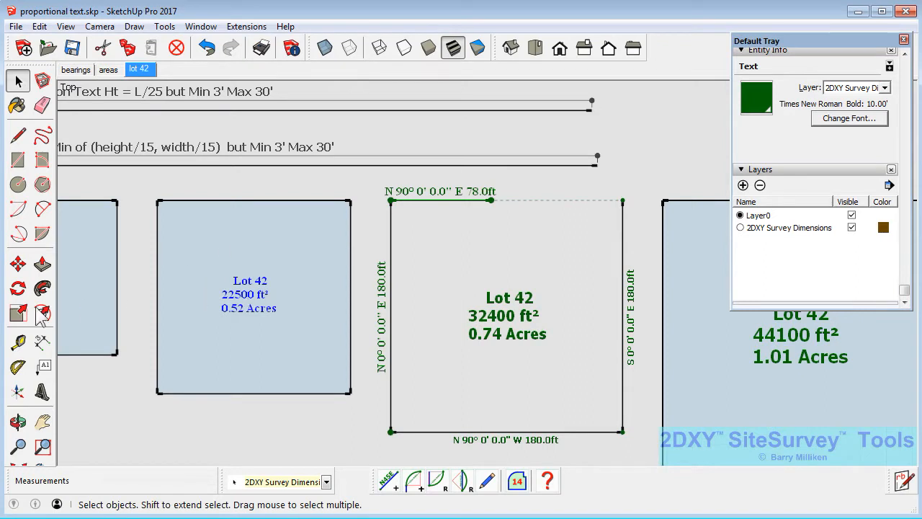
Step: Move the 22500 ft² lot's area label about 57 ft into the lot's northeast corner
{"action": "left_click", "coordinate": [18, 264]}
{"action": "left_click", "coordinate": [247, 275]}
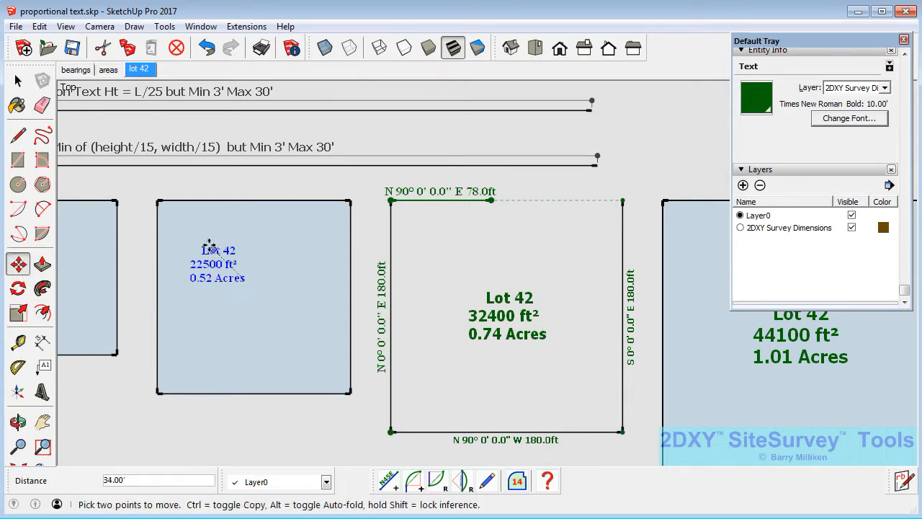
{"action": "left_click", "coordinate": [295, 227]}
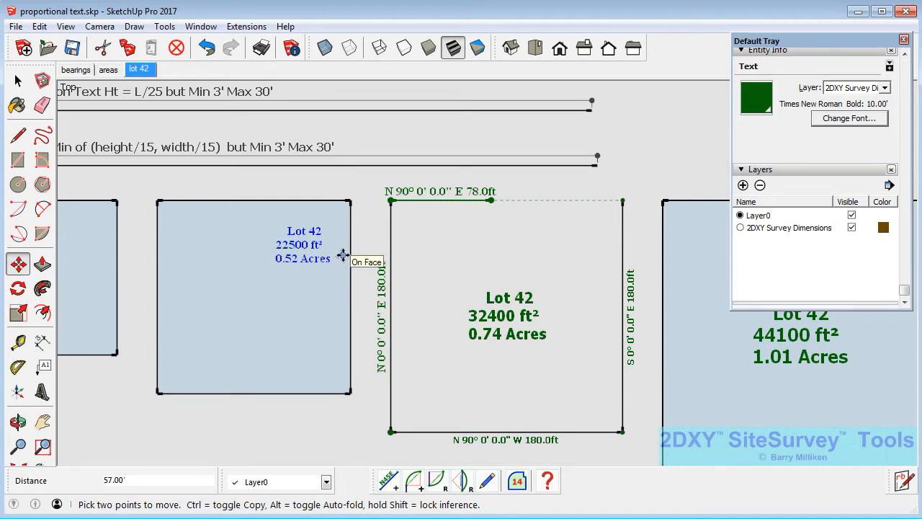
{"action": "left_click", "coordinate": [18, 80]}
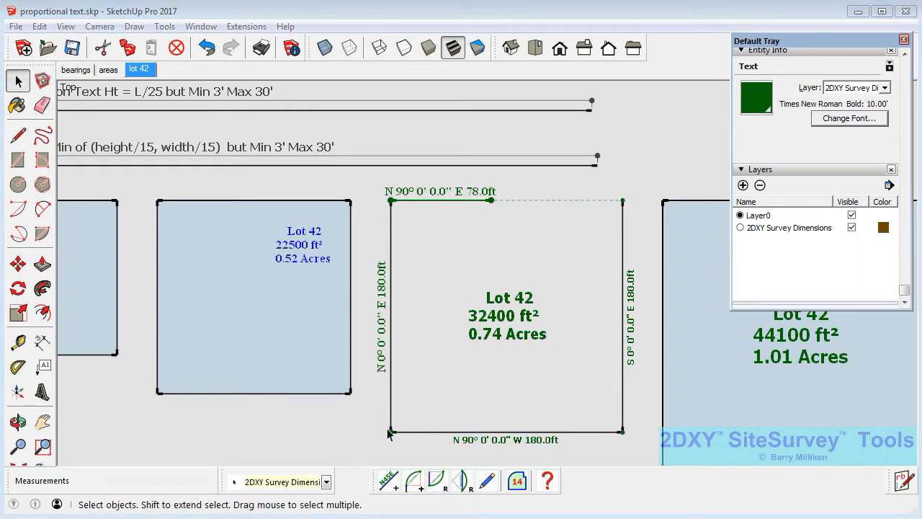
Step: Wrap the text of all bearing dimensions around the 32400 ft² lot onto two lines and unwrap it again
{"action": "left_click_drag", "start_coordinate": [639, 450], "coordinate": [366, 179]}
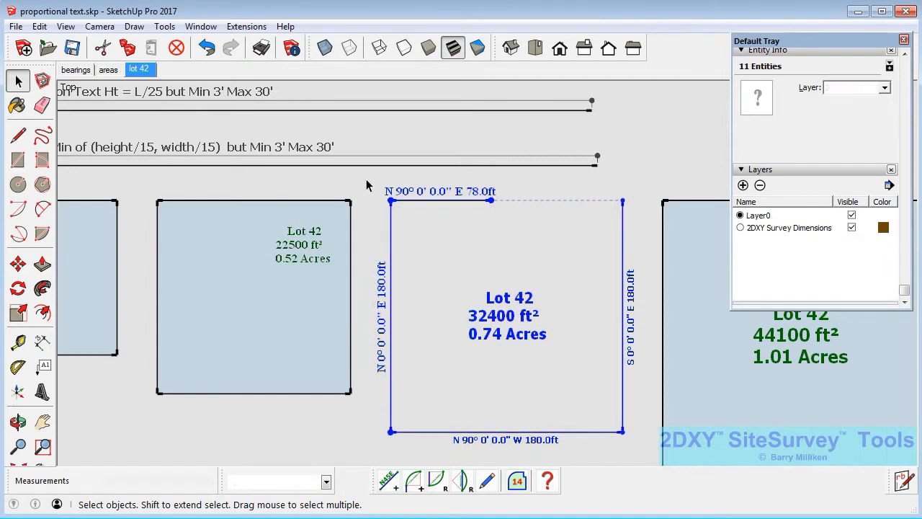
{"action": "right_click", "coordinate": [434, 195]}
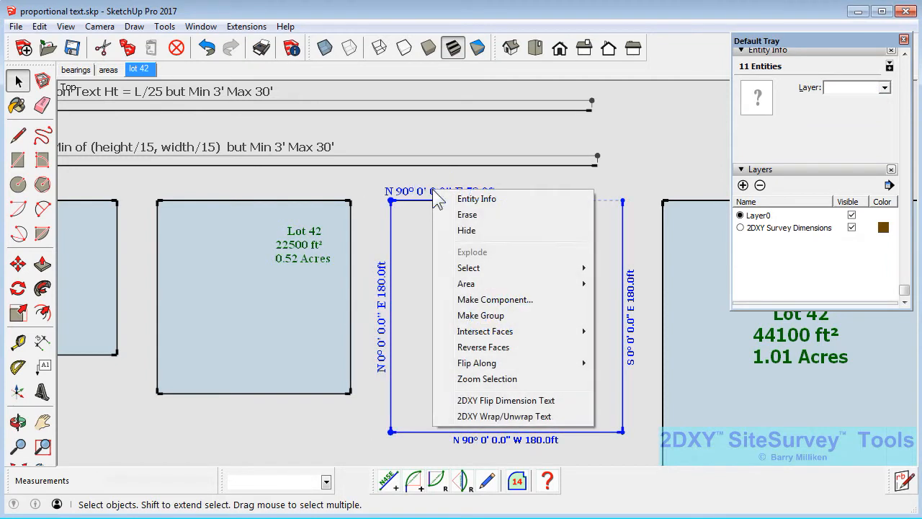
{"action": "left_click", "coordinate": [503, 417]}
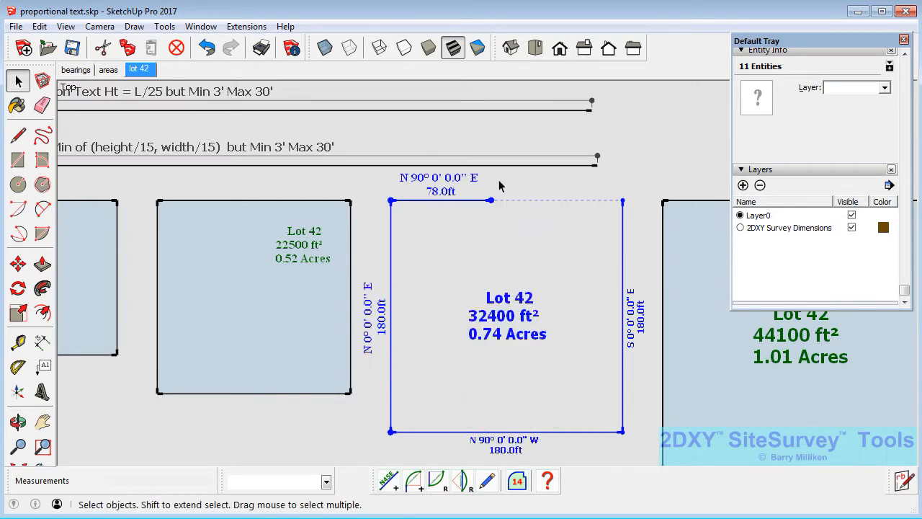
{"action": "right_click", "coordinate": [443, 190]}
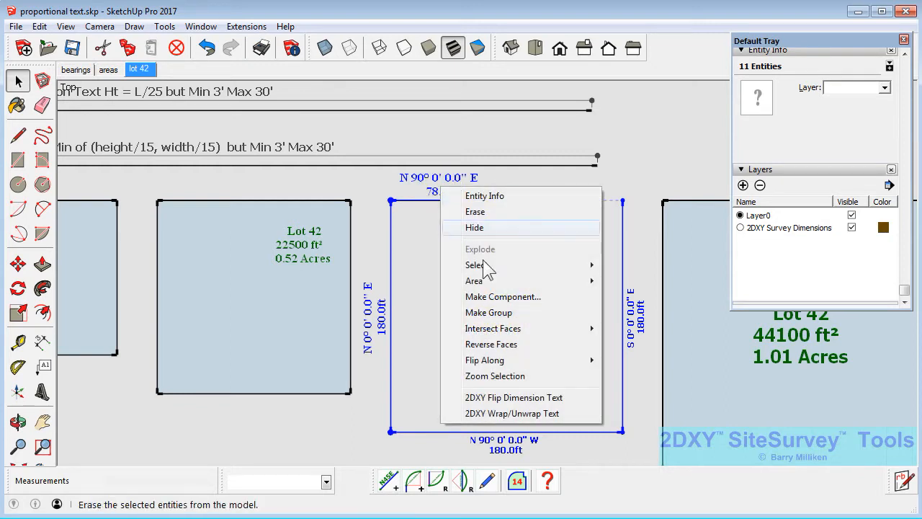
{"action": "left_click", "coordinate": [522, 414]}
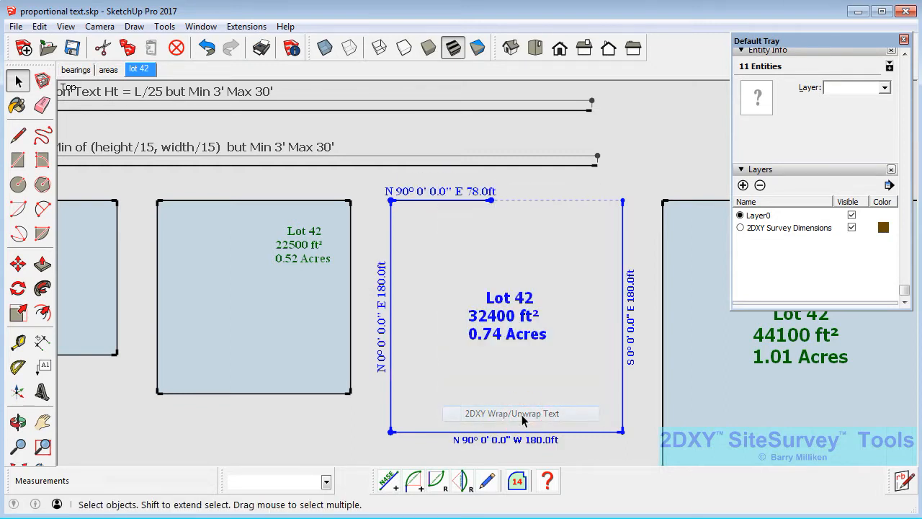
Step: Flip the dimension text around the 32400 ft² lot to the inside of its edges and flip it back outside
{"action": "right_click", "coordinate": [431, 194]}
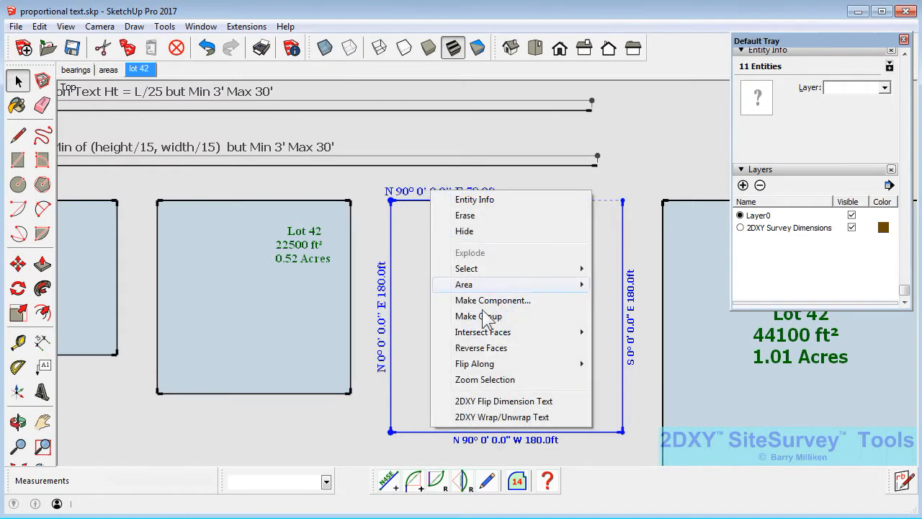
{"action": "left_click", "coordinate": [497, 402]}
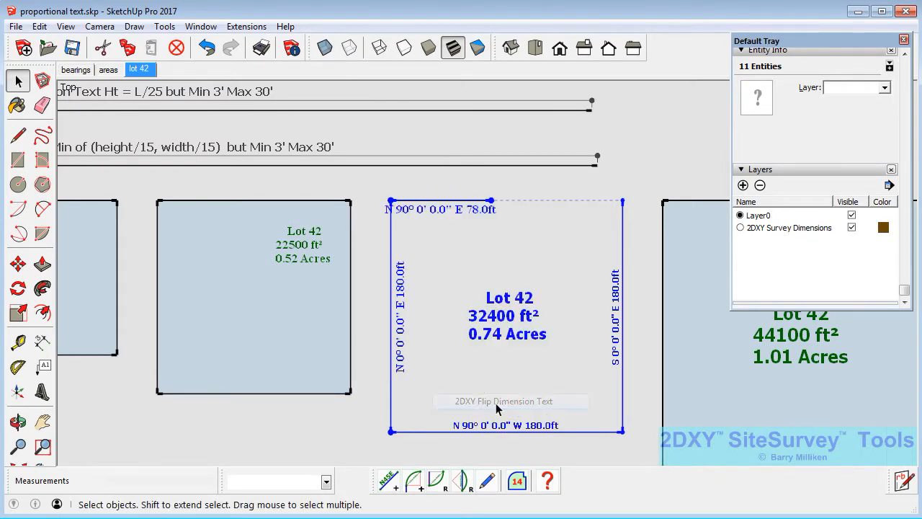
{"action": "right_click", "coordinate": [445, 209]}
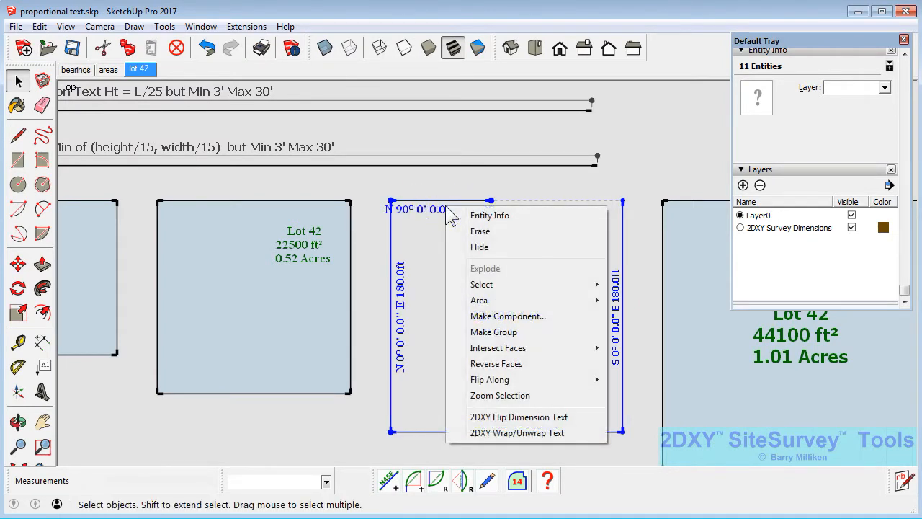
{"action": "left_click", "coordinate": [516, 417]}
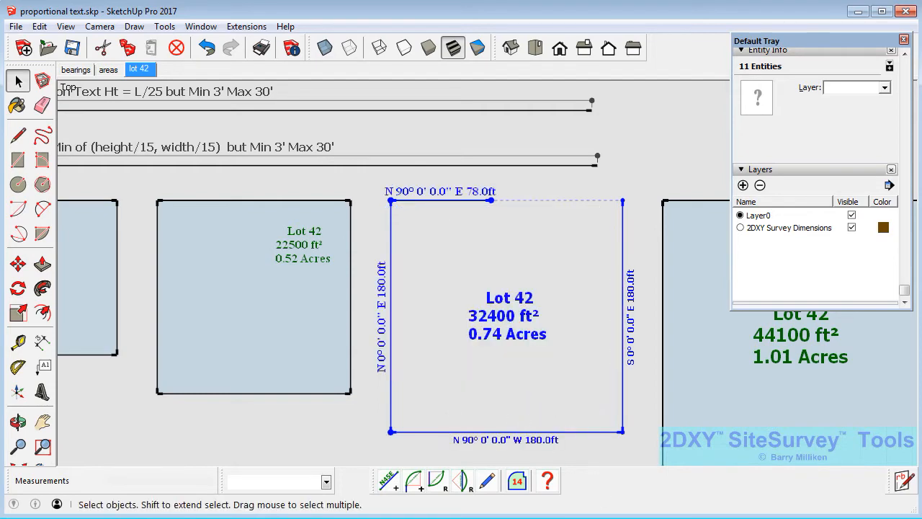
{"action": "left_click", "coordinate": [591, 378]}
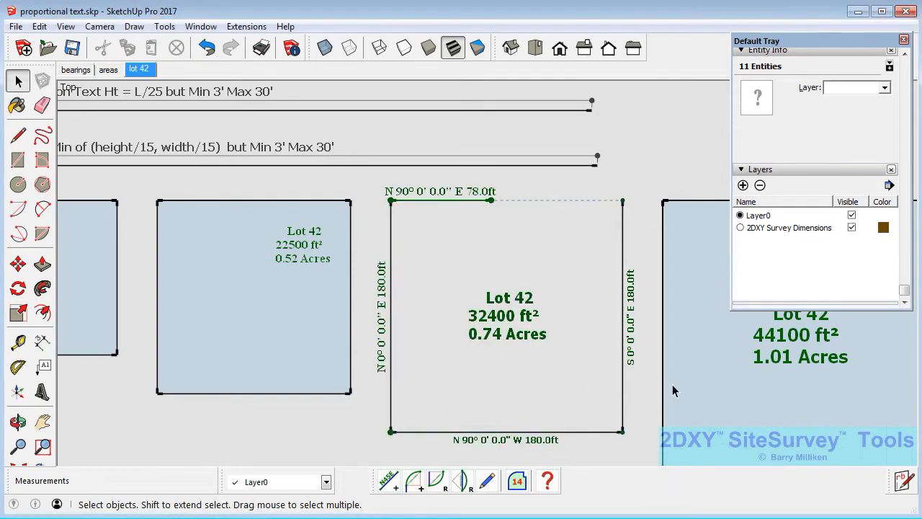
Step: Hide the 2DXY Survey Dimensions layer across the whole drawing and show it again
{"action": "scroll", "coordinate": [650, 438], "scroll_direction": "down", "scroll_amount": 2}
{"action": "scroll", "coordinate": [629, 426], "scroll_direction": "down", "scroll_amount": 4}
{"action": "scroll", "coordinate": [232, 222], "scroll_direction": "up", "scroll_amount": 3}
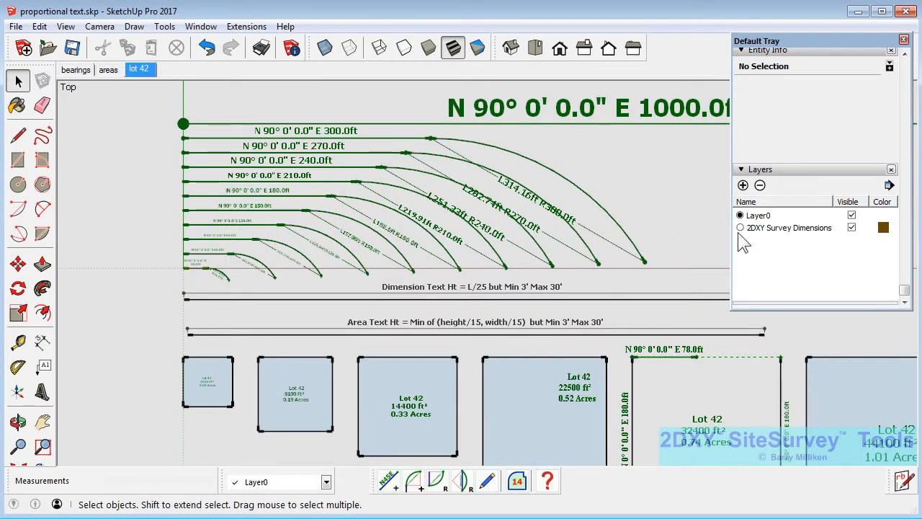
{"action": "left_click", "coordinate": [854, 230]}
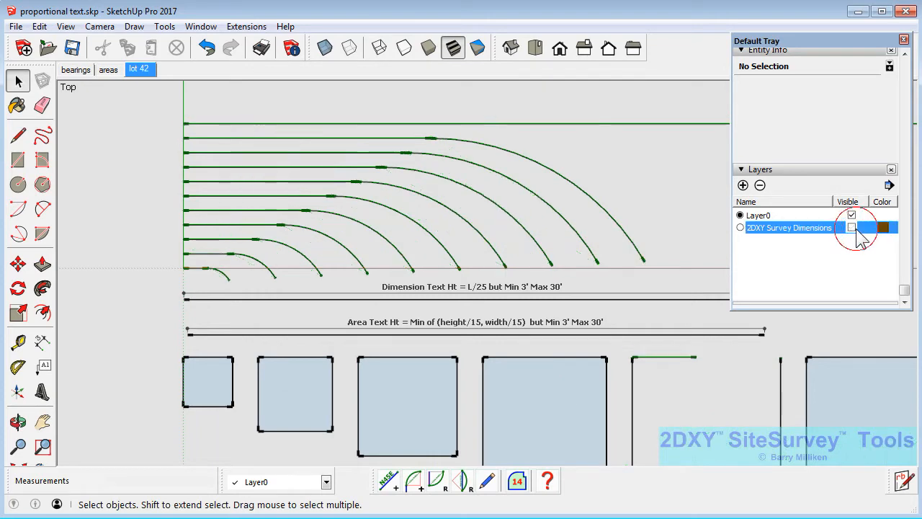
{"action": "left_click", "coordinate": [853, 227]}
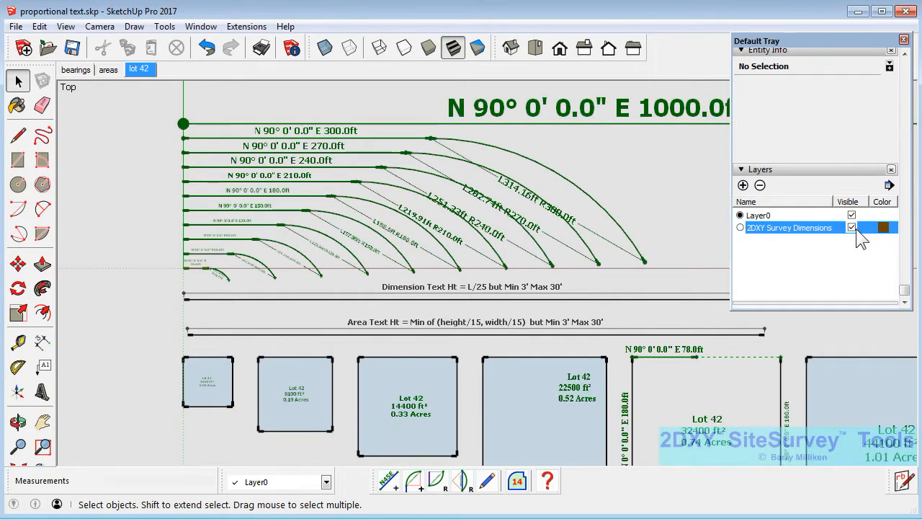
{"action": "left_click", "coordinate": [853, 228]}
{"action": "left_click", "coordinate": [853, 228]}
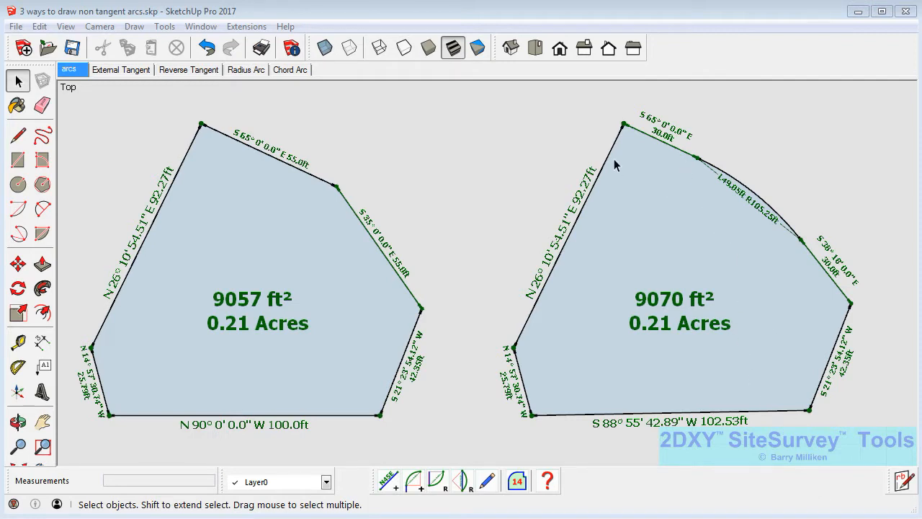
Step: In the External Tangent scene, draw a sloping line about 74 ft long east of the open lot boundary and select it
{"action": "left_click", "coordinate": [121, 71]}
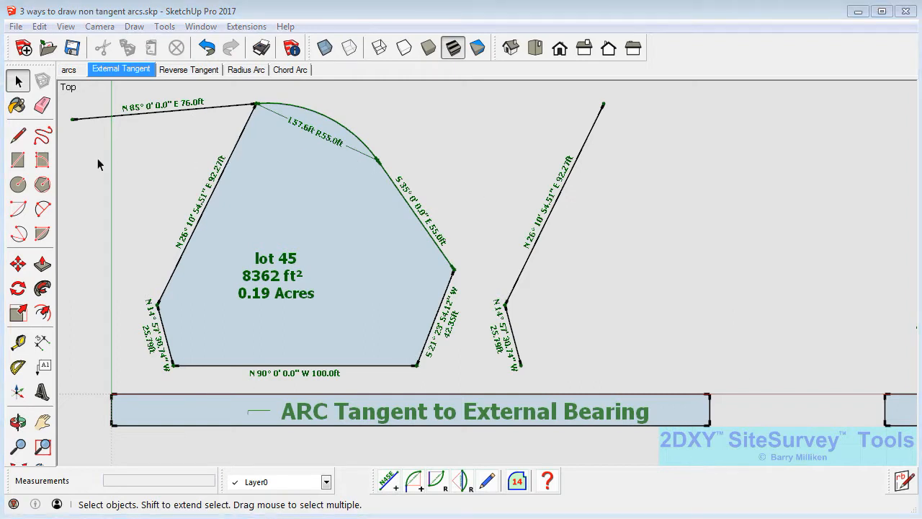
{"action": "left_click", "coordinate": [18, 135]}
{"action": "left_click", "coordinate": [632, 195]}
{"action": "left_click", "coordinate": [801, 148]}
{"action": "left_click", "coordinate": [18, 80]}
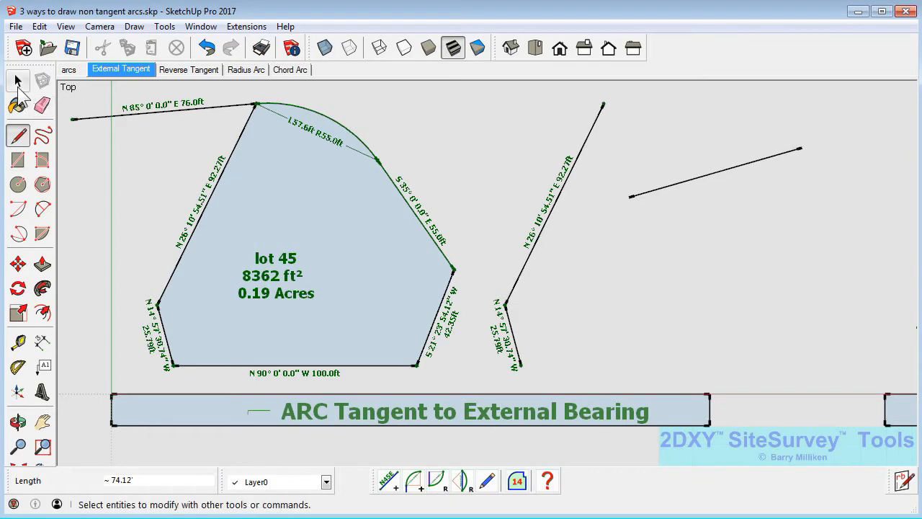
{"action": "left_click", "coordinate": [710, 174]}
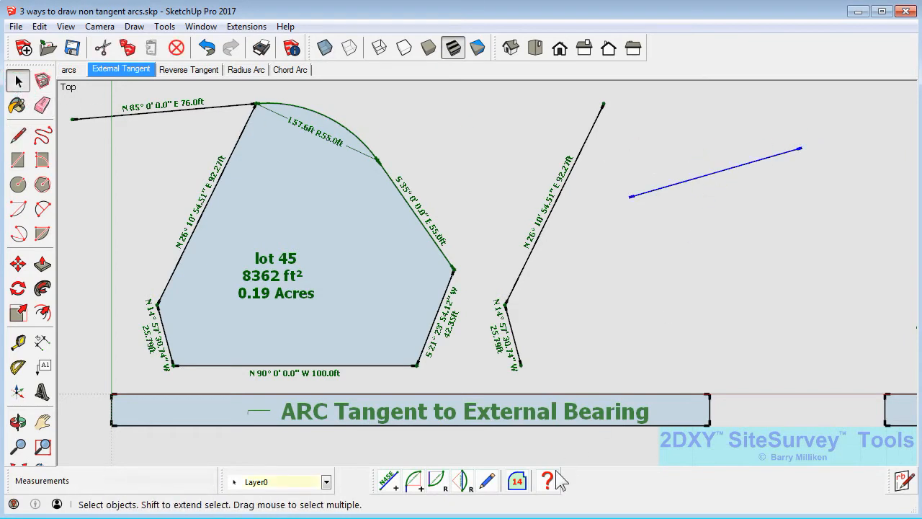
Step: Edit the selected line's bearing to N 85° 0' 0" E with a length of 76 ft
{"action": "left_click", "coordinate": [487, 480]}
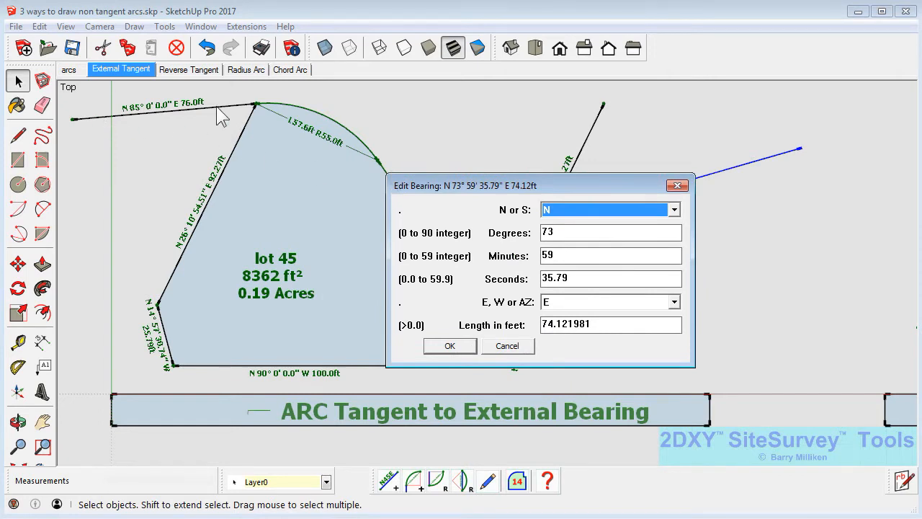
{"action": "double_click", "coordinate": [567, 231]}
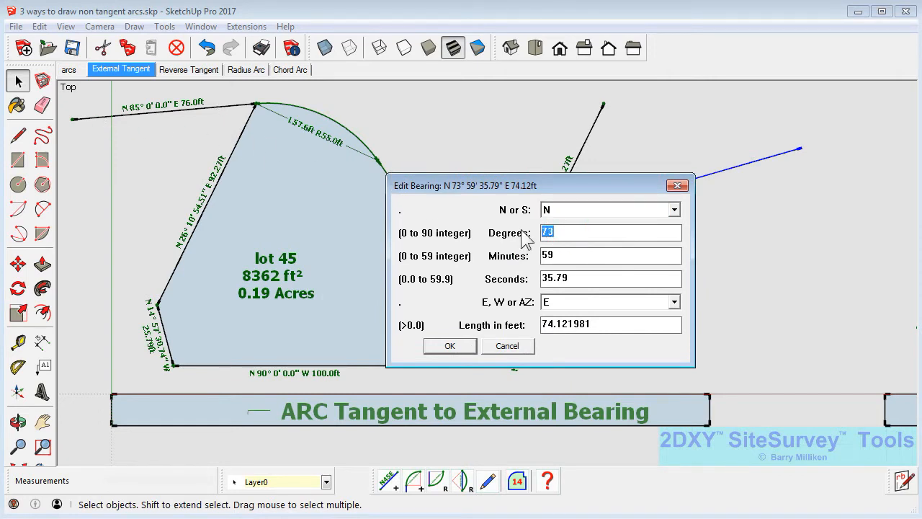
{"action": "type", "text": "85"}
{"action": "key", "text": "Tab"}
{"action": "type", "text": "0"}
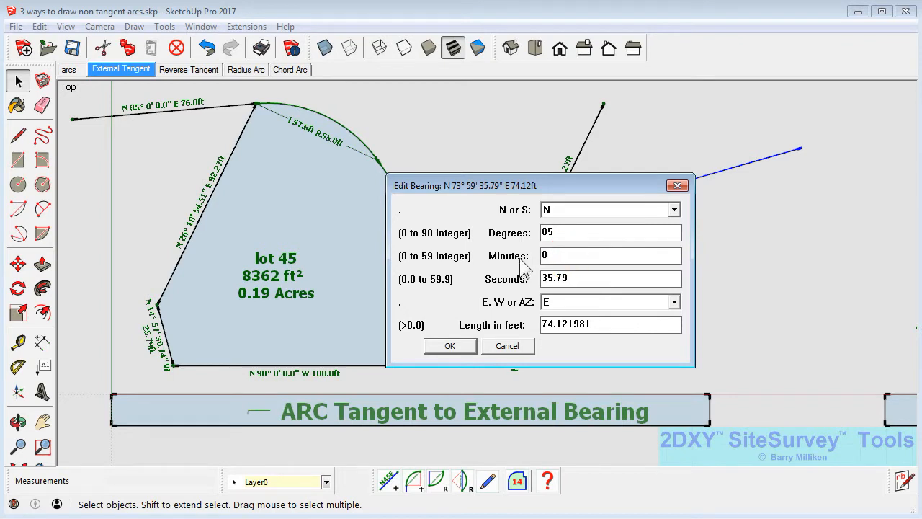
{"action": "double_click", "coordinate": [576, 279]}
{"action": "type", "text": "0"}
{"action": "left_click_drag", "start_coordinate": [604, 325], "coordinate": [531, 336]}
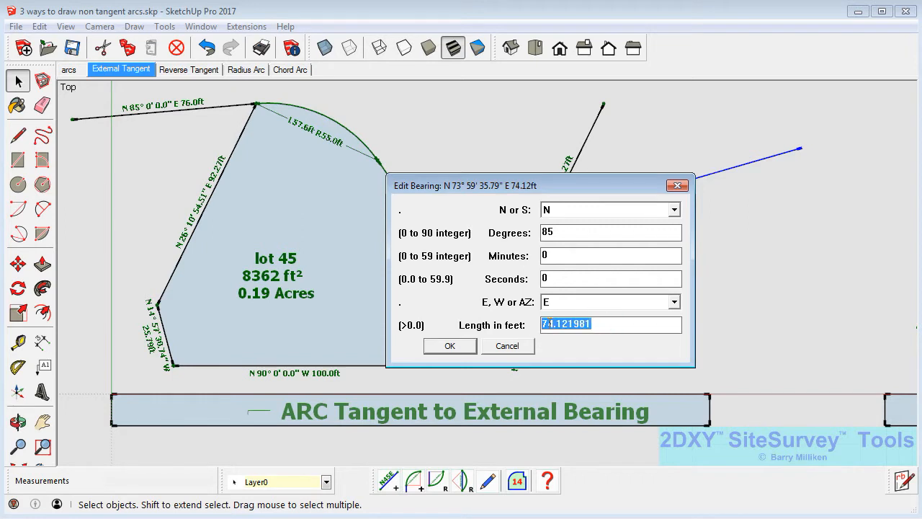
{"action": "type", "text": "76"}
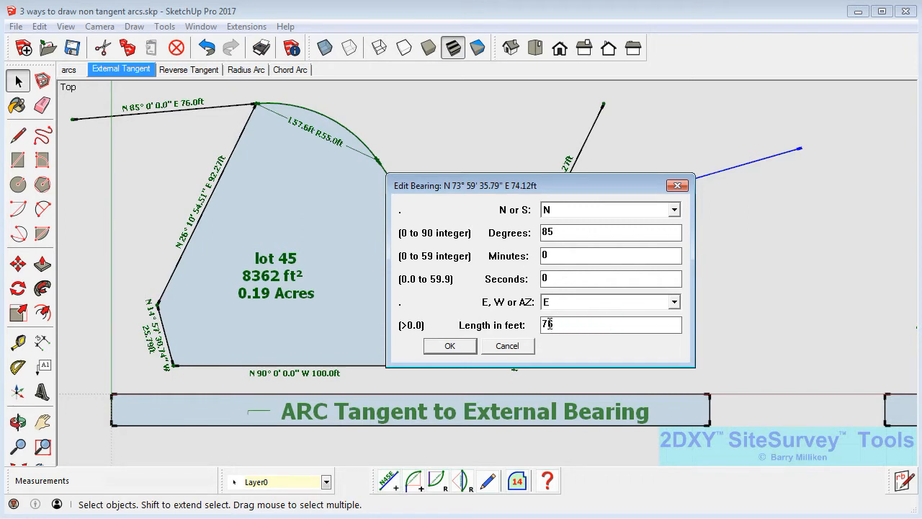
{"action": "left_click", "coordinate": [452, 346]}
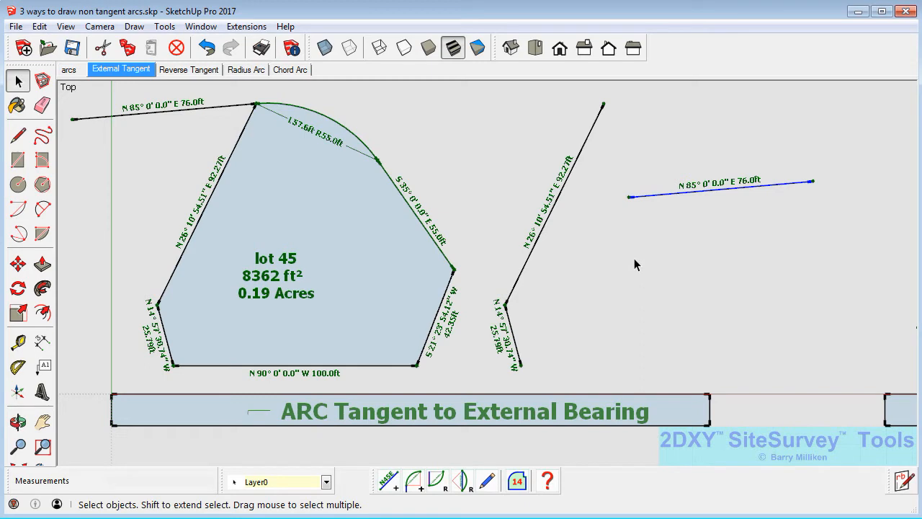
Step: Move the N 85° E bearing line so its east end meets the upper endpoint of the open lot boundary
{"action": "left_click", "coordinate": [18, 264]}
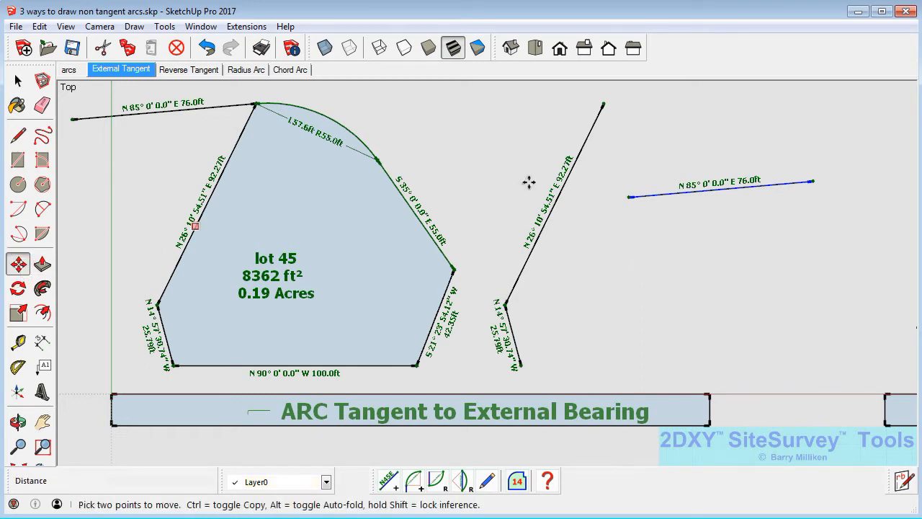
{"action": "left_click", "coordinate": [812, 181]}
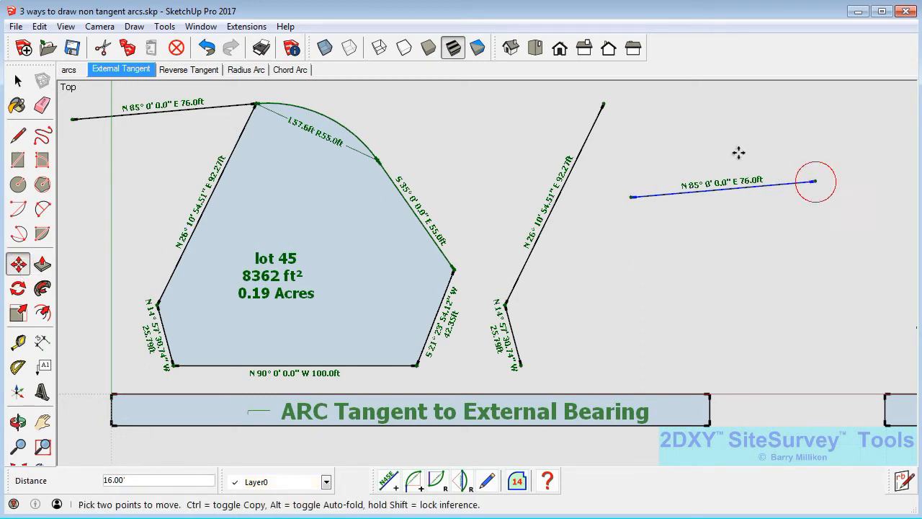
{"action": "left_click", "coordinate": [602, 105]}
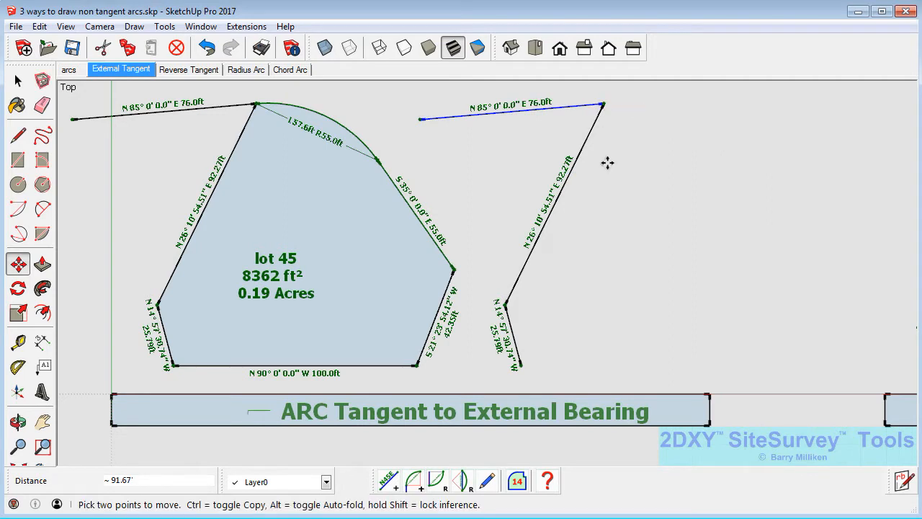
Step: Add a right-hand arc tangent to the external bearing, controlled by arc length, with a 57.6 ft length and 55 ft radius
{"action": "left_click", "coordinate": [389, 481]}
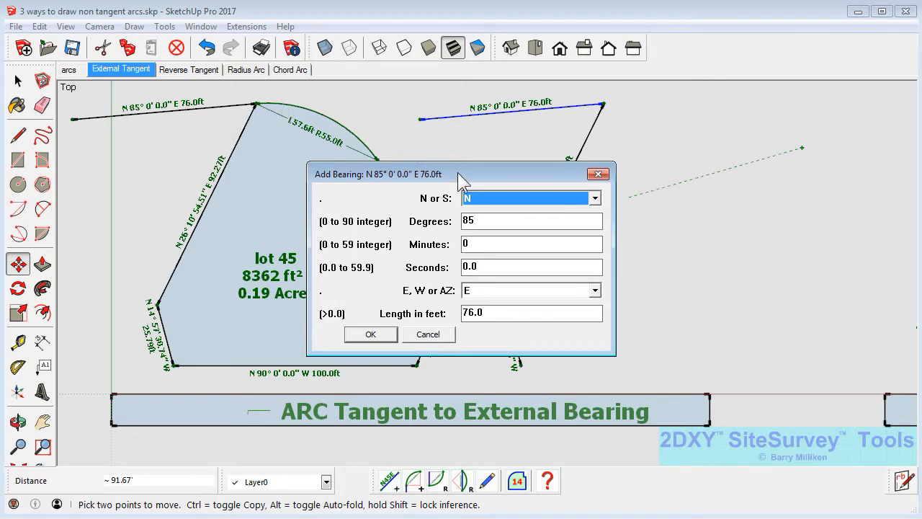
{"action": "left_click", "coordinate": [598, 175]}
{"action": "left_click", "coordinate": [413, 484]}
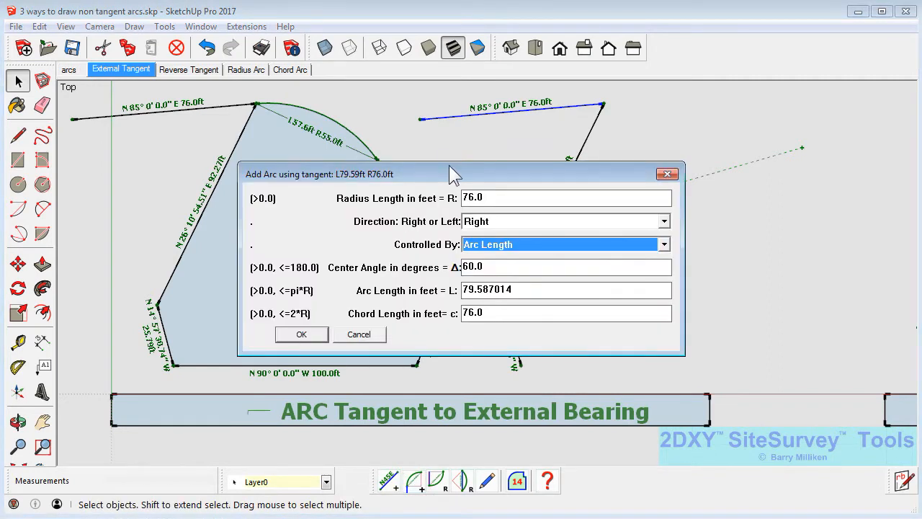
{"action": "left_click_drag", "start_coordinate": [450, 168], "coordinate": [382, 210]}
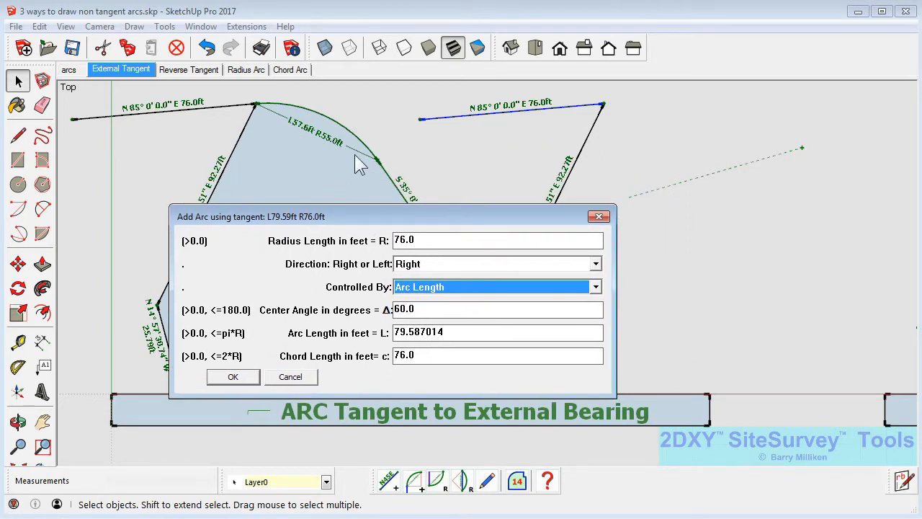
{"action": "left_click_drag", "start_coordinate": [466, 326], "coordinate": [402, 338]}
{"action": "type", "text": "57"}
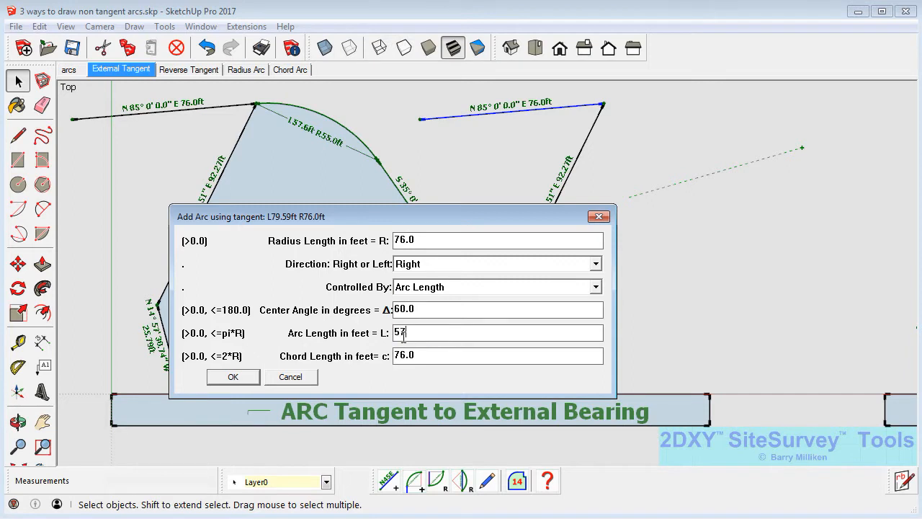
{"action": "type", "text": ".6"}
{"action": "double_click", "coordinate": [421, 242]}
{"action": "type", "text": "55"}
{"action": "left_click", "coordinate": [245, 376]}
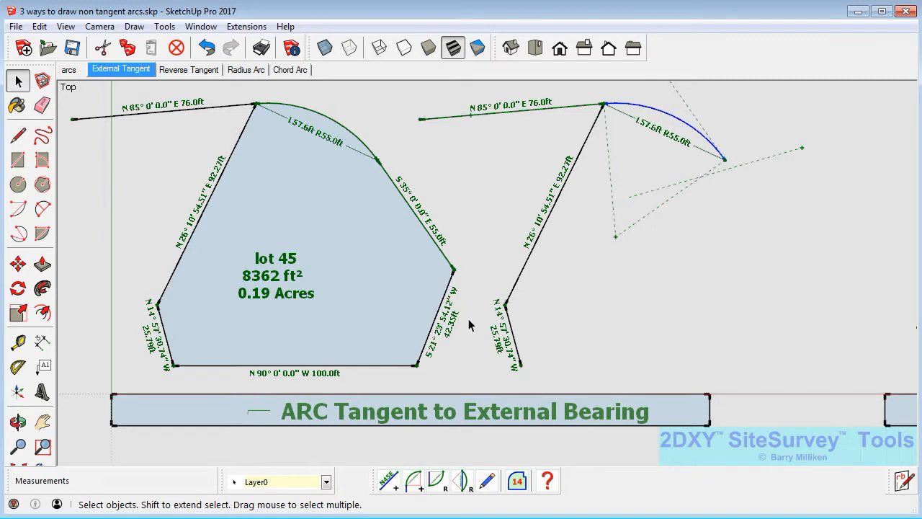
Step: Add a bearing of S 35° 0' 0.0" E, 55 ft long, from the end of the new arc
{"action": "left_click", "coordinate": [392, 486]}
{"action": "mouse_move", "coordinate": [502, 180]}
{"action": "left_mouse_down"}
{"action": "mouse_move", "coordinate": [608, 261]}
{"action": "mouse_move", "coordinate": [743, 233]}
{"action": "left_mouse_up"}
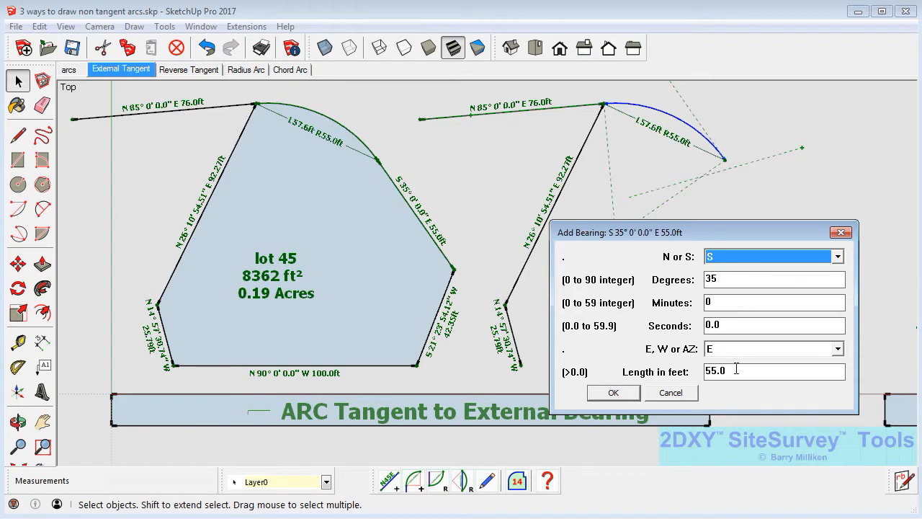
{"action": "left_click", "coordinate": [603, 391]}
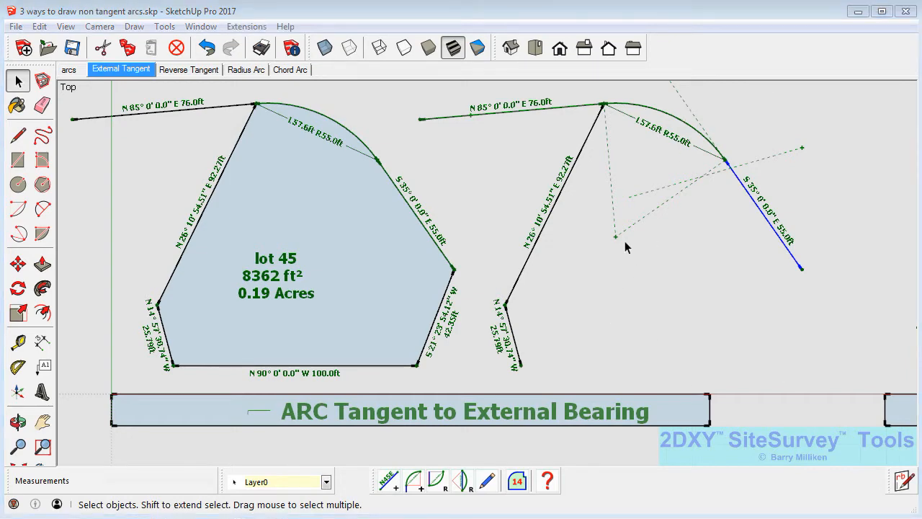
Step: In the Reverse Tangent scene, draw a sloping line about 67 ft long east of the open lot boundary and select it
{"action": "left_click", "coordinate": [195, 70]}
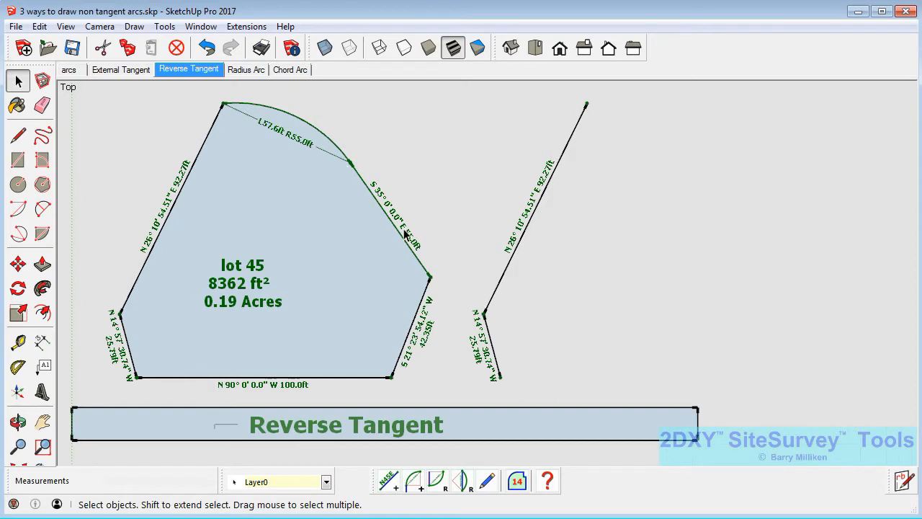
{"action": "left_click", "coordinate": [18, 135]}
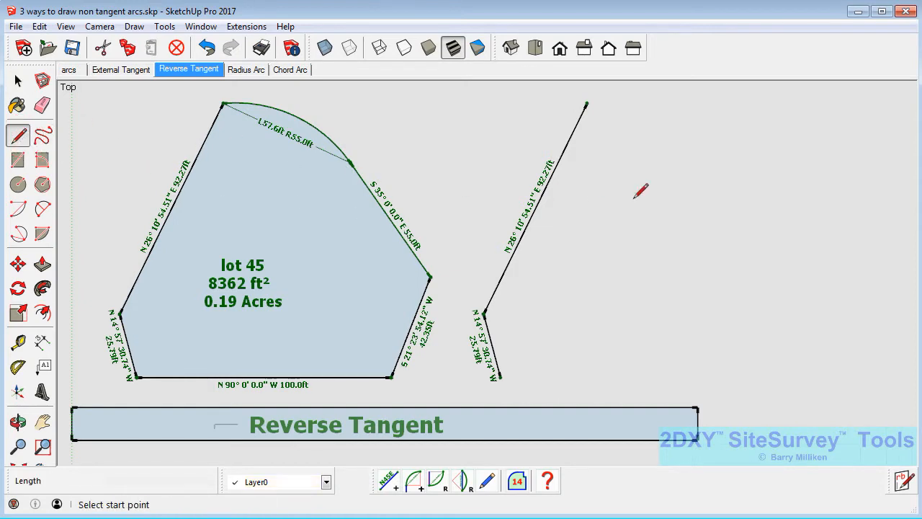
{"action": "left_click", "coordinate": [675, 187]}
{"action": "left_click", "coordinate": [811, 289]}
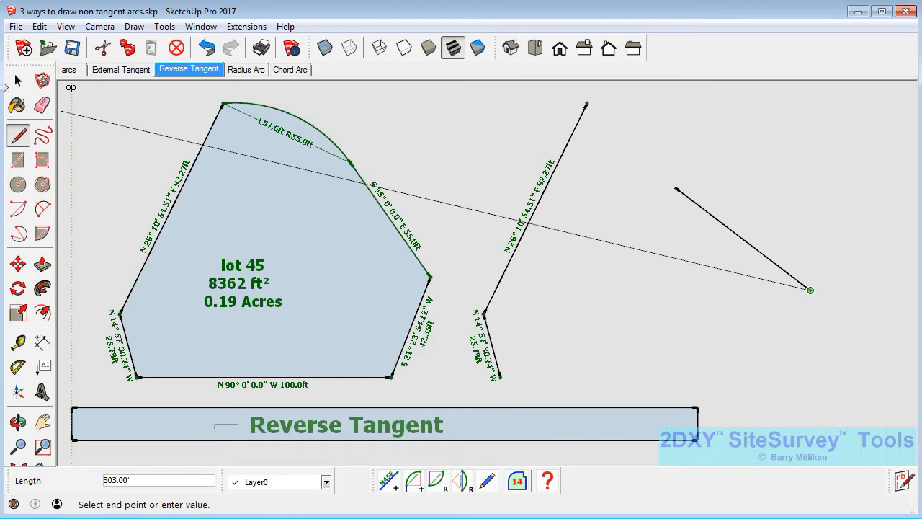
{"action": "left_click", "coordinate": [18, 81]}
{"action": "left_click", "coordinate": [741, 236]}
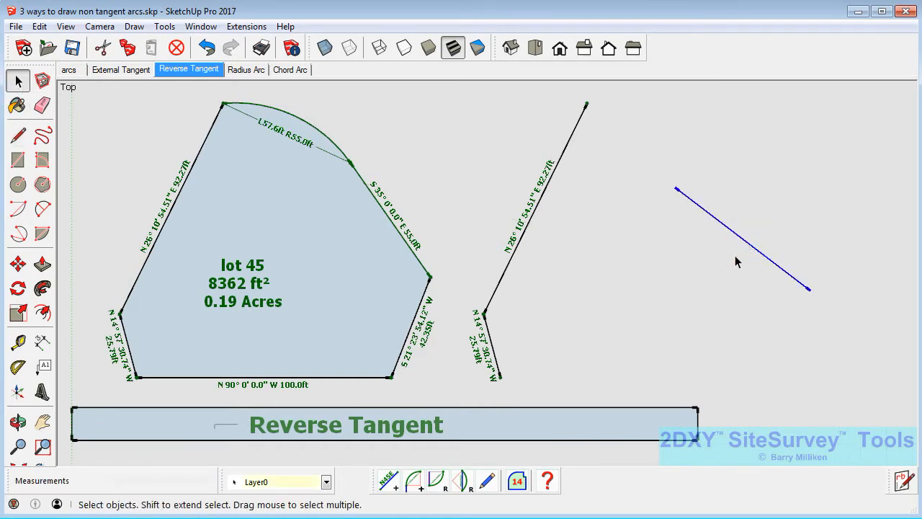
Step: Edit the selected line's bearing to S 35° 0' 0" E with a length of 55 ft
{"action": "left_click", "coordinate": [488, 483]}
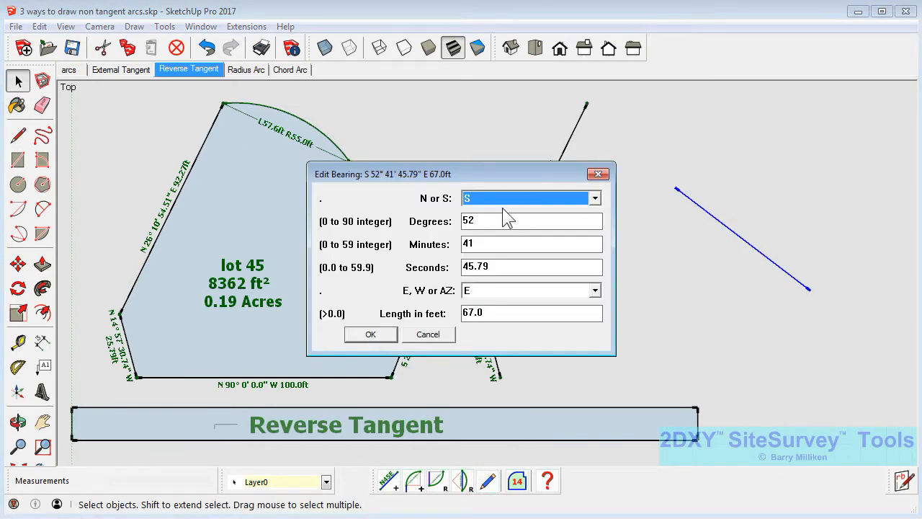
{"action": "mouse_move", "coordinate": [492, 173]}
{"action": "left_mouse_down"}
{"action": "mouse_move", "coordinate": [680, 338]}
{"action": "mouse_move", "coordinate": [697, 337]}
{"action": "mouse_move", "coordinate": [268, 276]}
{"action": "mouse_move", "coordinate": [294, 276]}
{"action": "left_mouse_up"}
{"action": "double_click", "coordinate": [294, 323]}
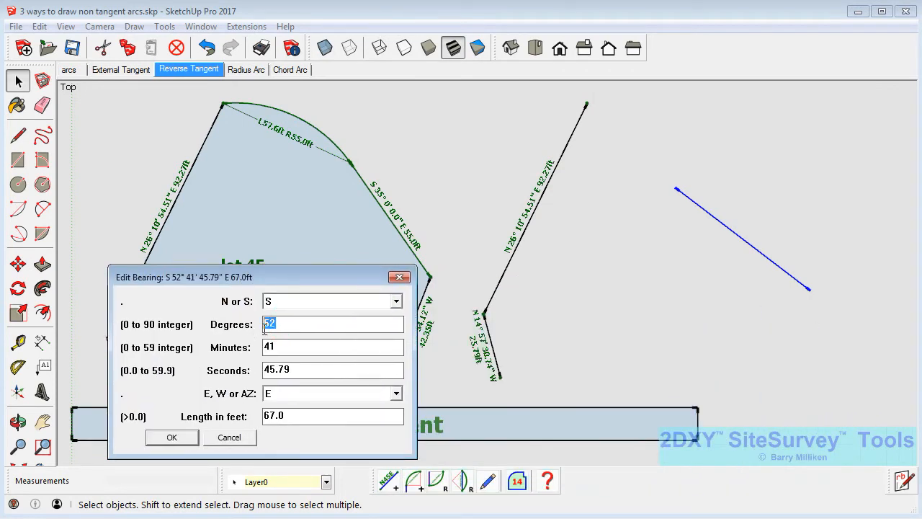
{"action": "type", "text": "35"}
{"action": "double_click", "coordinate": [294, 345]}
{"action": "type", "text": "0"}
{"action": "double_click", "coordinate": [303, 370]}
{"action": "type", "text": "0"}
{"action": "double_click", "coordinate": [300, 414]}
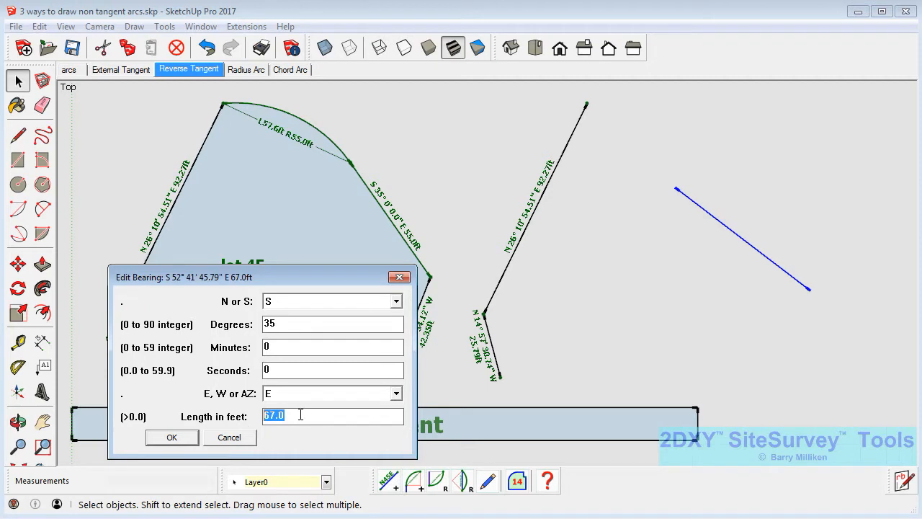
{"action": "type", "text": "55"}
{"action": "key", "text": "Return"}
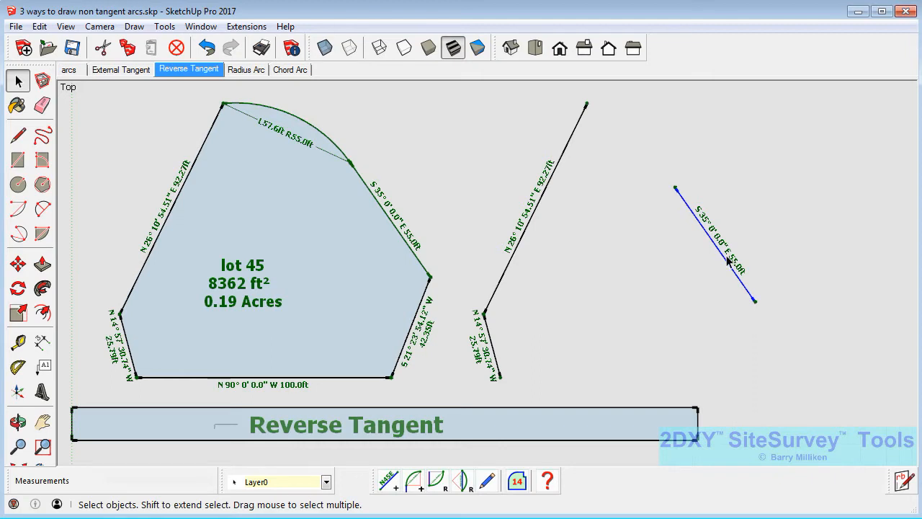
Step: Move the S 35° E bearing line about 29 ft farther east, away from the open lot boundary
{"action": "left_click", "coordinate": [18, 264]}
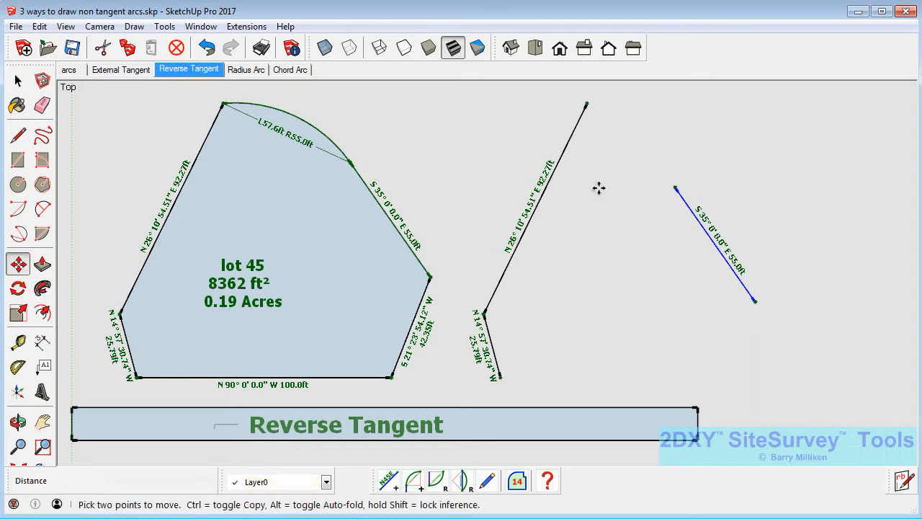
{"action": "left_click", "coordinate": [675, 189]}
{"action": "left_click", "coordinate": [747, 176]}
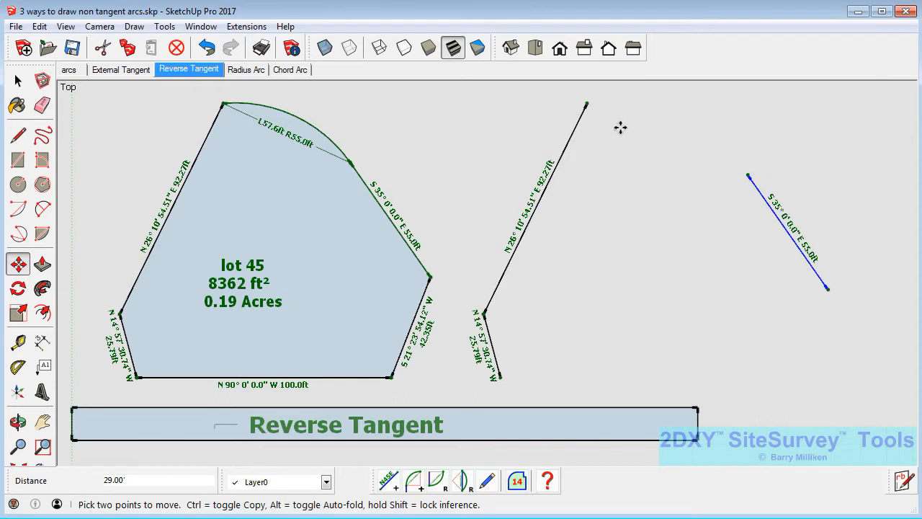
{"action": "key", "text": "space"}
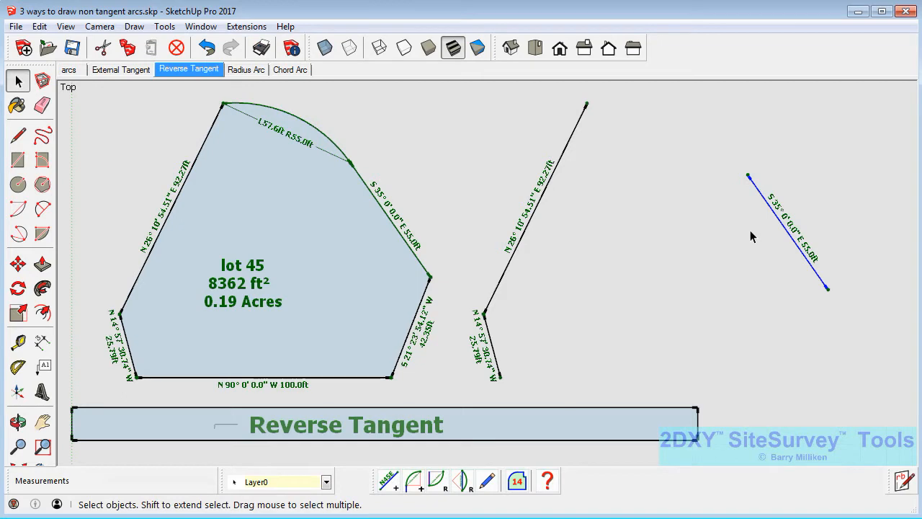
Step: Reverse the ends of the detached 55 ft bearing line so it reads N 35° 0' 0.0" W
{"action": "right_click", "coordinate": [793, 245]}
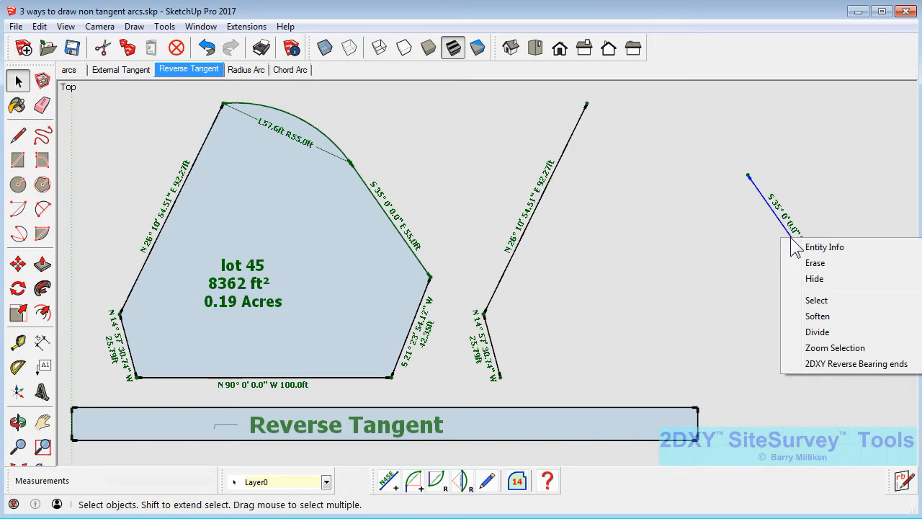
{"action": "left_click", "coordinate": [852, 365]}
{"action": "left_click", "coordinate": [371, 335]}
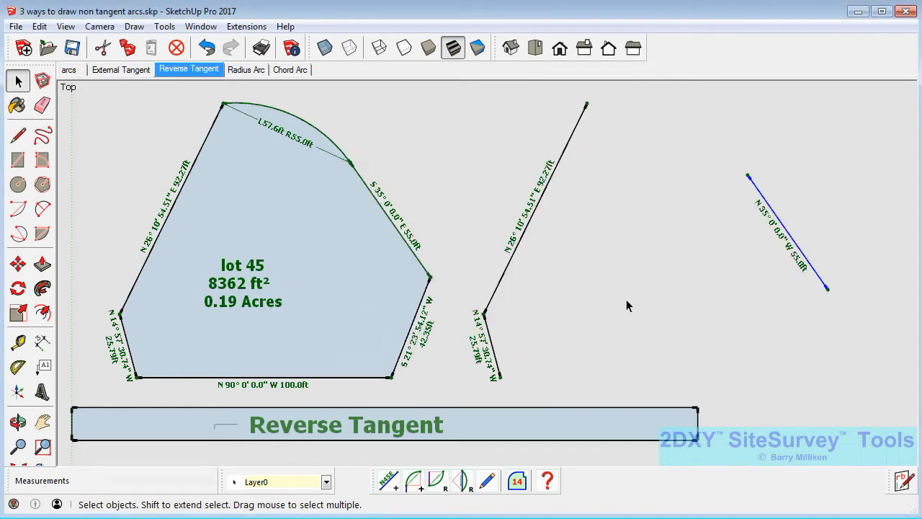
Step: Try a right-hand tangent arc from the reversed bearing with a 57.6 ft arc length and 55 ft radius, and undo it
{"action": "left_click", "coordinate": [413, 481]}
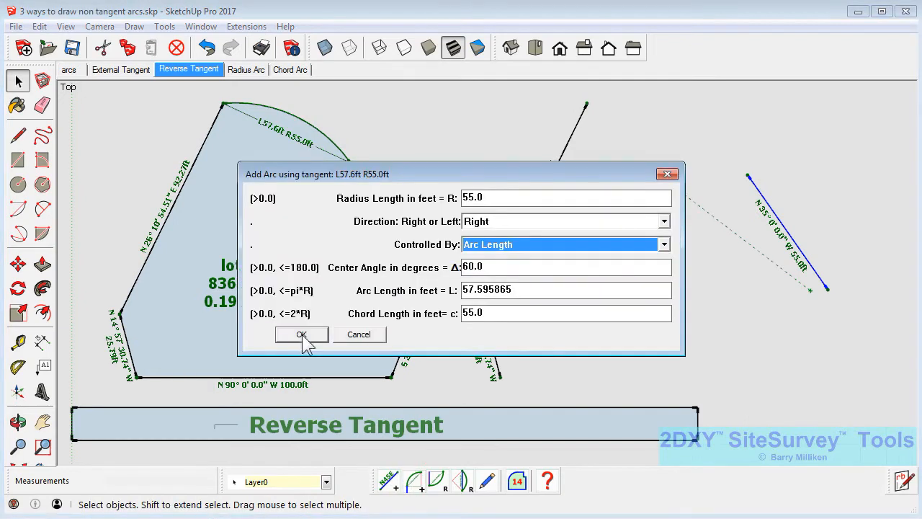
{"action": "left_click_drag", "start_coordinate": [410, 177], "coordinate": [474, 225]}
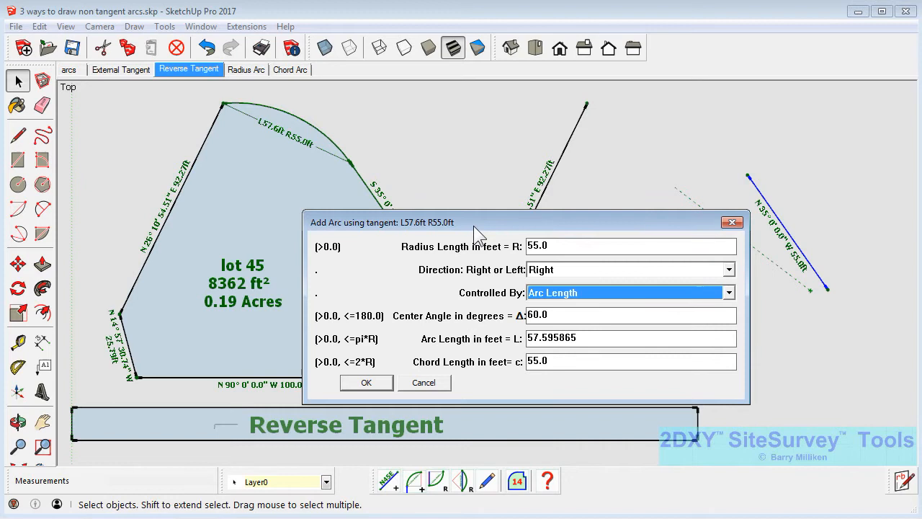
{"action": "left_click_drag", "start_coordinate": [587, 337], "coordinate": [529, 338]}
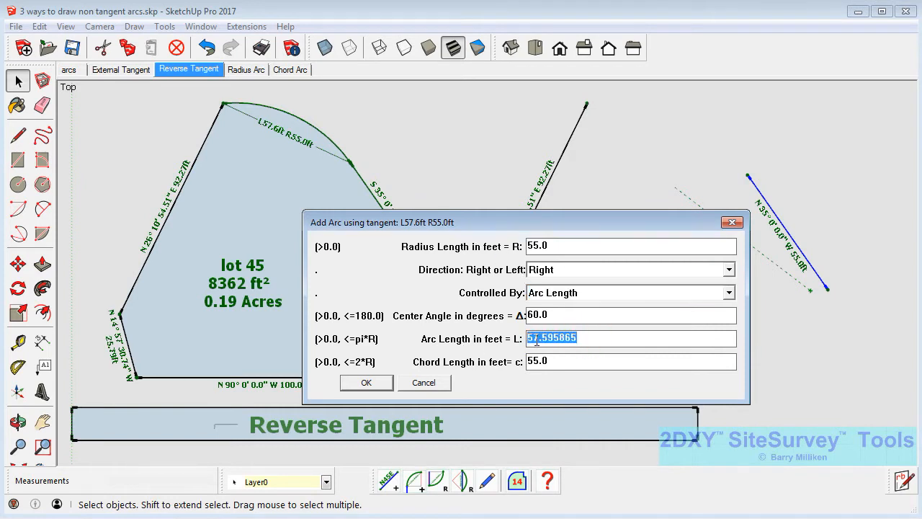
{"action": "type", "text": "57.6"}
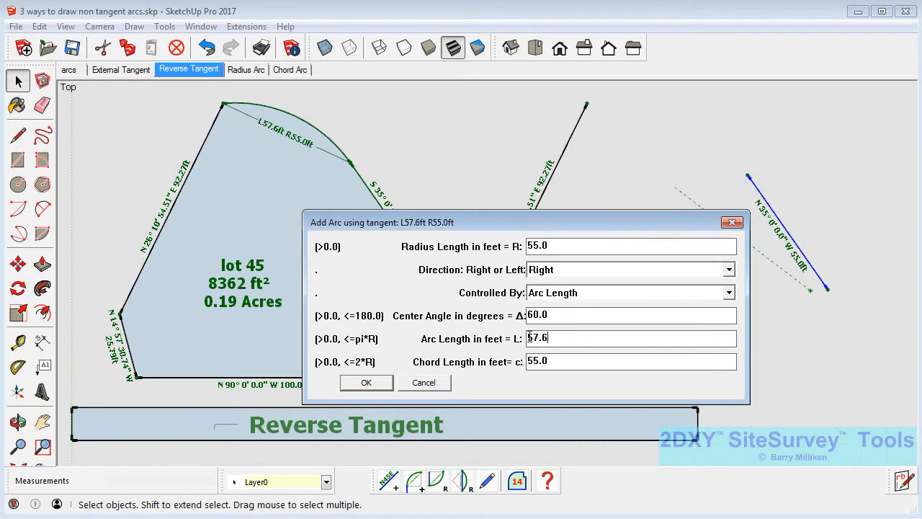
{"action": "double_click", "coordinate": [555, 245]}
{"action": "left_click", "coordinate": [373, 385]}
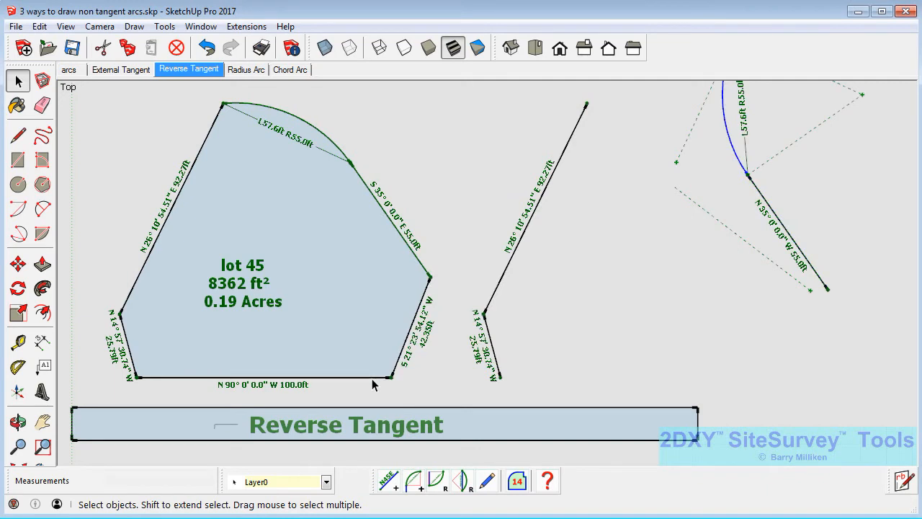
{"action": "left_click", "coordinate": [208, 49]}
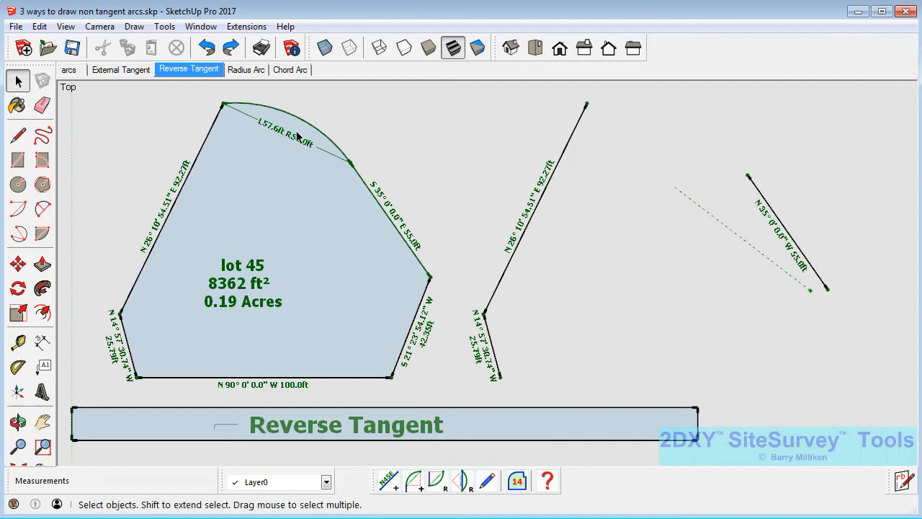
Step: Add a left-hand tangent arc from the detached N 35° W line with a 57.6 ft arc length and 55 ft radius
{"action": "left_click", "coordinate": [412, 483]}
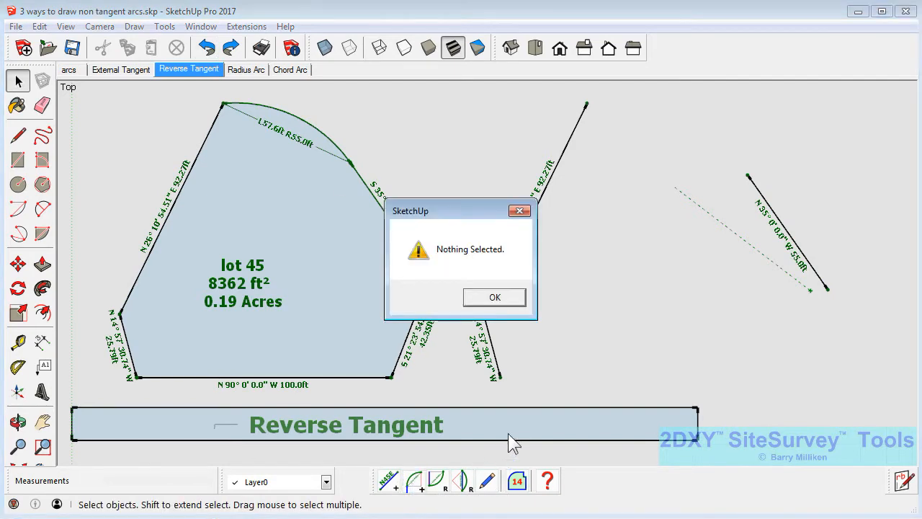
{"action": "left_click", "coordinate": [494, 297]}
{"action": "left_click", "coordinate": [795, 247]}
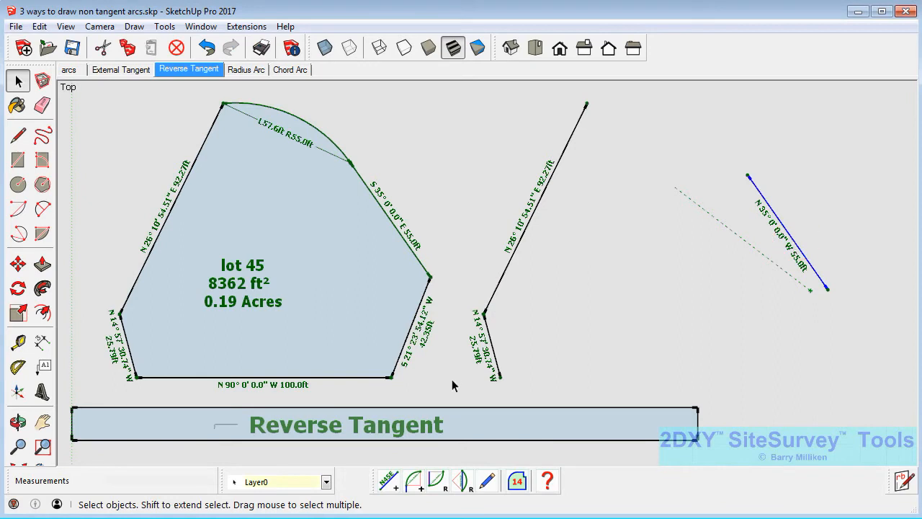
{"action": "left_click", "coordinate": [414, 481]}
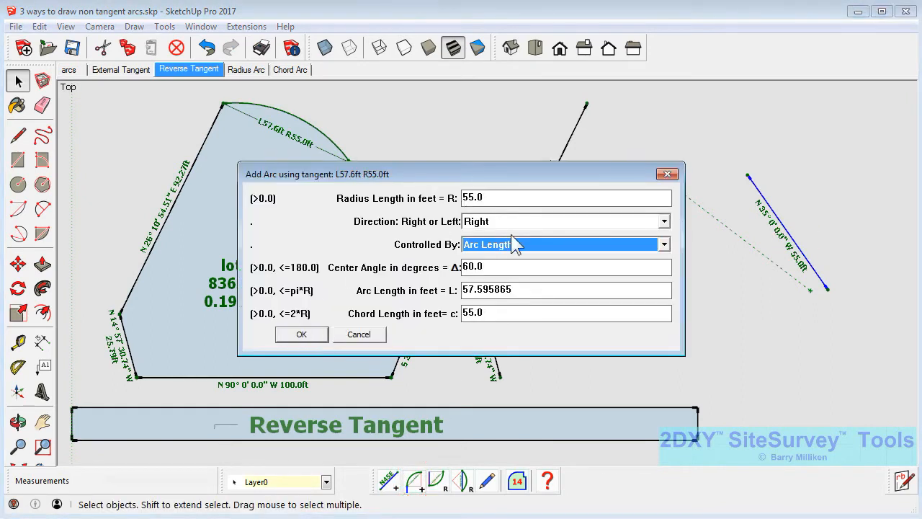
{"action": "left_click", "coordinate": [532, 291]}
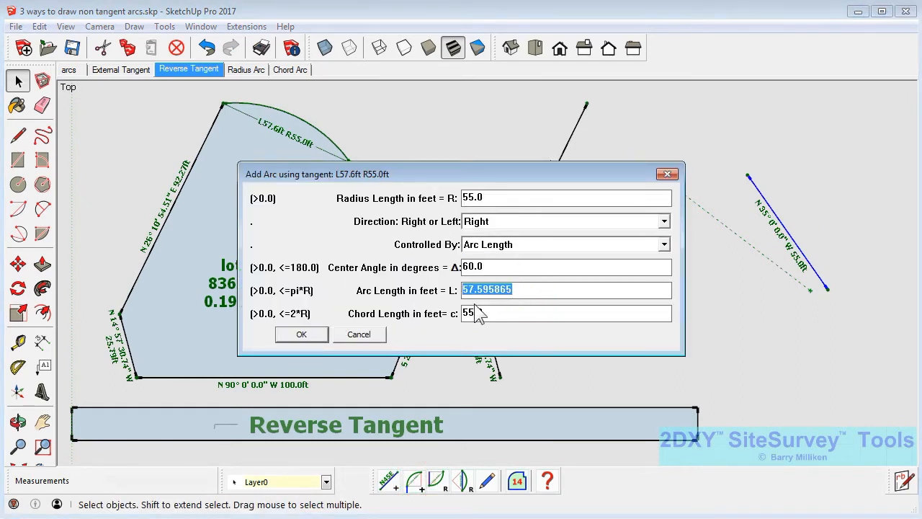
{"action": "type", "text": "57.6"}
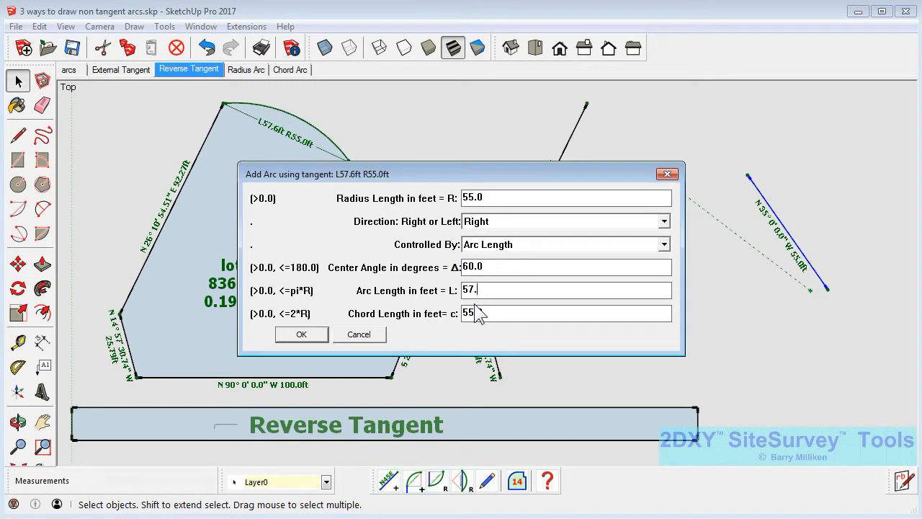
{"action": "left_click", "coordinate": [663, 222]}
{"action": "left_click", "coordinate": [505, 247]}
{"action": "left_click", "coordinate": [302, 334]}
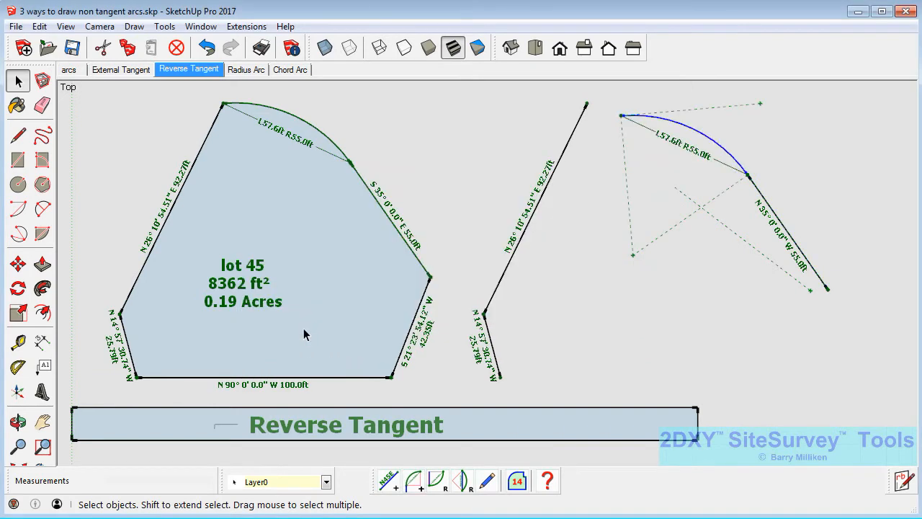
Step: Move the new arc together with its connected 55 ft line so the arc's free end meets the N 26° E boundary's north end
{"action": "right_click", "coordinate": [690, 130]}
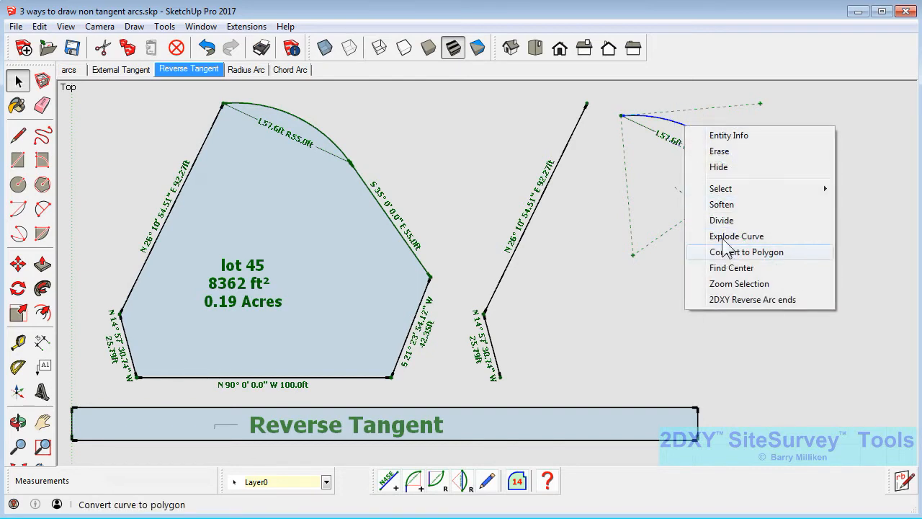
{"action": "mouse_move", "coordinate": [721, 189]}
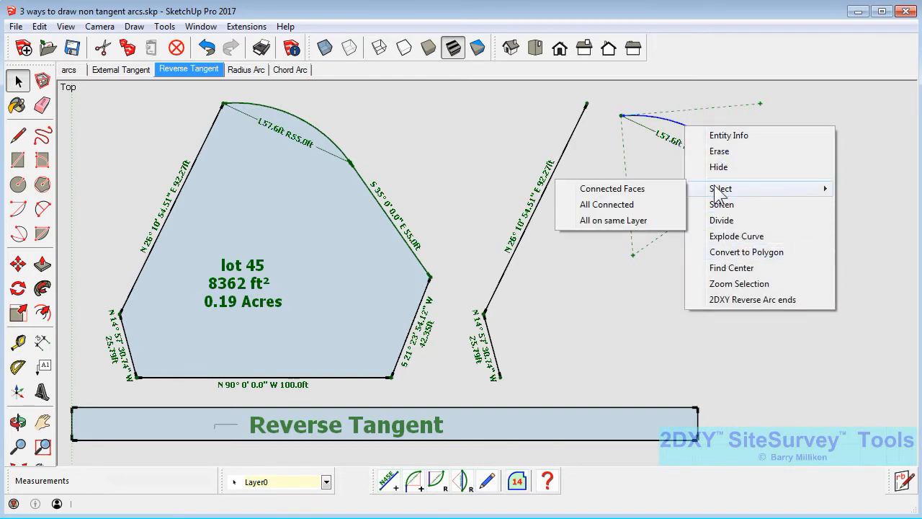
{"action": "left_click", "coordinate": [620, 205]}
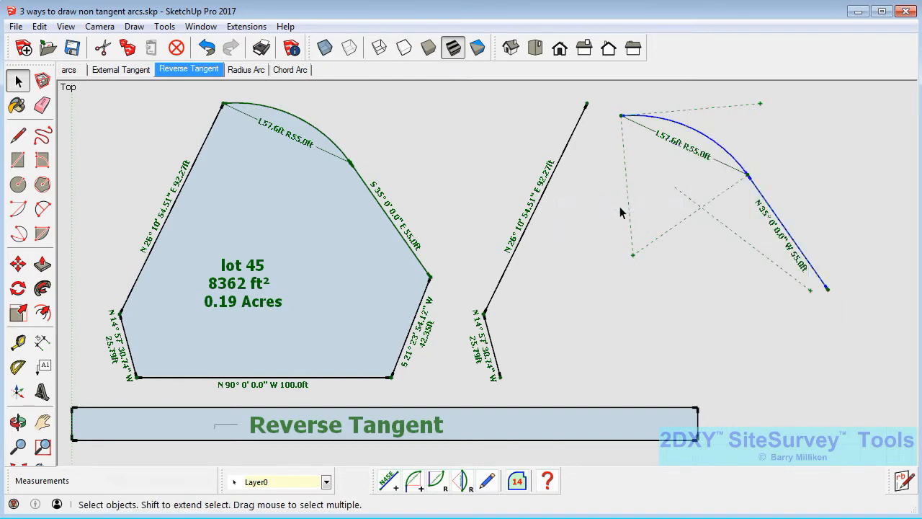
{"action": "left_click", "coordinate": [18, 265]}
{"action": "left_click", "coordinate": [621, 115]}
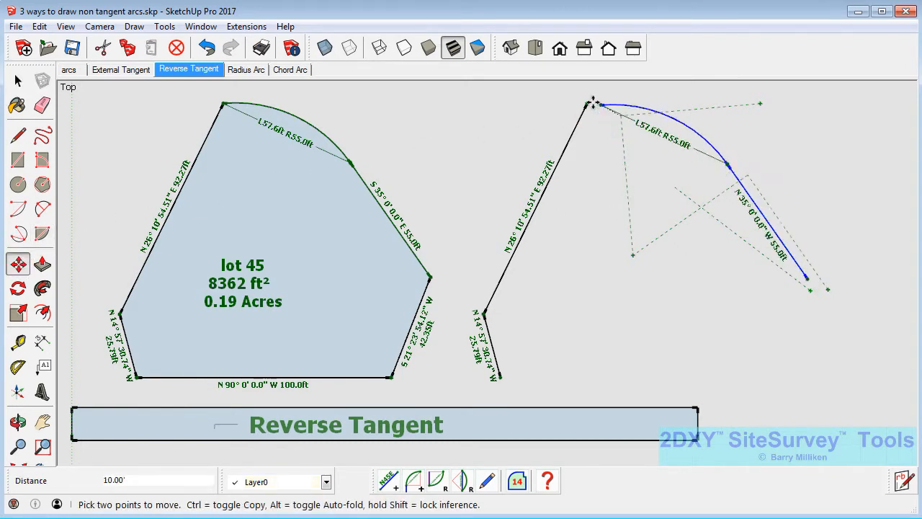
{"action": "left_click", "coordinate": [587, 105]}
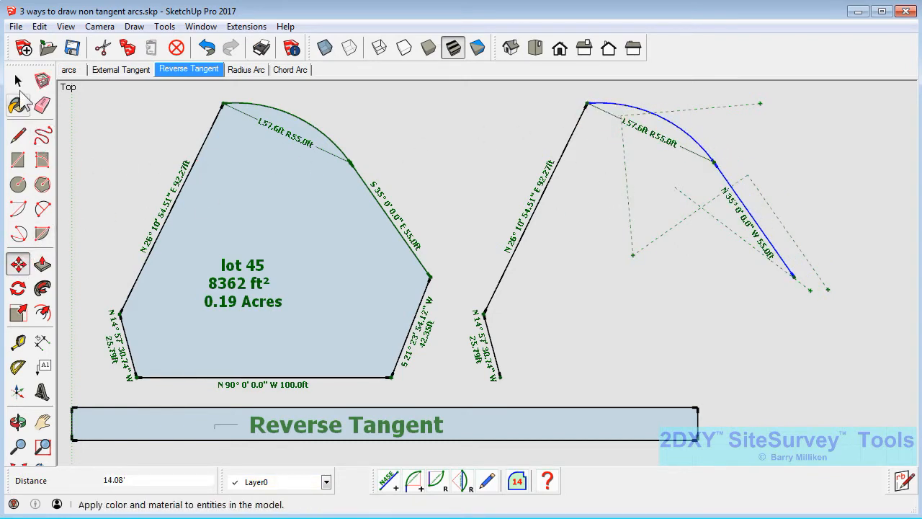
{"action": "left_click", "coordinate": [18, 81]}
{"action": "left_click", "coordinate": [538, 157]}
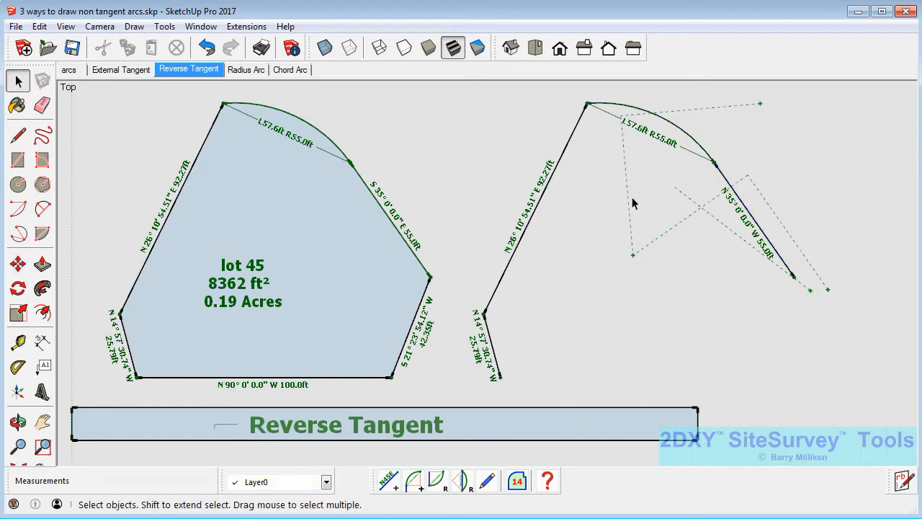
Step: Reverse the ends of the 55 ft line attached to the arc so its bearing reads S 35° 0' 0.0" E
{"action": "left_click", "coordinate": [747, 211]}
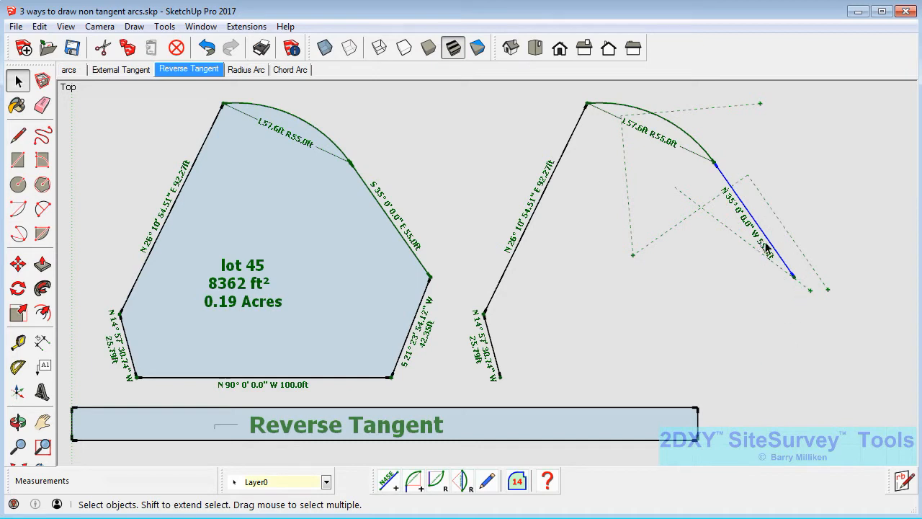
{"action": "right_click", "coordinate": [768, 241]}
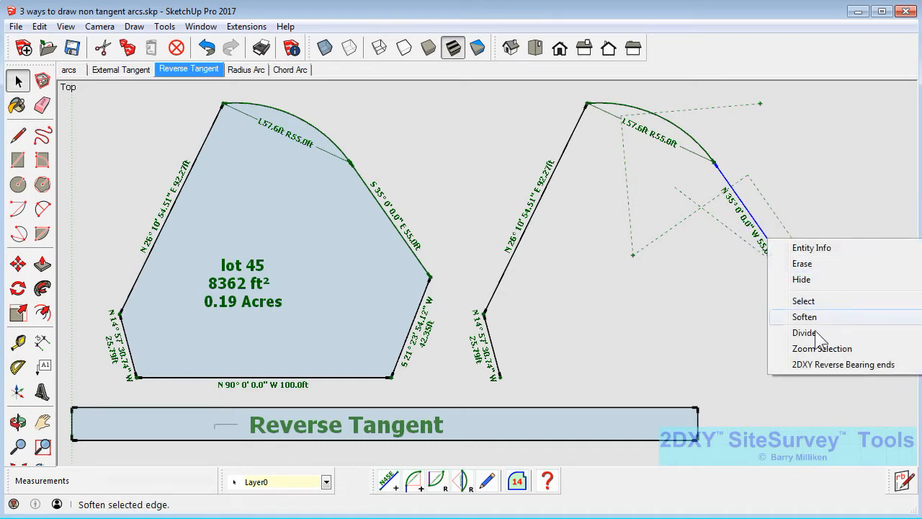
{"action": "left_click", "coordinate": [822, 364]}
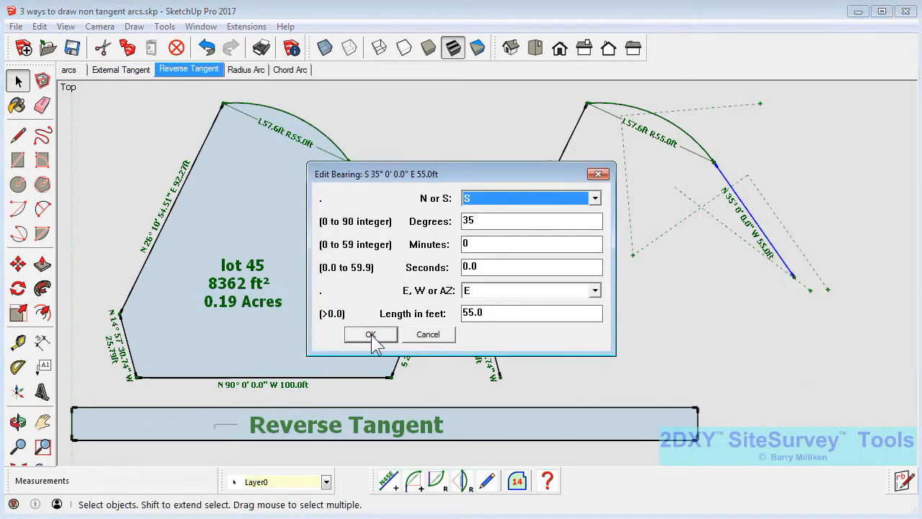
{"action": "left_click", "coordinate": [370, 335]}
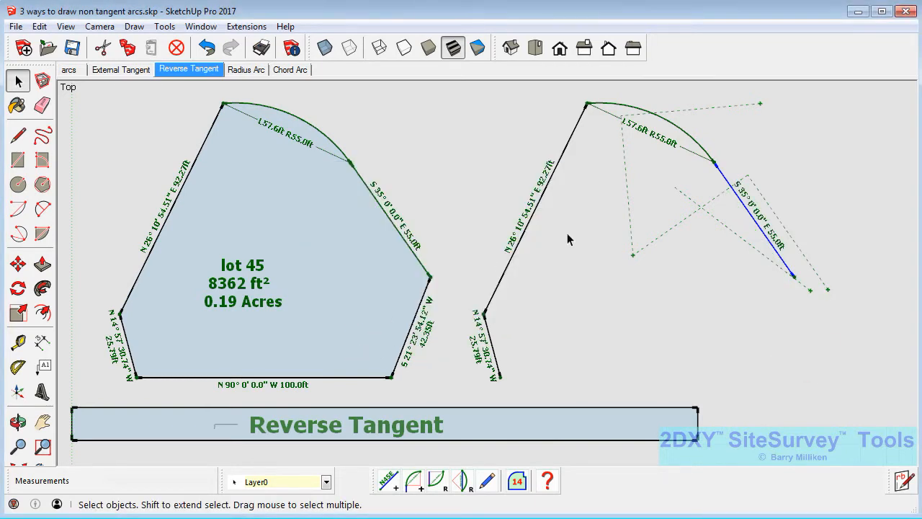
Step: Add a bearing of S 21° 23' 12" W, 42.35 ft long, from the end of the S 35° E line
{"action": "left_click", "coordinate": [389, 481]}
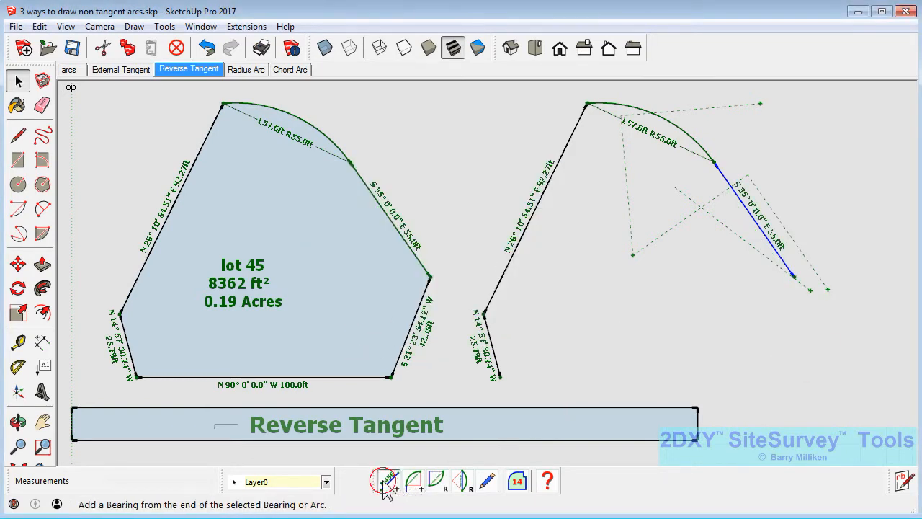
{"action": "left_click_drag", "start_coordinate": [458, 177], "coordinate": [643, 202]}
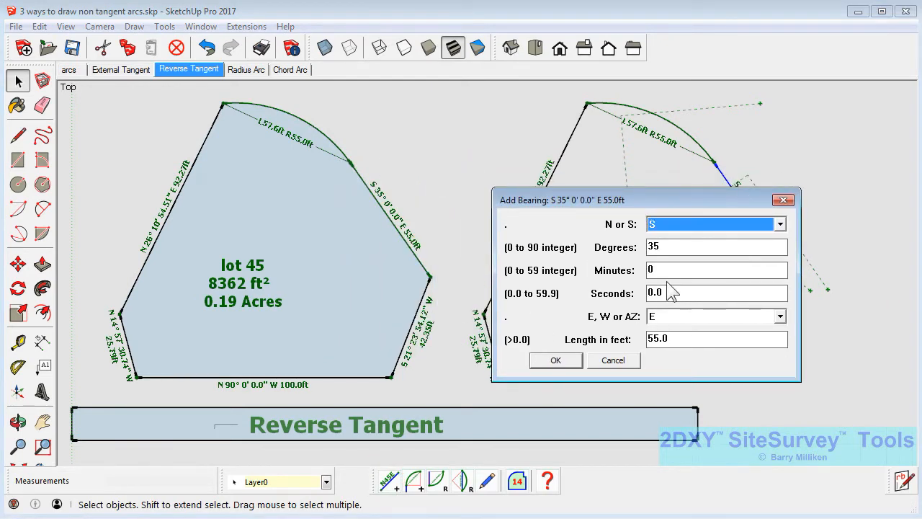
{"action": "double_click", "coordinate": [677, 247]}
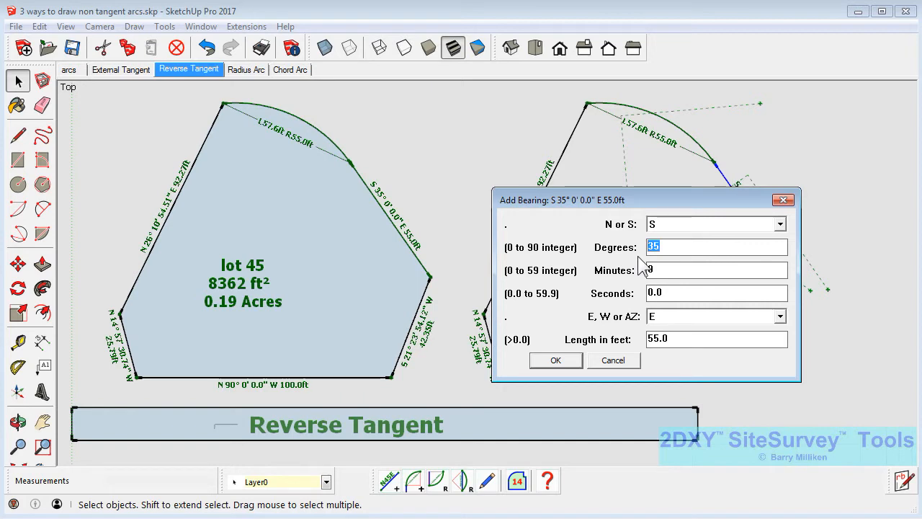
{"action": "type", "text": "21"}
{"action": "double_click", "coordinate": [661, 268]}
{"action": "type", "text": "23"}
{"action": "left_click", "coordinate": [680, 317]}
{"action": "left_click", "coordinate": [674, 293]}
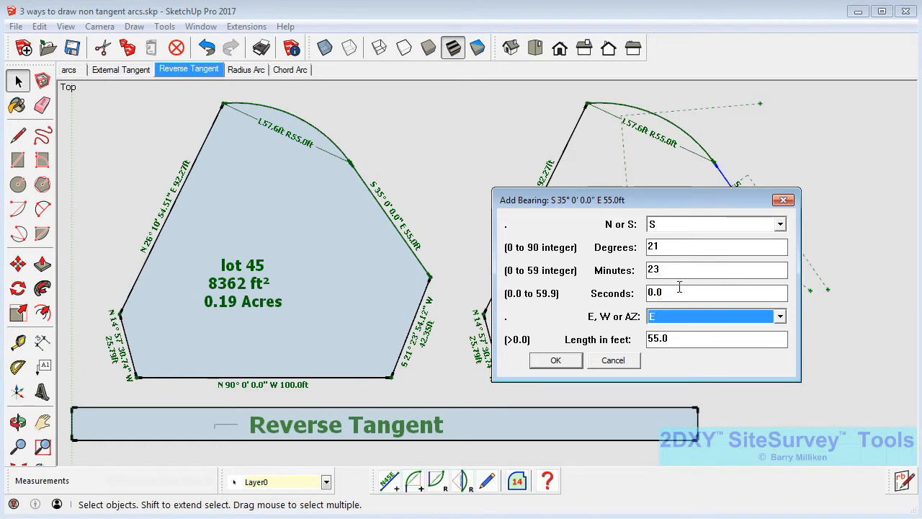
{"action": "double_click", "coordinate": [679, 291]}
{"action": "type", "text": "12"}
{"action": "left_click", "coordinate": [778, 317]}
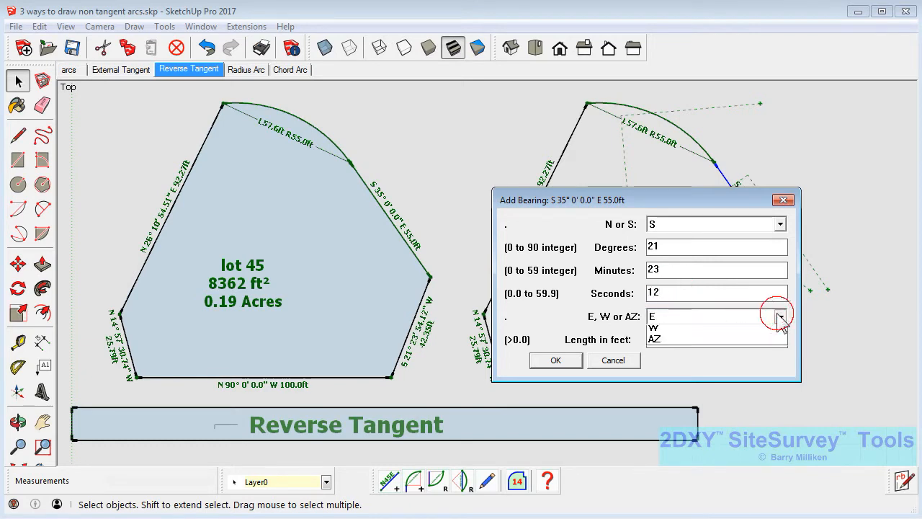
{"action": "left_click", "coordinate": [685, 340]}
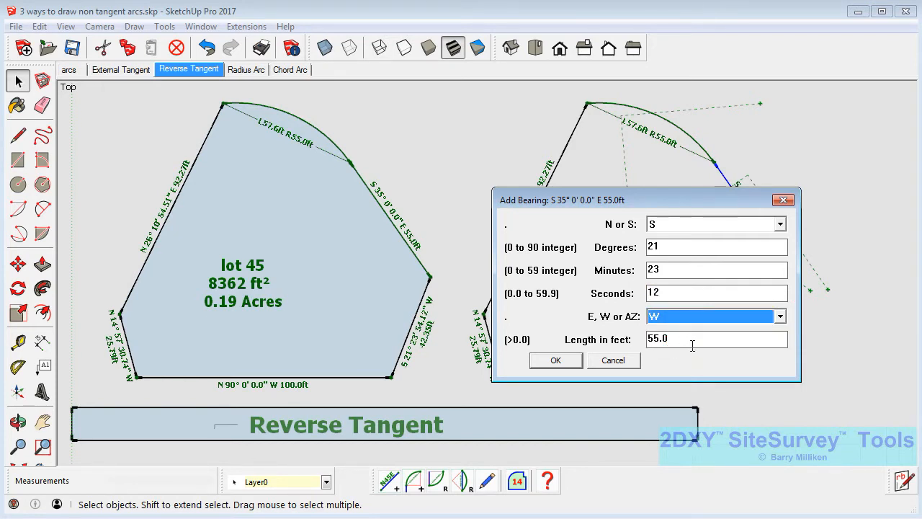
{"action": "left_click", "coordinate": [690, 344]}
{"action": "double_click", "coordinate": [661, 340]}
{"action": "type", "text": "42.35"}
{"action": "left_click", "coordinate": [555, 360]}
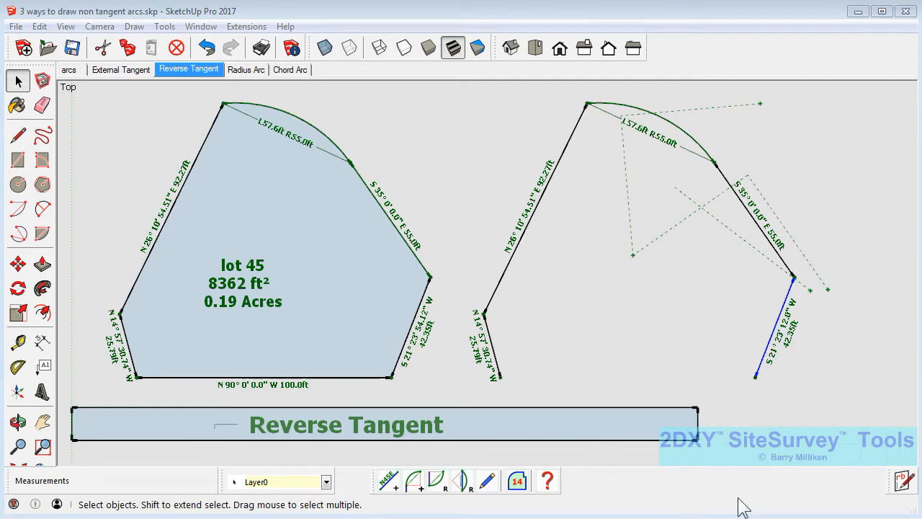
Step: Switch to the Radius Arc scene
{"action": "left_click", "coordinate": [249, 70]}
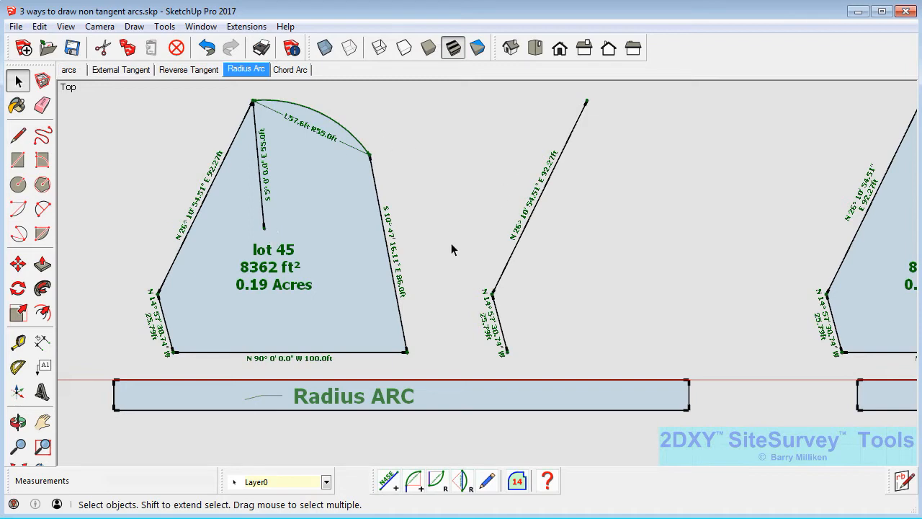
{"action": "left_click", "coordinate": [435, 485]}
{"action": "scroll", "coordinate": [440, 110], "scroll_direction": "up", "scroll_amount": 3}
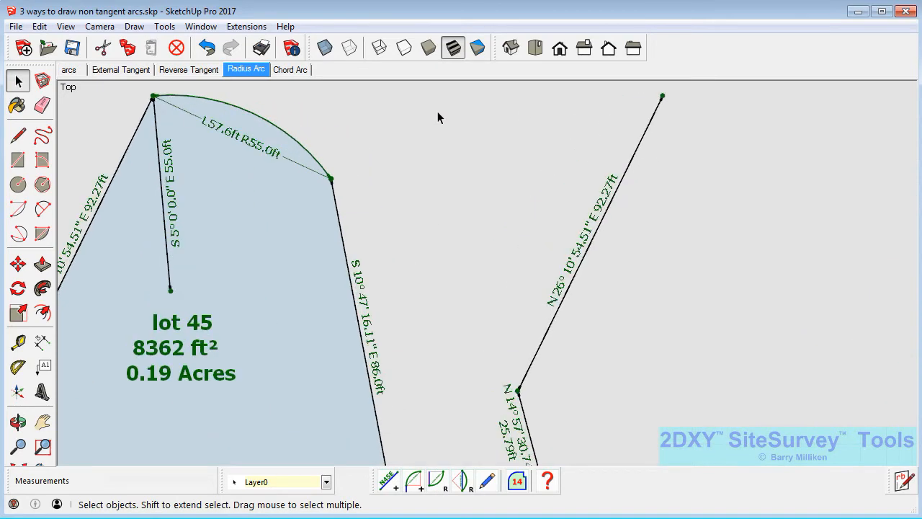
Step: Add a radius bearing of S 5° 0' 0" E, 55 ft long, from the north end of the open lot's N 26° E boundary
{"action": "left_click", "coordinate": [584, 263]}
{"action": "left_click", "coordinate": [388, 481]}
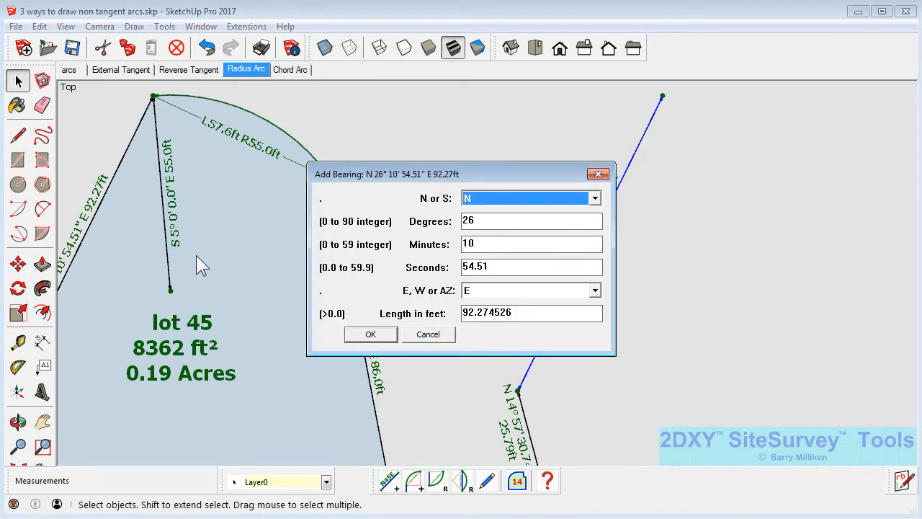
{"action": "left_click", "coordinate": [595, 198]}
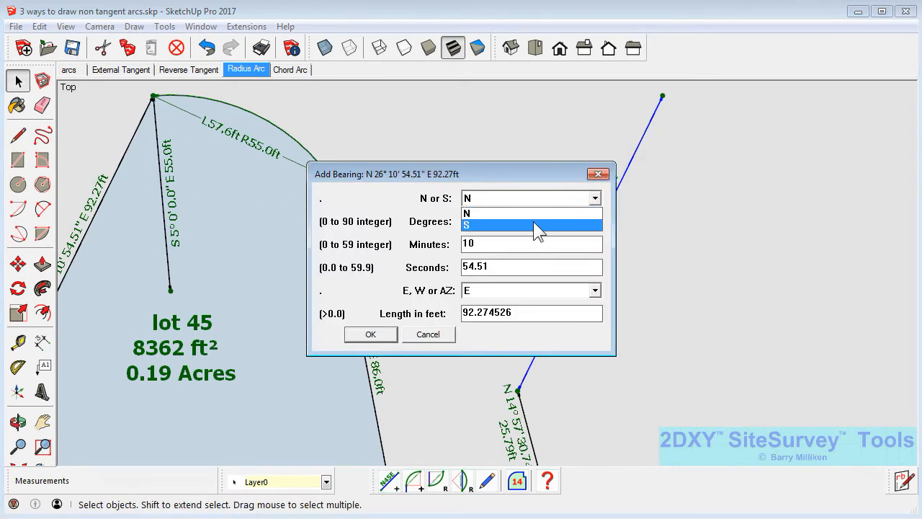
{"action": "left_click", "coordinate": [540, 225]}
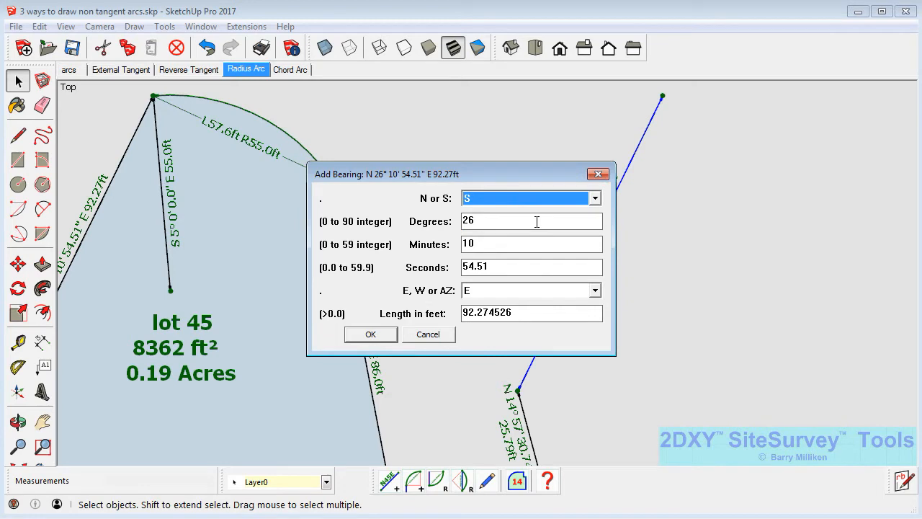
{"action": "left_click_drag", "start_coordinate": [484, 222], "coordinate": [434, 228]}
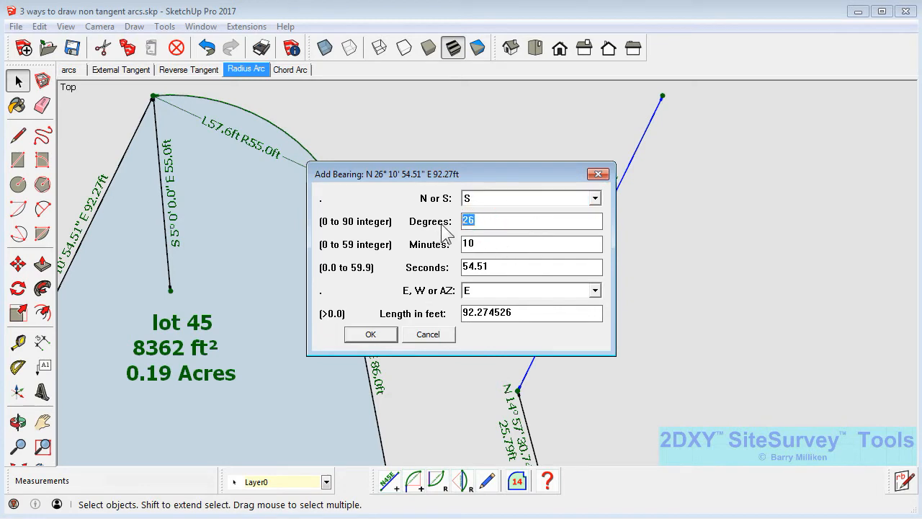
{"action": "type", "text": "5"}
{"action": "left_click_drag", "start_coordinate": [487, 247], "coordinate": [454, 252]}
{"action": "type", "text": "0"}
{"action": "left_click_drag", "start_coordinate": [508, 267], "coordinate": [465, 266]}
{"action": "type", "text": "0"}
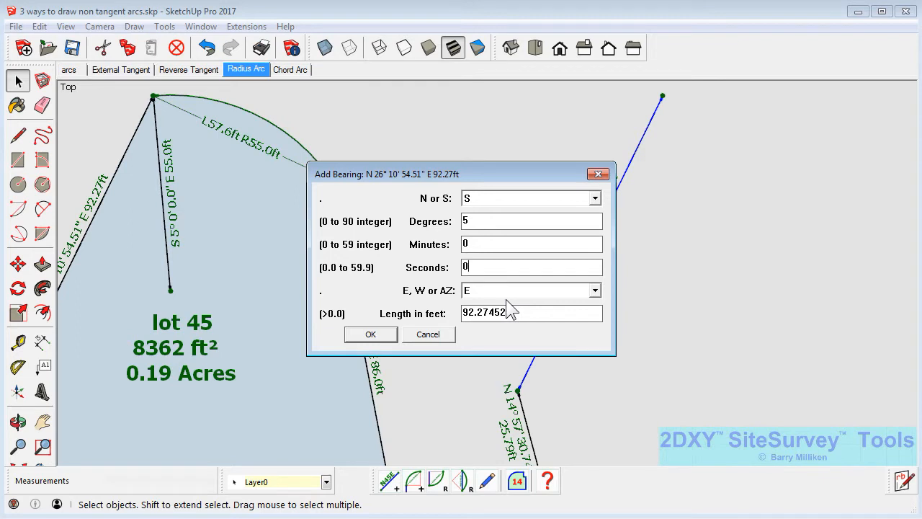
{"action": "left_click_drag", "start_coordinate": [520, 312], "coordinate": [463, 316]}
{"action": "type", "text": "55"}
{"action": "left_click", "coordinate": [386, 335]}
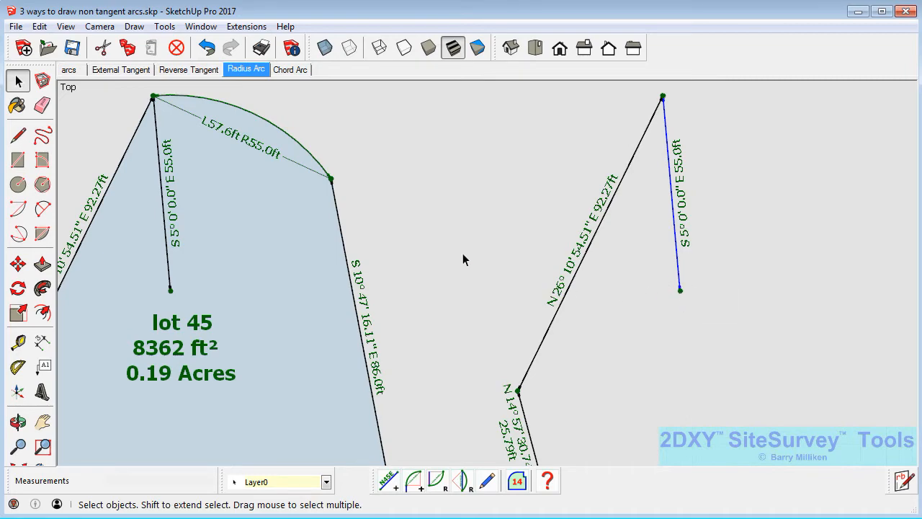
{"action": "scroll", "coordinate": [348, 288], "scroll_direction": "down", "scroll_amount": 2}
{"action": "scroll", "coordinate": [675, 218], "scroll_direction": "up", "scroll_amount": 4}
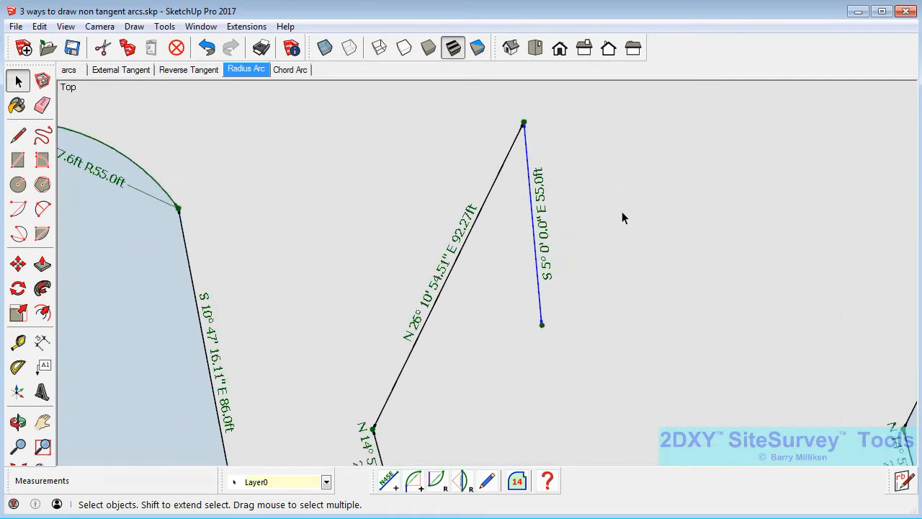
{"action": "left_click", "coordinate": [438, 481]}
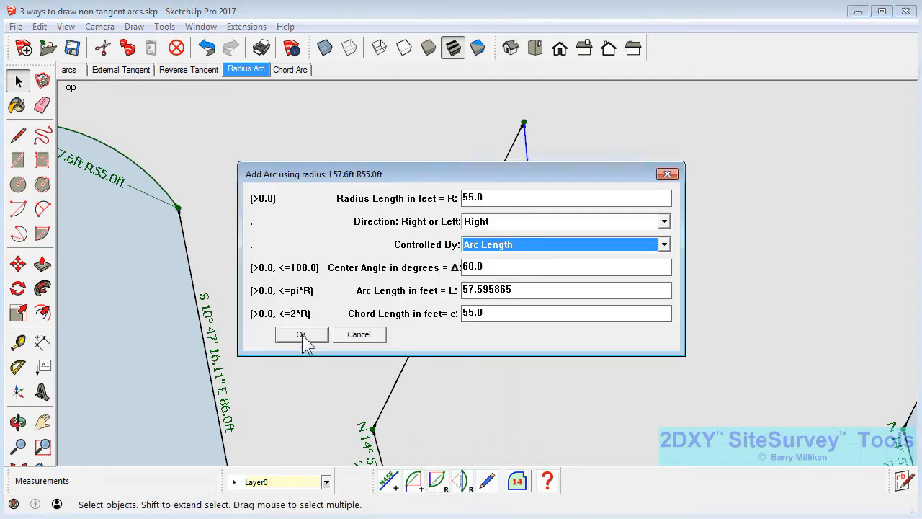
{"action": "mouse_move", "coordinate": [423, 168]}
{"action": "left_mouse_down"}
{"action": "mouse_move", "coordinate": [210, 271]}
{"action": "mouse_move", "coordinate": [201, 90]}
{"action": "mouse_move", "coordinate": [237, 202]}
{"action": "mouse_move", "coordinate": [228, 229]}
{"action": "left_mouse_up"}
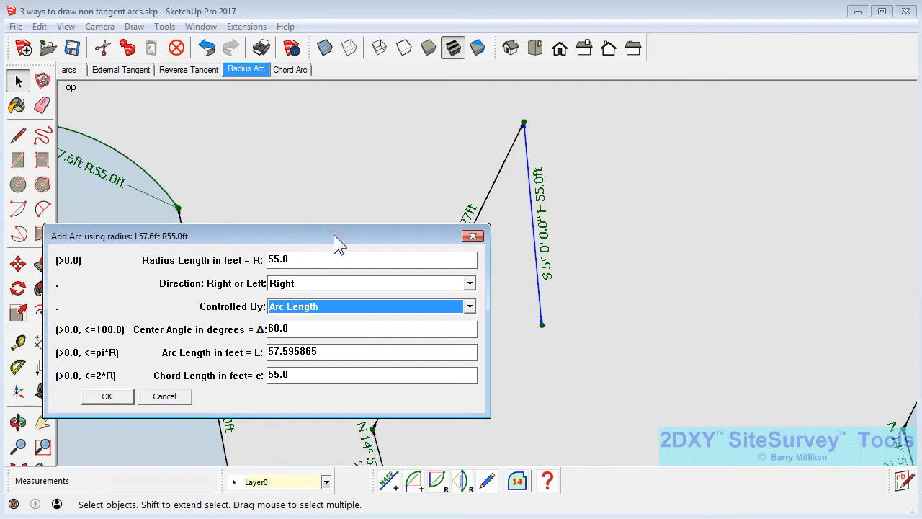
{"action": "left_click", "coordinate": [284, 165]}
{"action": "left_click", "coordinate": [473, 237]}
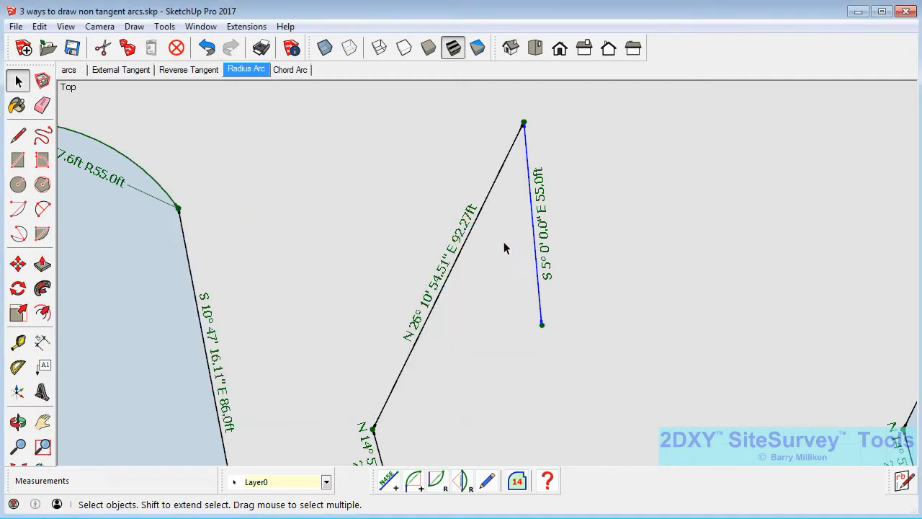
Step: Add an arc using the S 5° E radius bearing, with a 55 ft radius, right direction and a controlling arc length of 57.6 ft
{"action": "scroll", "coordinate": [616, 263], "scroll_direction": "down", "scroll_amount": 2}
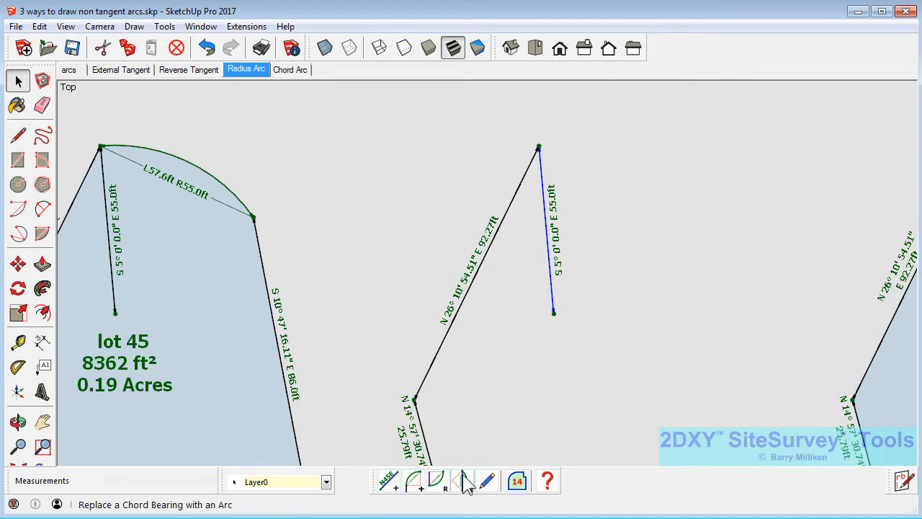
{"action": "left_click", "coordinate": [435, 481]}
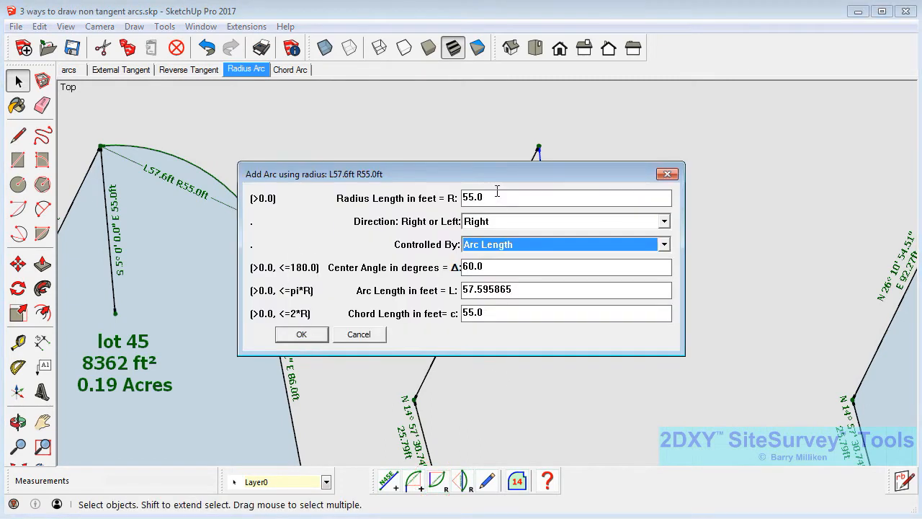
{"action": "double_click", "coordinate": [527, 290]}
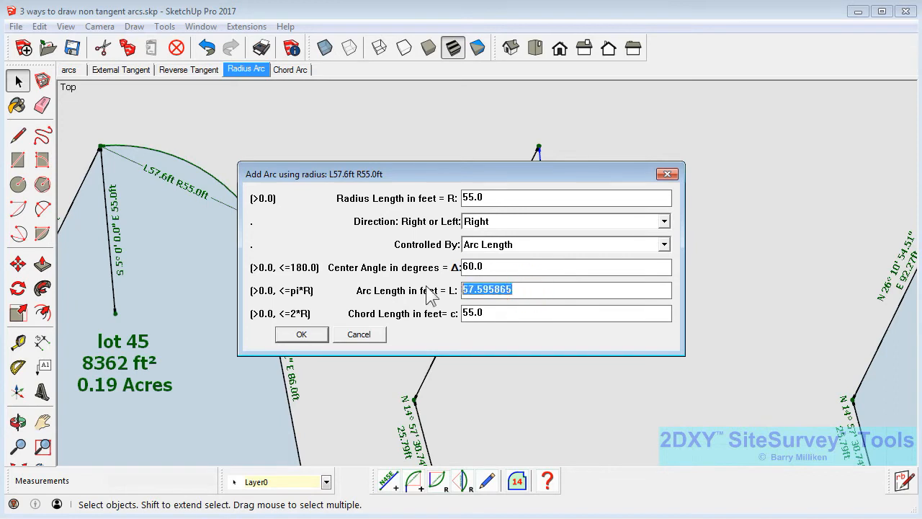
{"action": "type", "text": "57.6"}
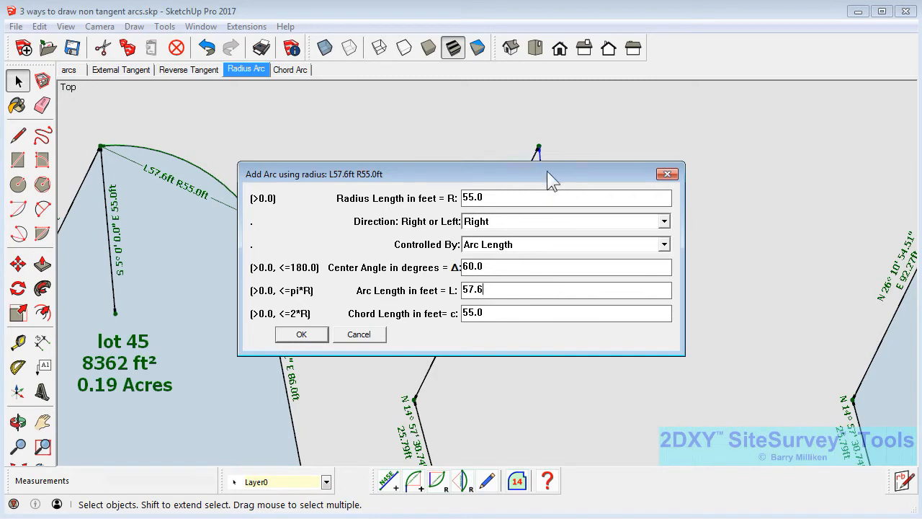
{"action": "left_click", "coordinate": [310, 332]}
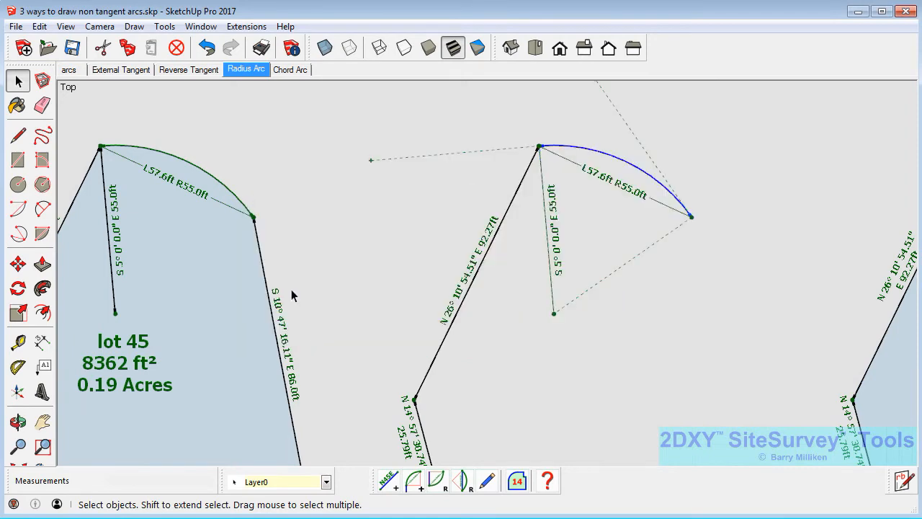
{"action": "scroll", "coordinate": [285, 288], "scroll_direction": "down", "scroll_amount": 2}
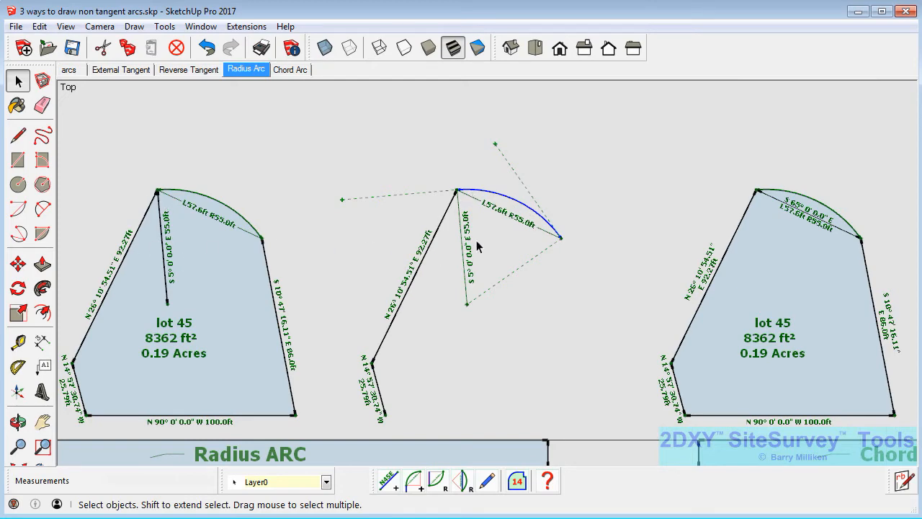
{"action": "scroll", "coordinate": [452, 261], "scroll_direction": "up", "scroll_amount": 2}
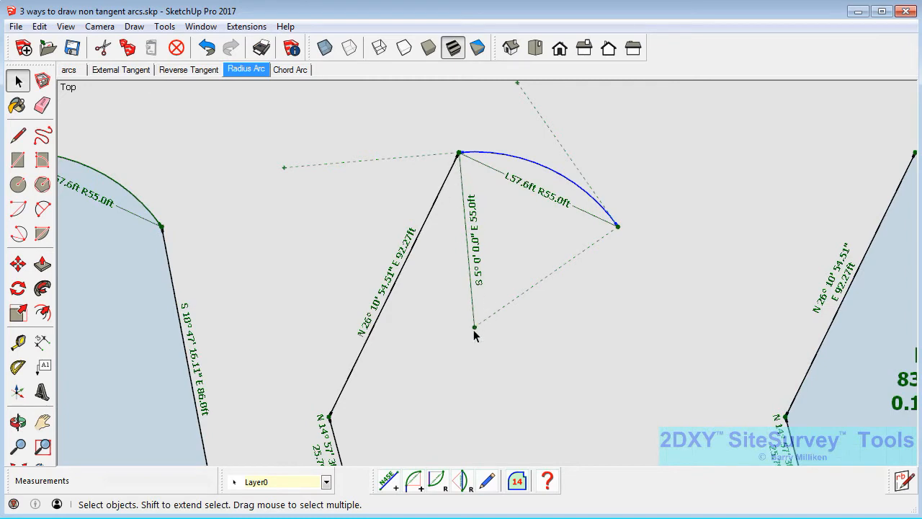
{"action": "scroll", "coordinate": [422, 294], "scroll_direction": "down", "scroll_amount": 1}
{"action": "scroll", "coordinate": [422, 266], "scroll_direction": "down", "scroll_amount": 2}
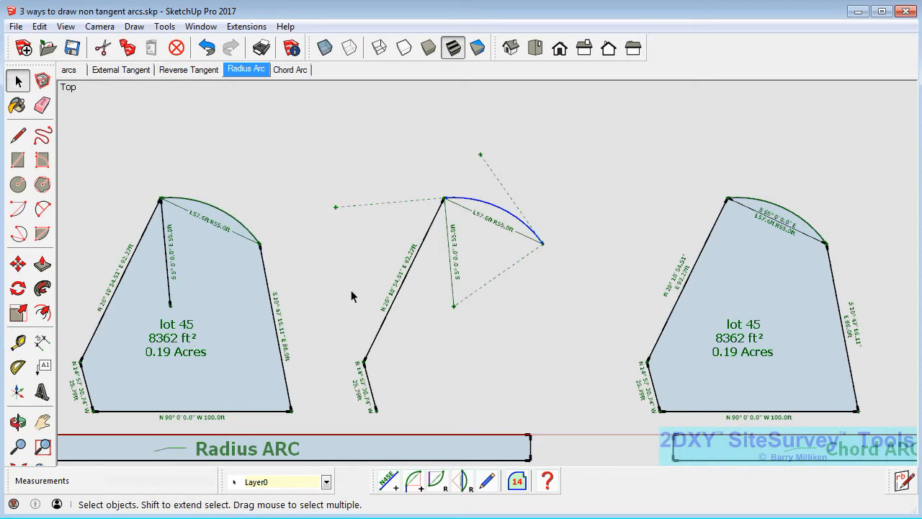
{"action": "scroll", "coordinate": [457, 187], "scroll_direction": "up", "scroll_amount": 2}
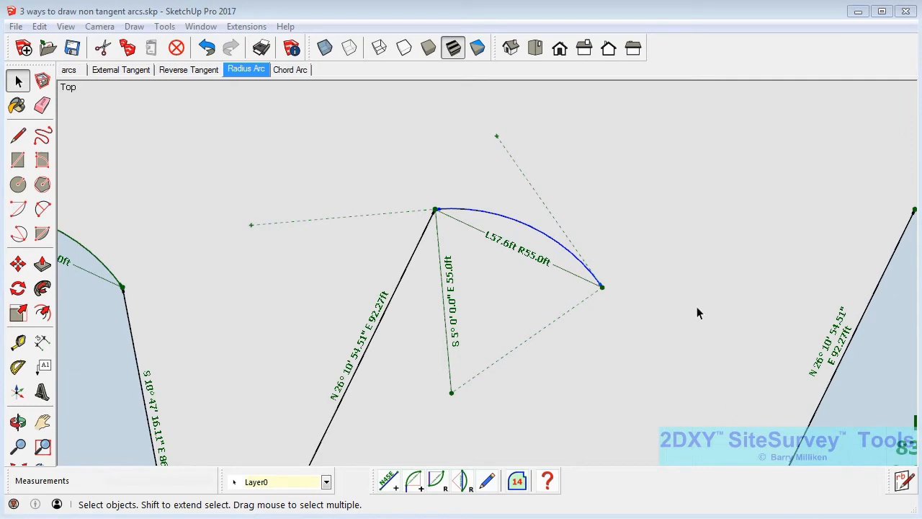
Step: Switch to the Chord Arc scene and add a S 65° 0' 0" E bearing, 40 ft long, from the open lot's N 26° E boundary
{"action": "left_click", "coordinate": [300, 67]}
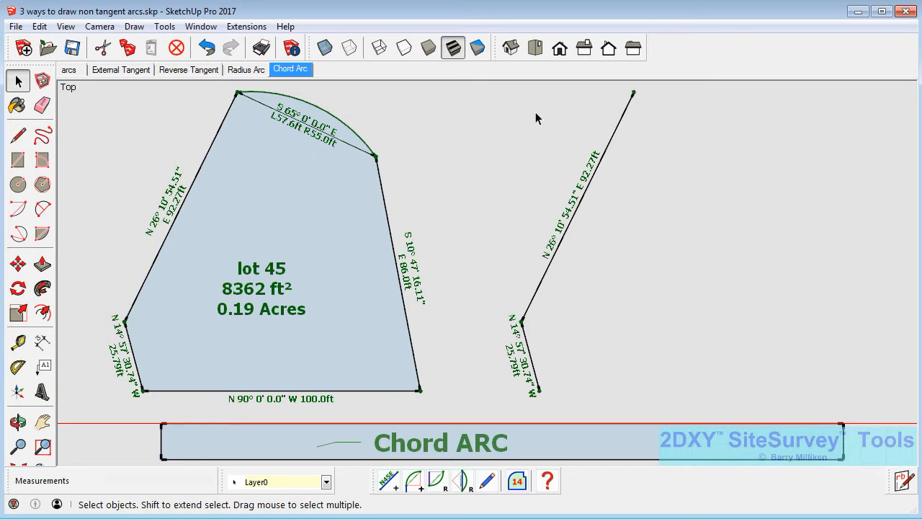
{"action": "left_click", "coordinate": [588, 191]}
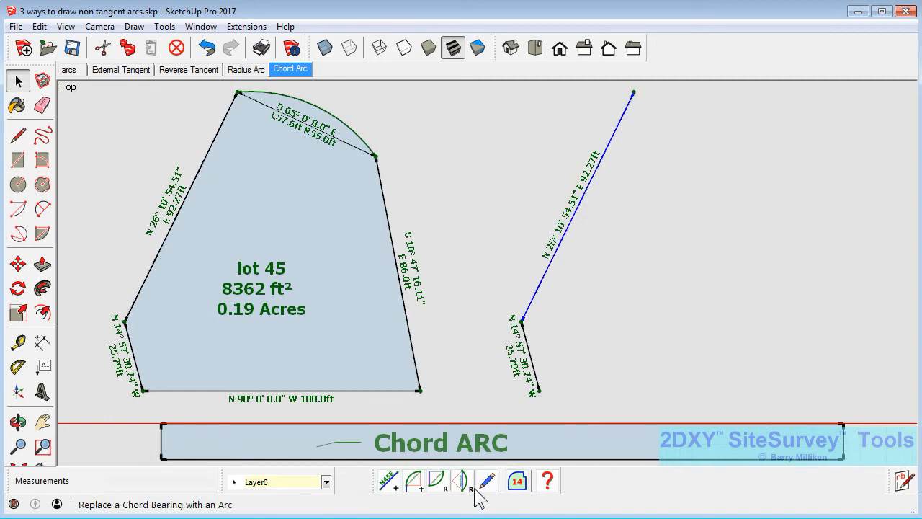
{"action": "left_click", "coordinate": [386, 478]}
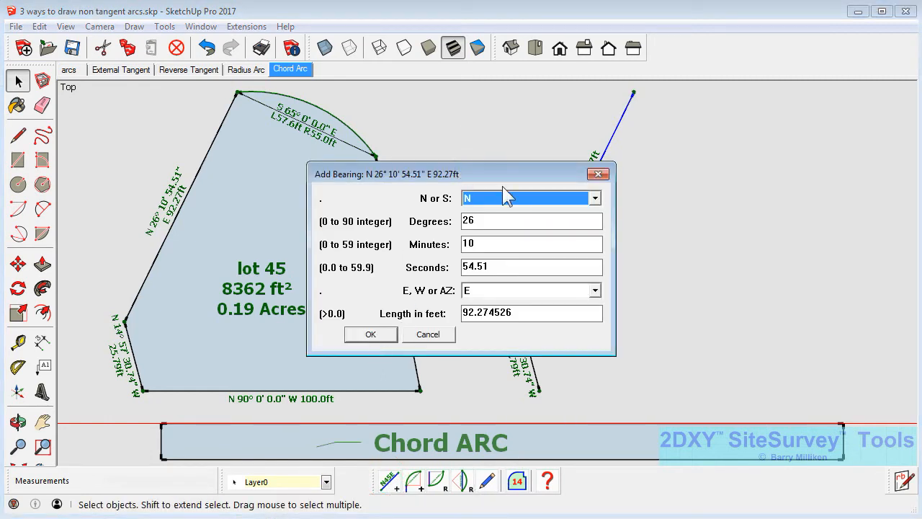
{"action": "left_click", "coordinate": [596, 199]}
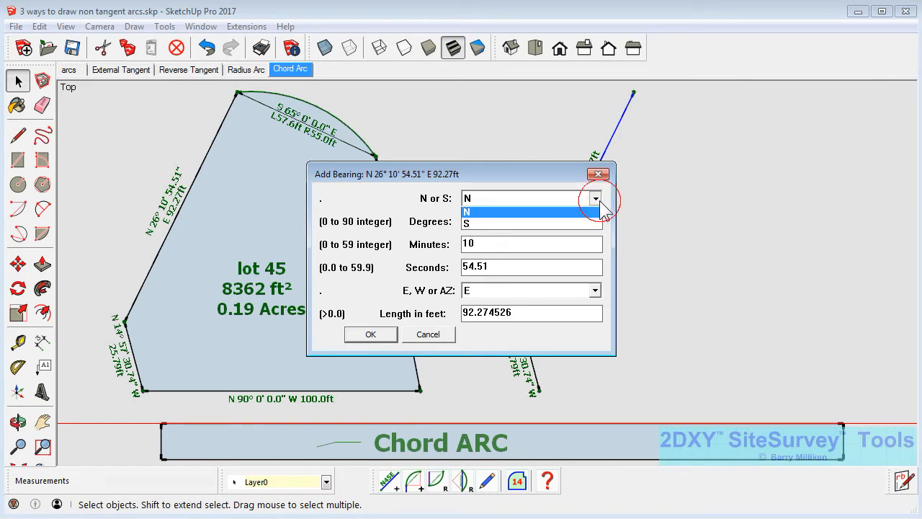
{"action": "left_click", "coordinate": [517, 225]}
{"action": "double_click", "coordinate": [506, 221]}
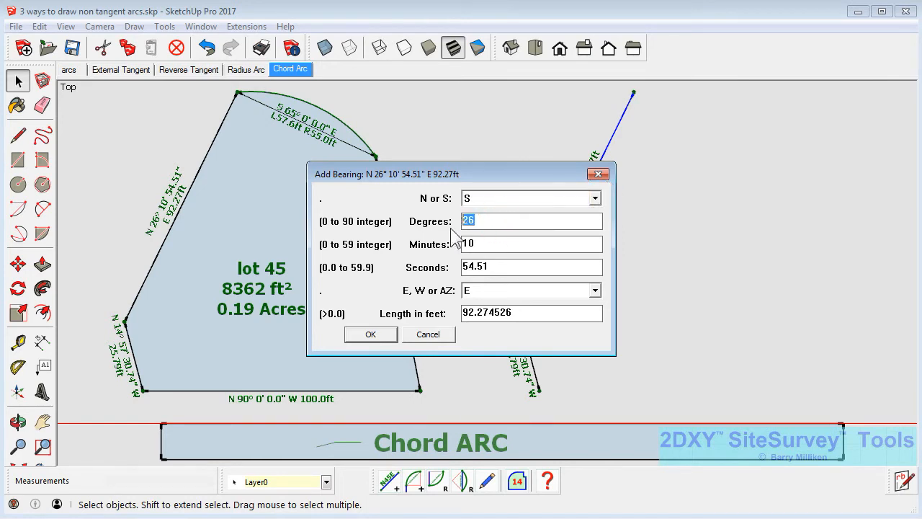
{"action": "type", "text": "65"}
{"action": "double_click", "coordinate": [504, 244]}
{"action": "type", "text": "0"}
{"action": "double_click", "coordinate": [513, 263]}
{"action": "type", "text": "0"}
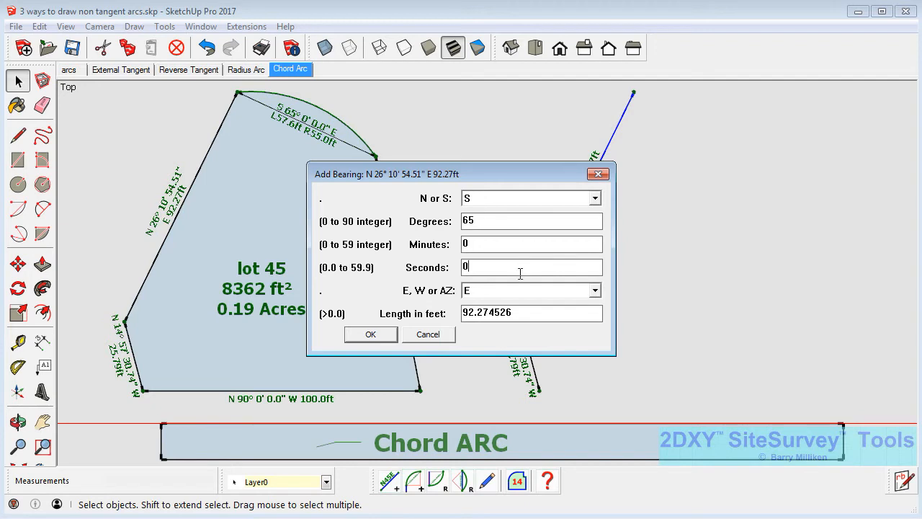
{"action": "double_click", "coordinate": [526, 314]}
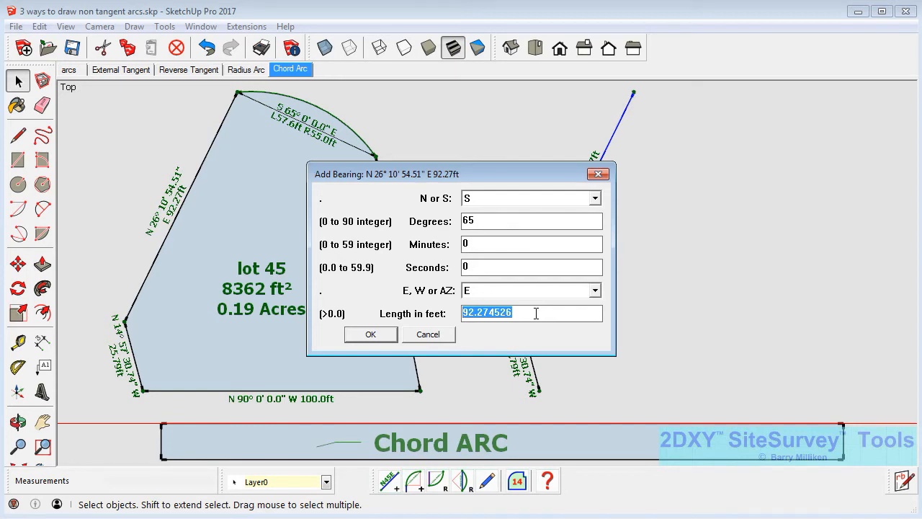
{"action": "type", "text": "40"}
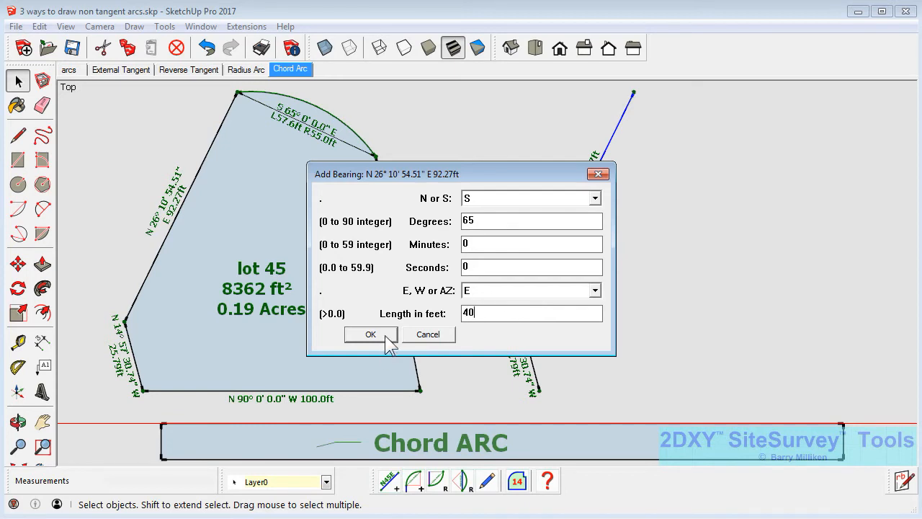
{"action": "left_click", "coordinate": [385, 335]}
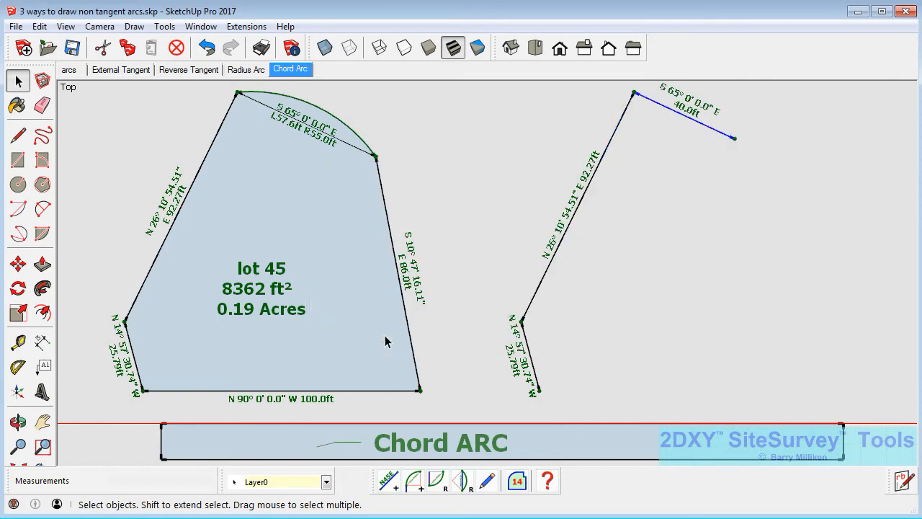
Step: Replace the S 65° E chord bearing with a right-hand arc of 55 ft radius, controlled by an arc length of 57.6 ft
{"action": "scroll", "coordinate": [572, 293], "scroll_direction": "down", "scroll_amount": 2}
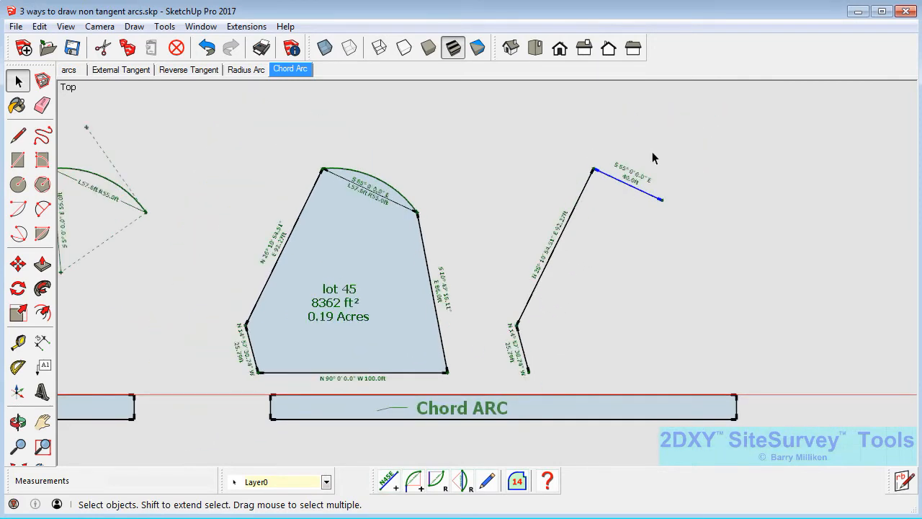
{"action": "scroll", "coordinate": [653, 153], "scroll_direction": "up", "scroll_amount": 3}
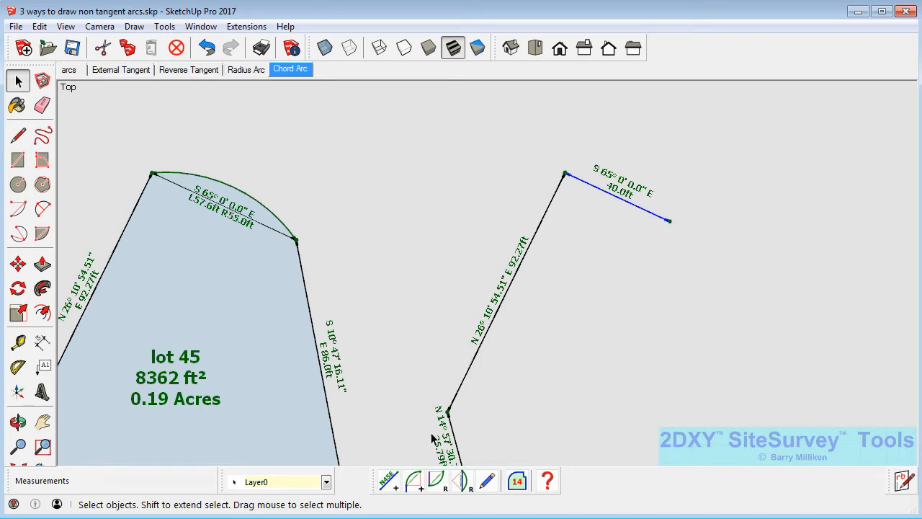
{"action": "left_click", "coordinate": [464, 483]}
{"action": "left_click_drag", "start_coordinate": [439, 176], "coordinate": [528, 284]}
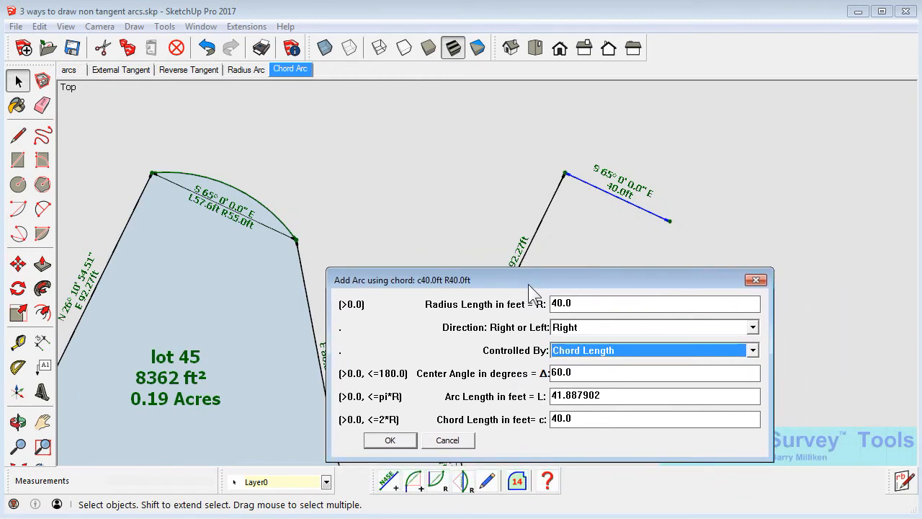
{"action": "double_click", "coordinate": [591, 303]}
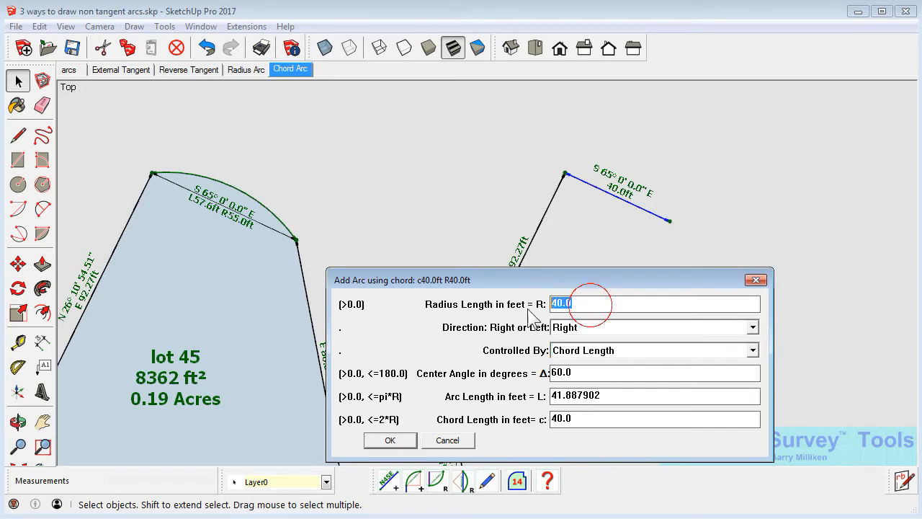
{"action": "type", "text": "55"}
{"action": "double_click", "coordinate": [617, 395]}
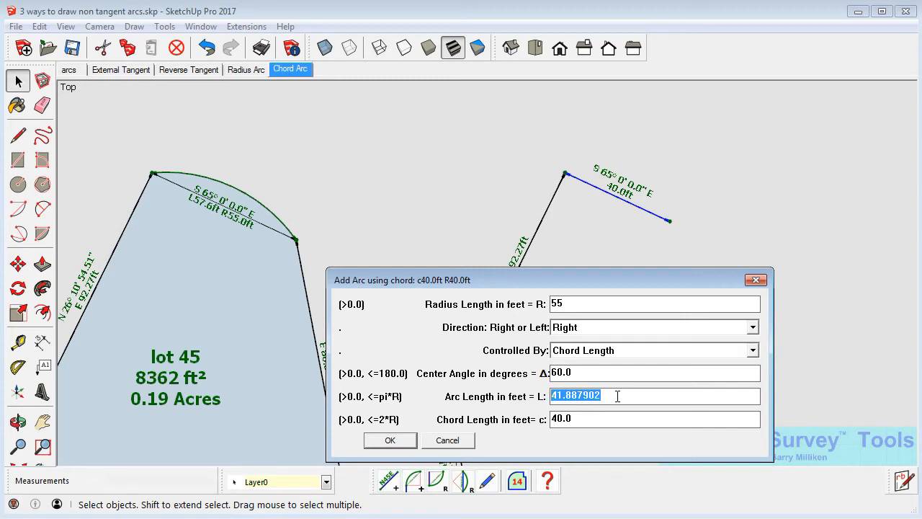
{"action": "type", "text": "57."}
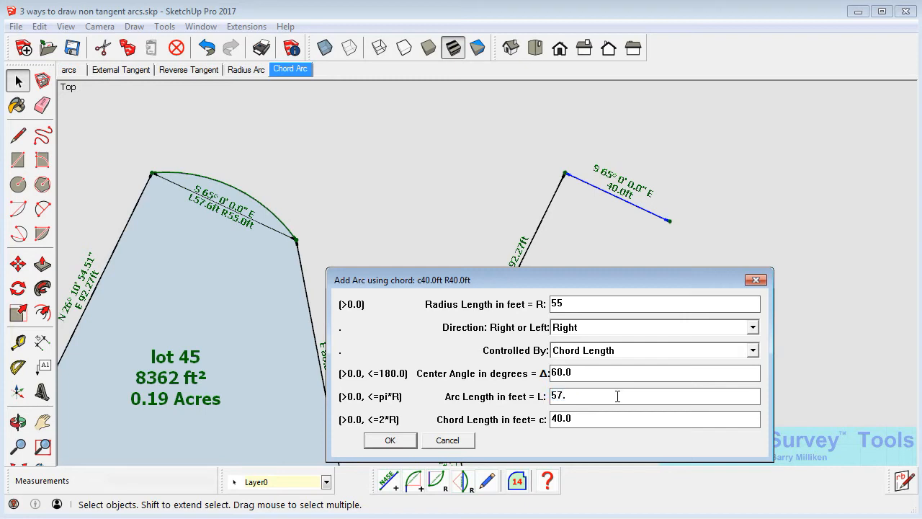
{"action": "type", "text": "6"}
{"action": "left_click", "coordinate": [752, 350]}
{"action": "left_click", "coordinate": [608, 375]}
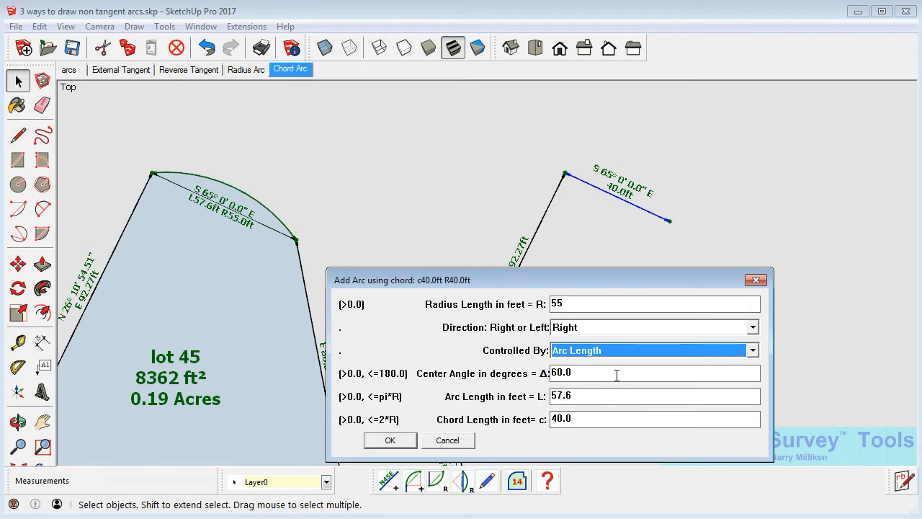
{"action": "left_click", "coordinate": [399, 440]}
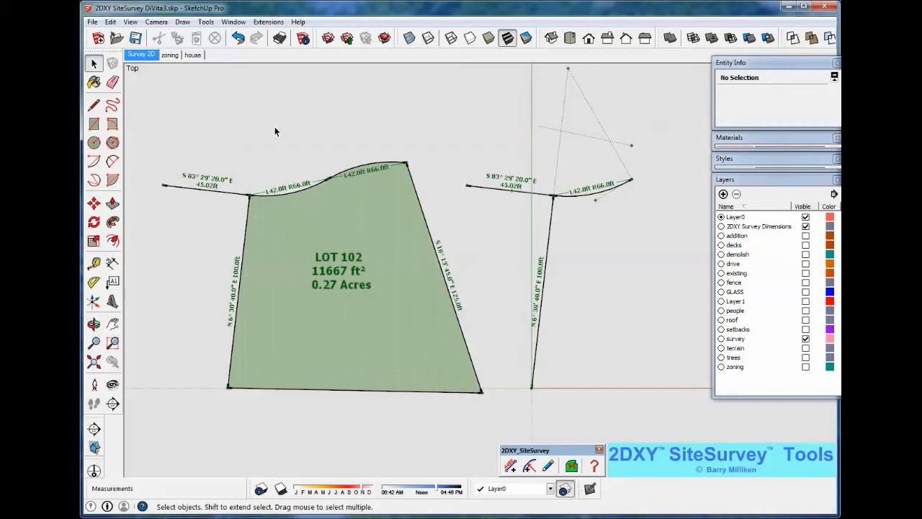
Step: Open the recent model circelarea.skp without saving changes to the current model
{"action": "left_click", "coordinate": [92, 22]}
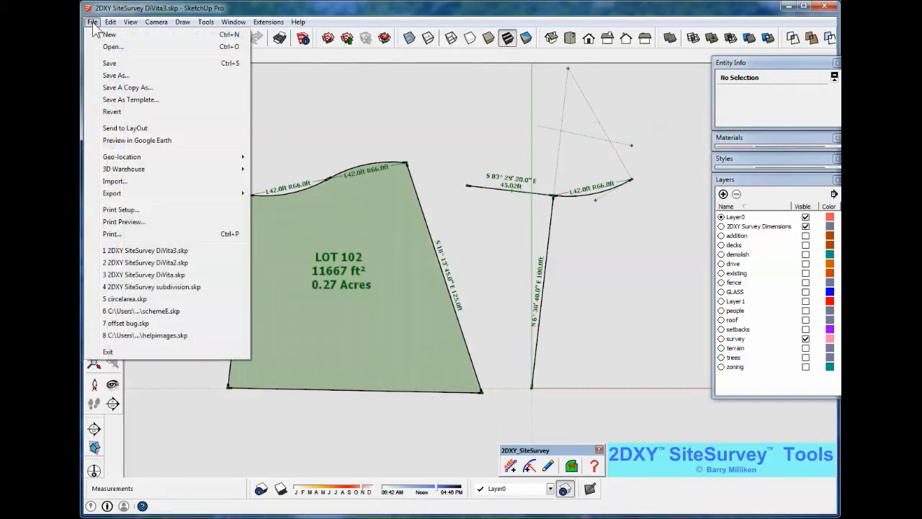
{"action": "left_click", "coordinate": [137, 299]}
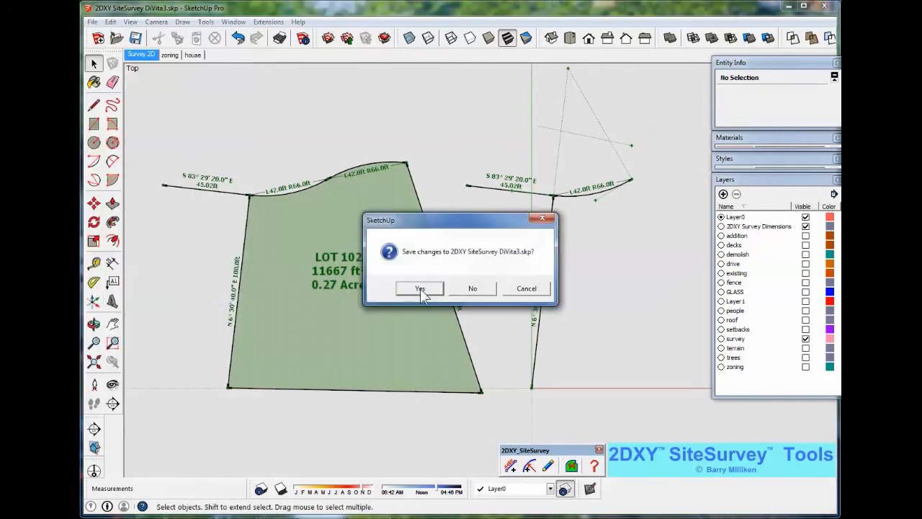
{"action": "left_click", "coordinate": [472, 290]}
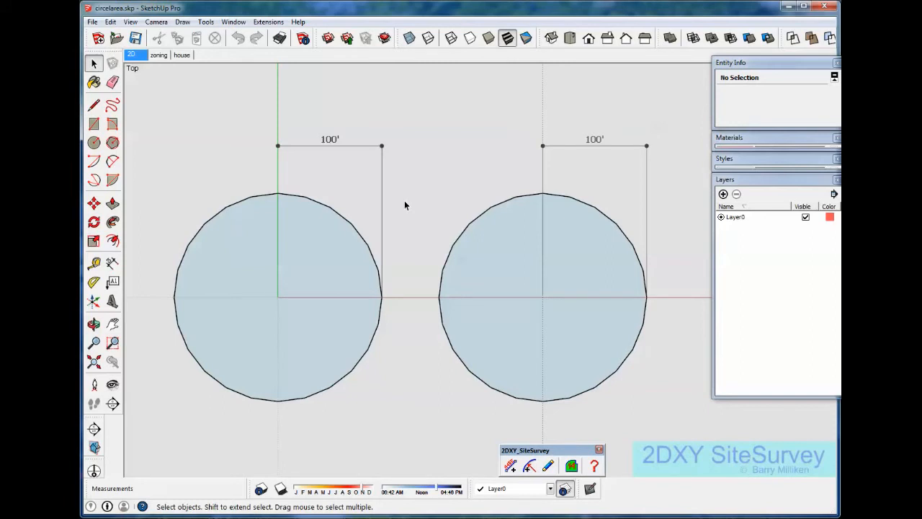
Step: Set the right-hand 100' radius circle to 10 segments
{"action": "left_click", "coordinate": [604, 215]}
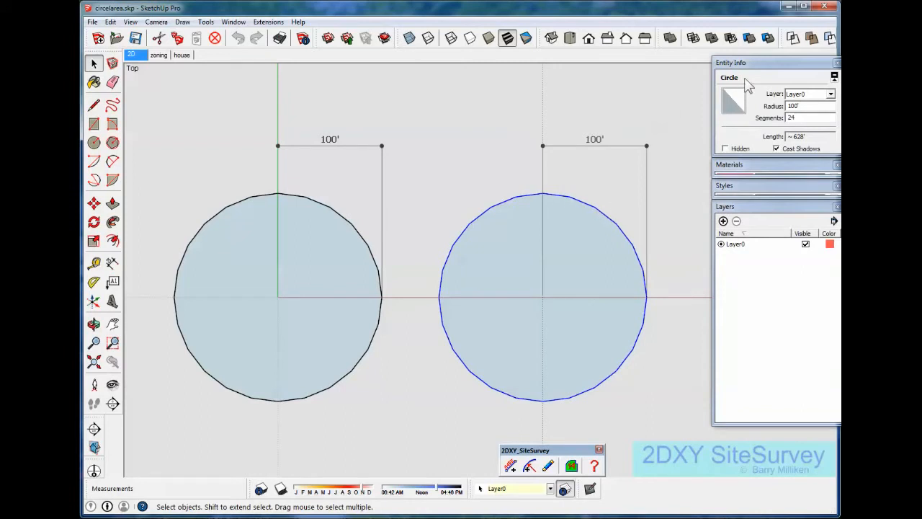
{"action": "double_click", "coordinate": [792, 118]}
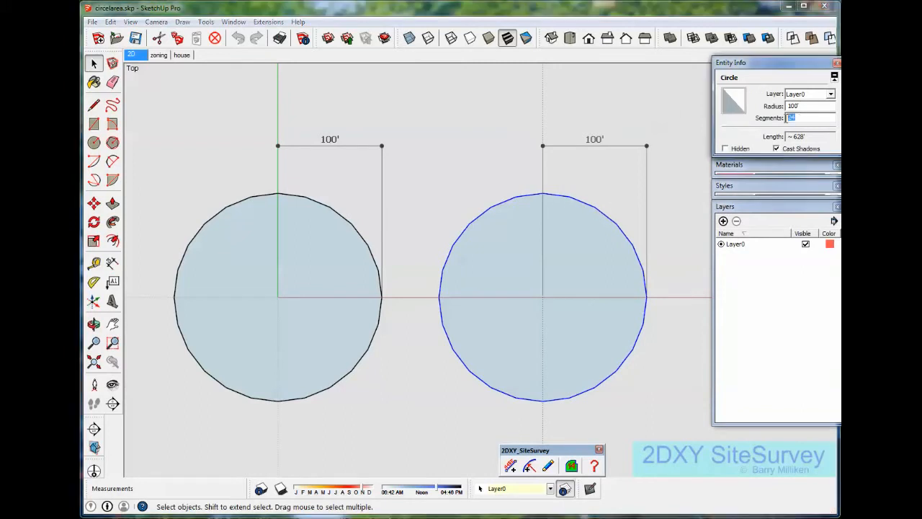
{"action": "type", "text": "10"}
{"action": "key", "text": "Return"}
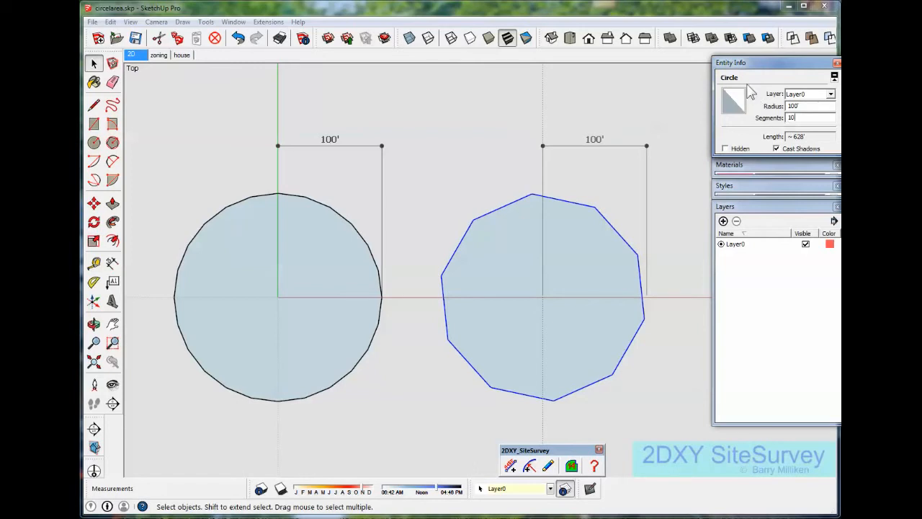
Step: Add a SiteSurvey area label to the left circle's face, showing only the area with 0 decimal places
{"action": "left_click", "coordinate": [335, 217]}
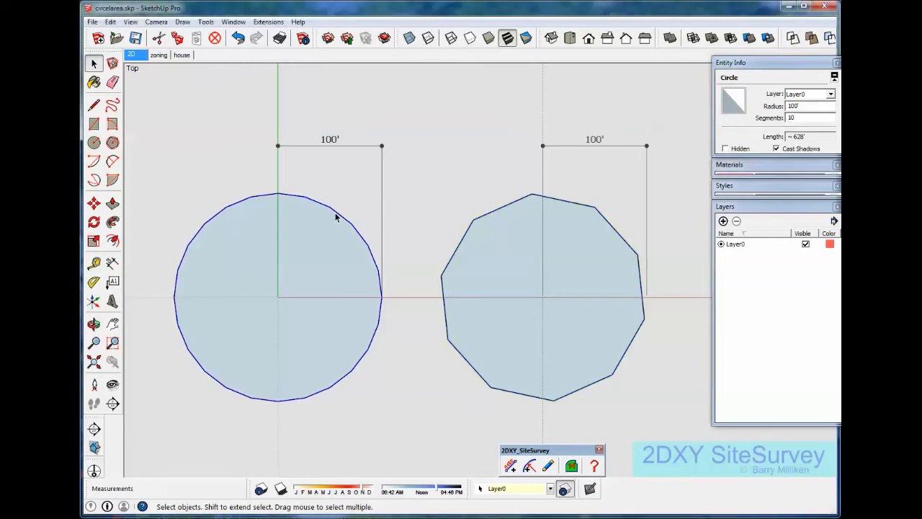
{"action": "left_click", "coordinate": [487, 172]}
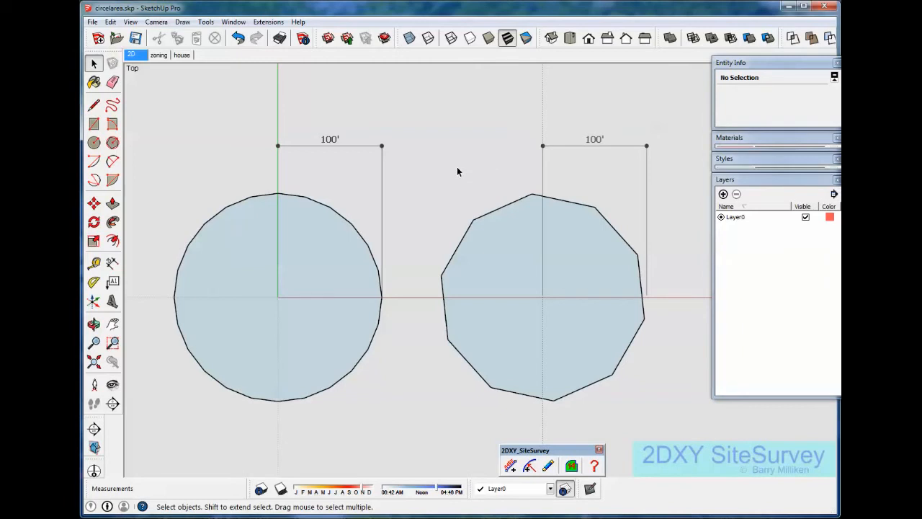
{"action": "left_click", "coordinate": [350, 261]}
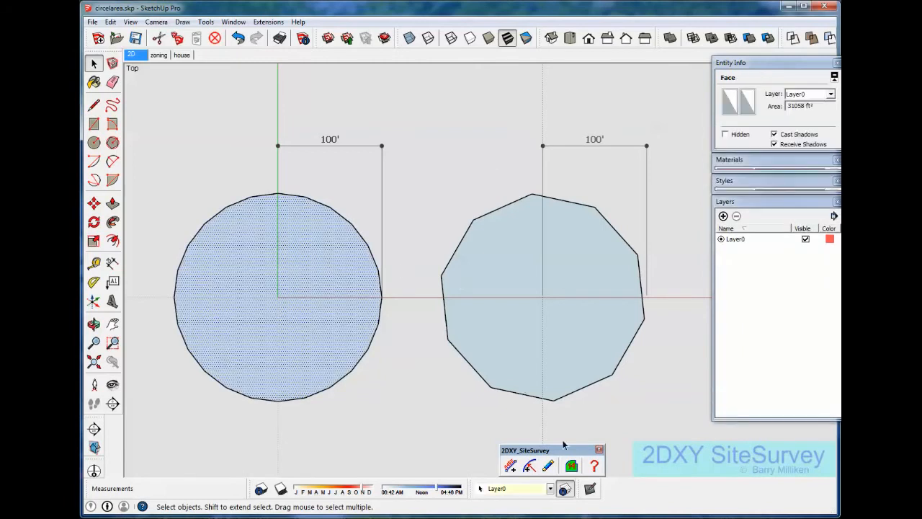
{"action": "left_click", "coordinate": [571, 467]}
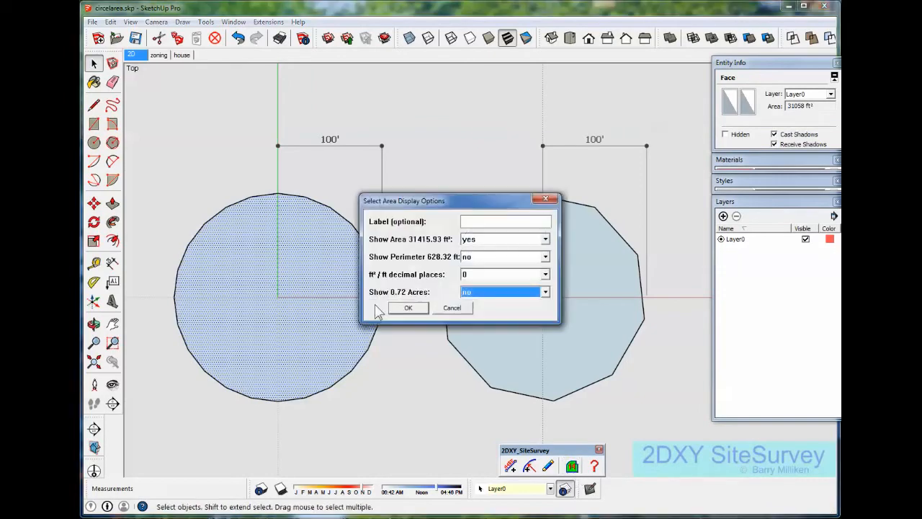
{"action": "left_click", "coordinate": [411, 309]}
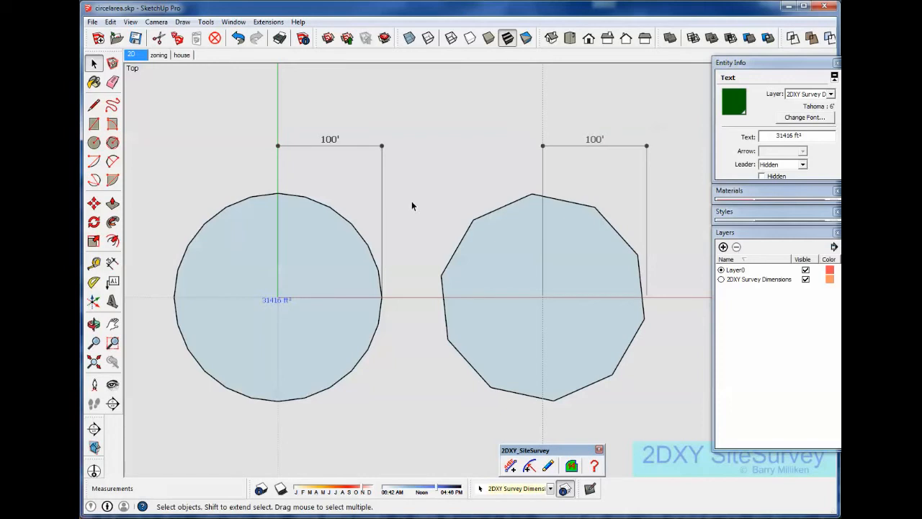
Step: Add the same SiteSurvey area label to the right 10-segment circle's face
{"action": "left_click", "coordinate": [551, 309]}
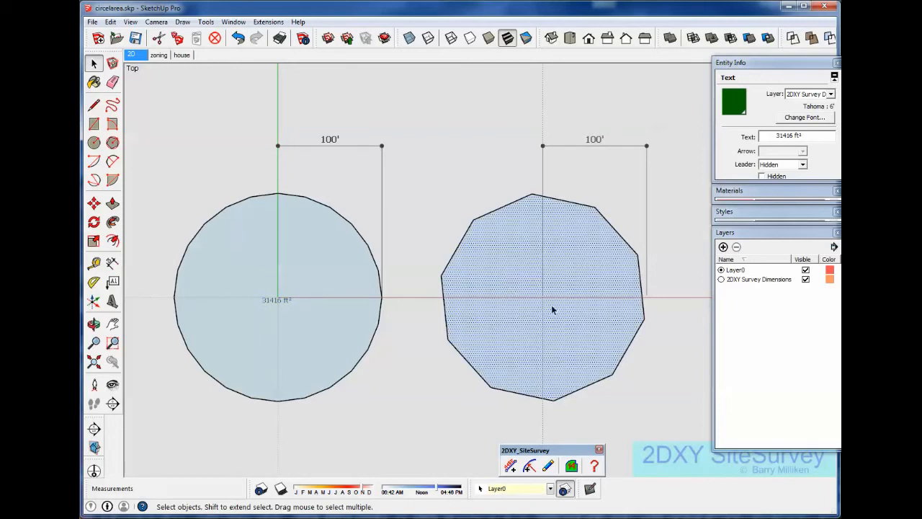
{"action": "left_click", "coordinate": [572, 465]}
{"action": "left_click", "coordinate": [408, 302]}
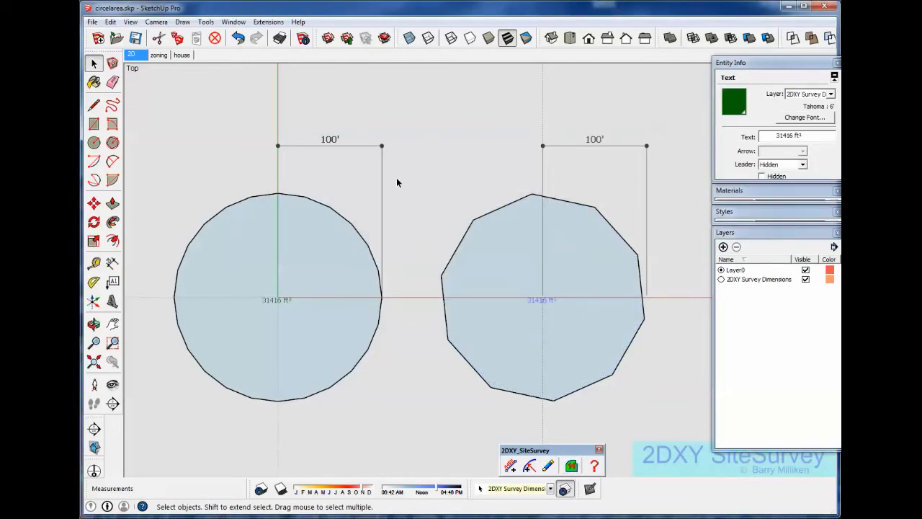
Step: Attach a standard leader text with the default face area to the left circle
{"action": "left_click", "coordinate": [113, 264]}
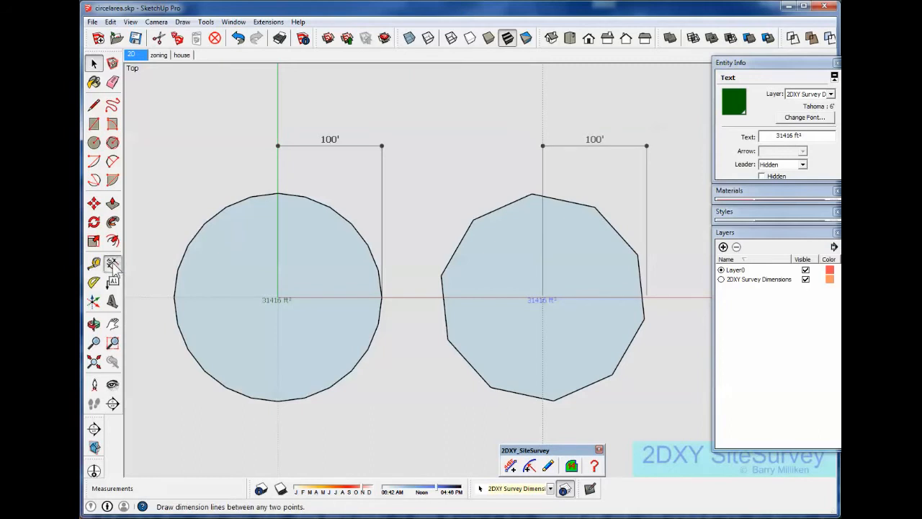
{"action": "left_click", "coordinate": [113, 283]}
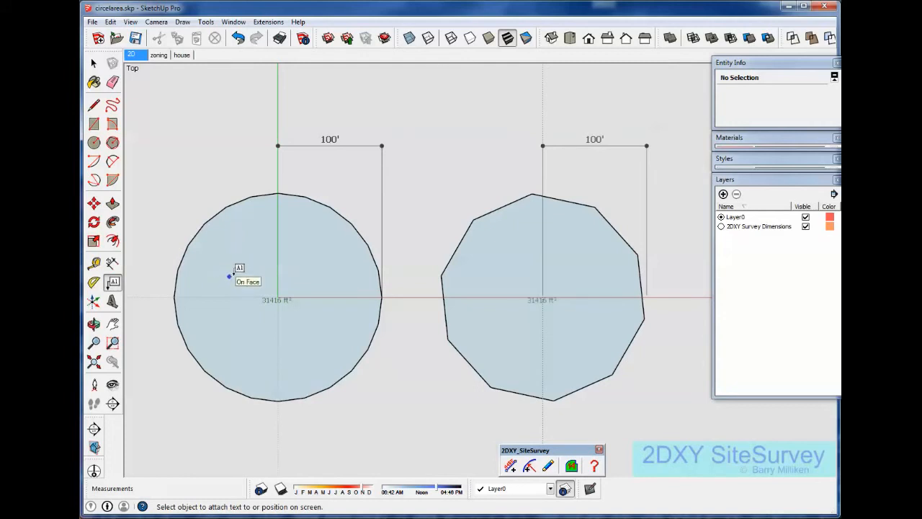
{"action": "left_click", "coordinate": [229, 276]}
{"action": "left_click", "coordinate": [283, 240]}
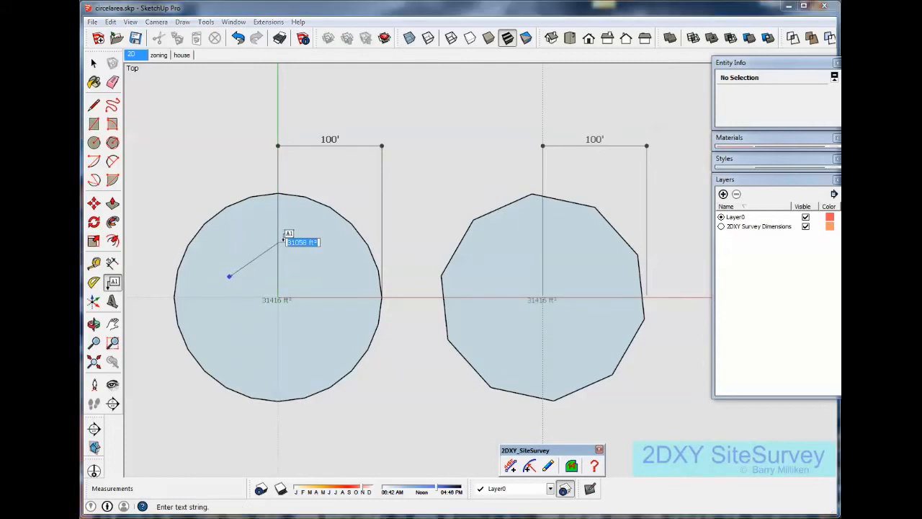
{"action": "left_click", "coordinate": [94, 64]}
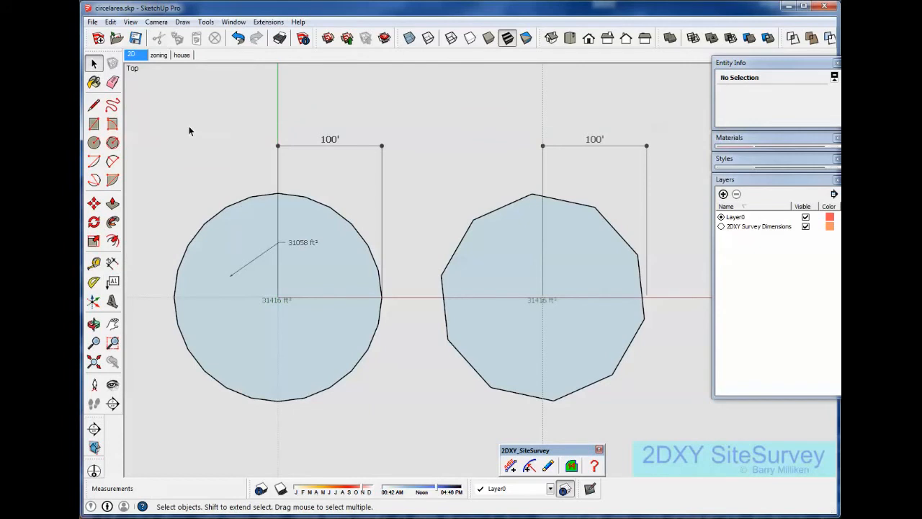
Step: Attach a standard leader text with the default face area to the right 10-segment circle
{"action": "left_click", "coordinate": [111, 282]}
{"action": "left_click", "coordinate": [482, 275]}
{"action": "left_click", "coordinate": [519, 256]}
{"action": "left_click", "coordinate": [242, 124]}
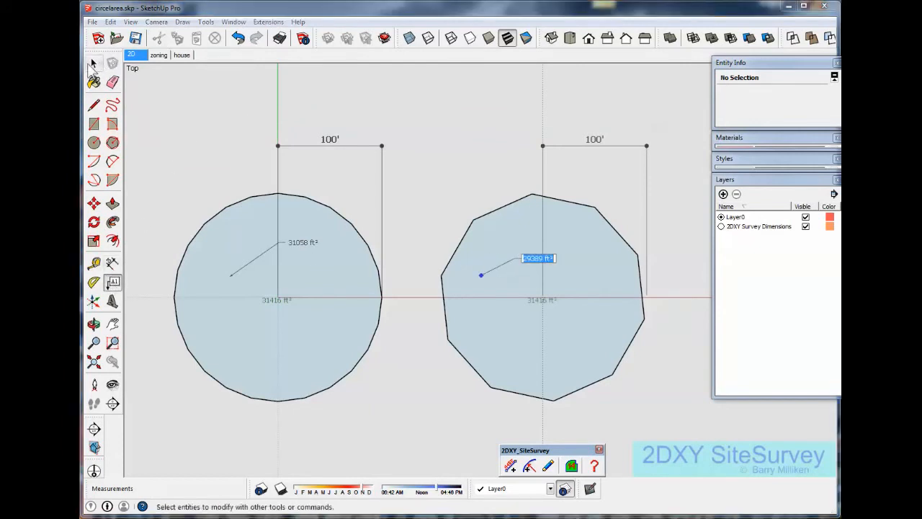
{"action": "key", "text": "space"}
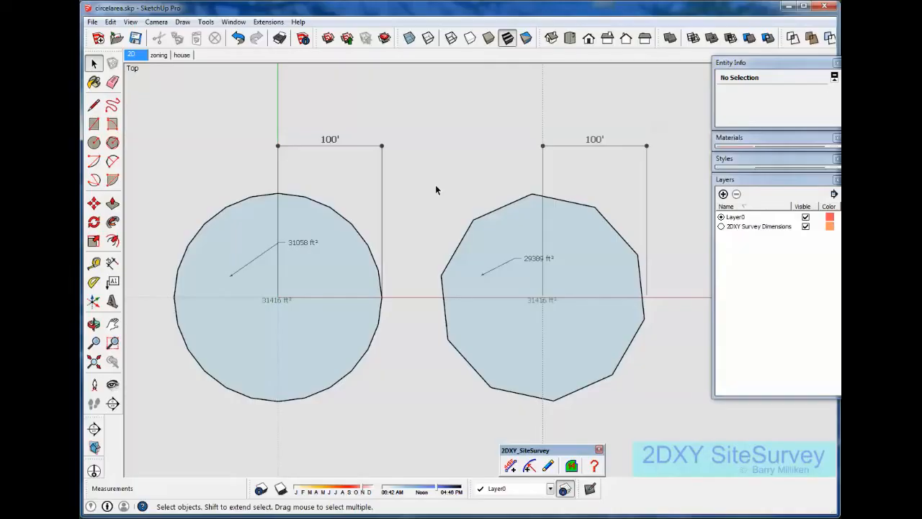
Step: Open the recent model 2DXY SiteSurvey subdivision.skp without saving changes and show its parcels scene
{"action": "left_click", "coordinate": [92, 21]}
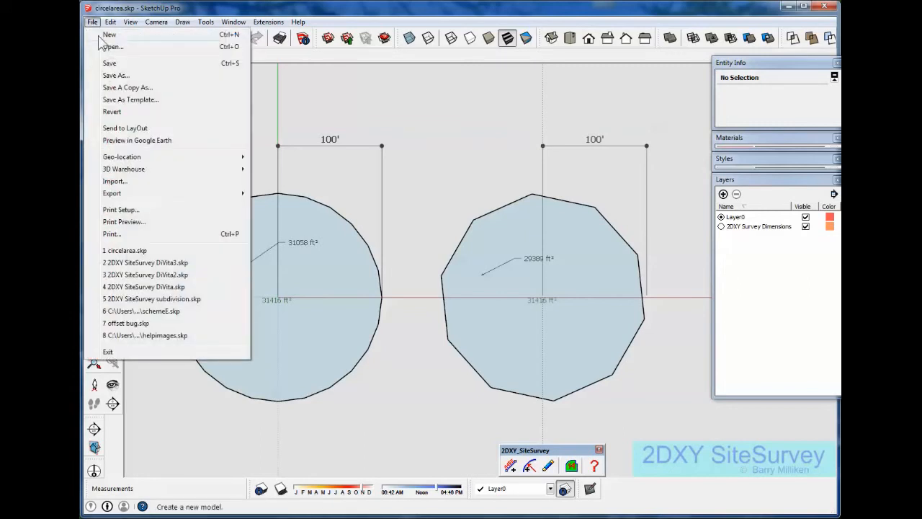
{"action": "left_click", "coordinate": [189, 300]}
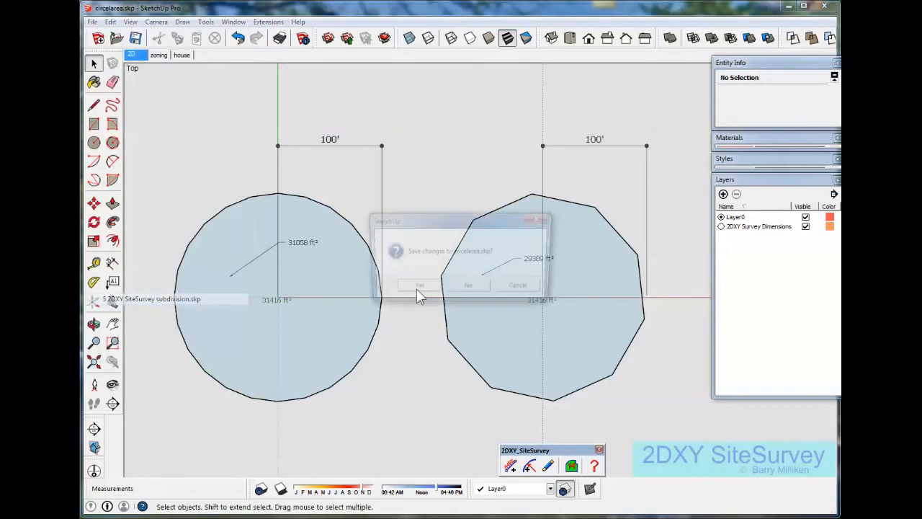
{"action": "left_click", "coordinate": [492, 291]}
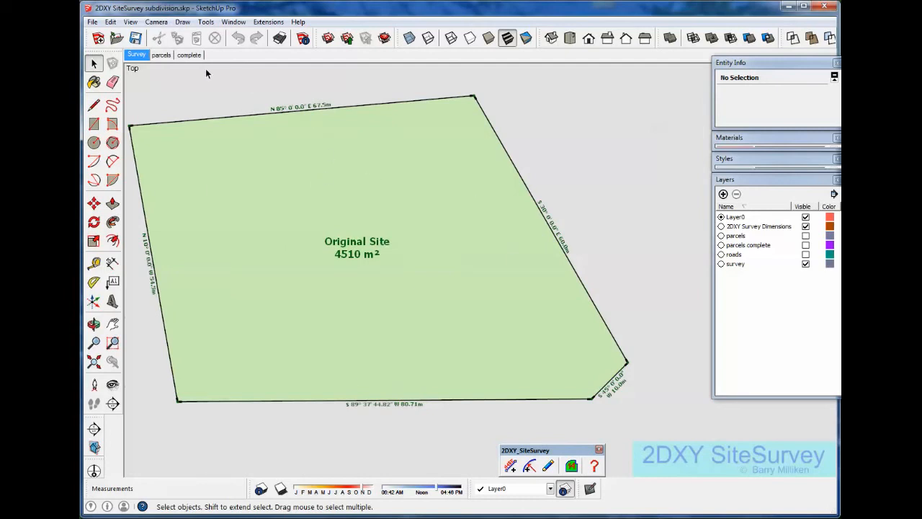
{"action": "left_click", "coordinate": [161, 55]}
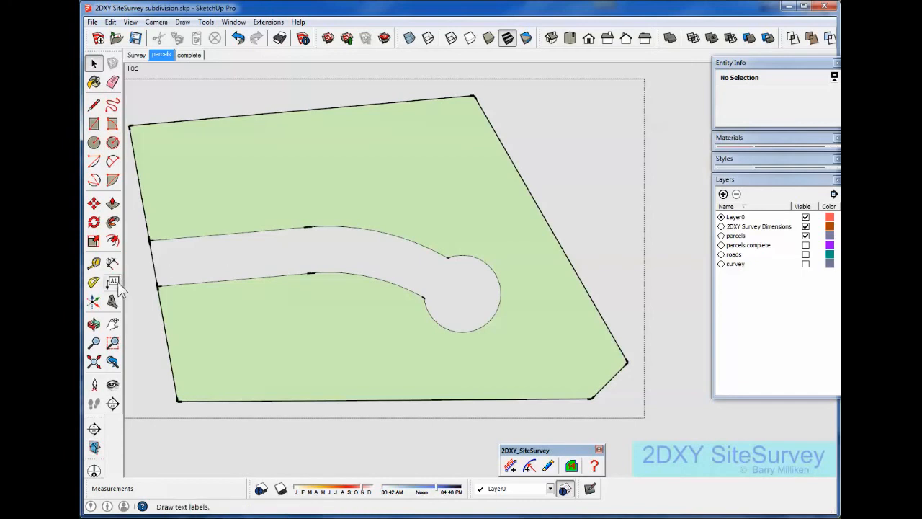
Step: Place two guides parallel to the site's west boundary, the first offset 15 m from it and the second another 15 m
{"action": "left_click", "coordinate": [94, 263]}
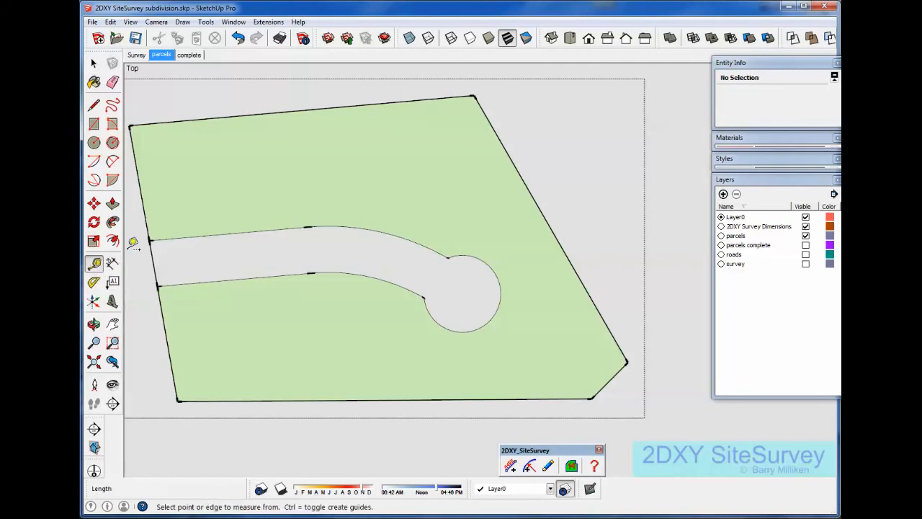
{"action": "left_click", "coordinate": [149, 228]}
{"action": "type", "text": "15"}
{"action": "key", "text": "Return"}
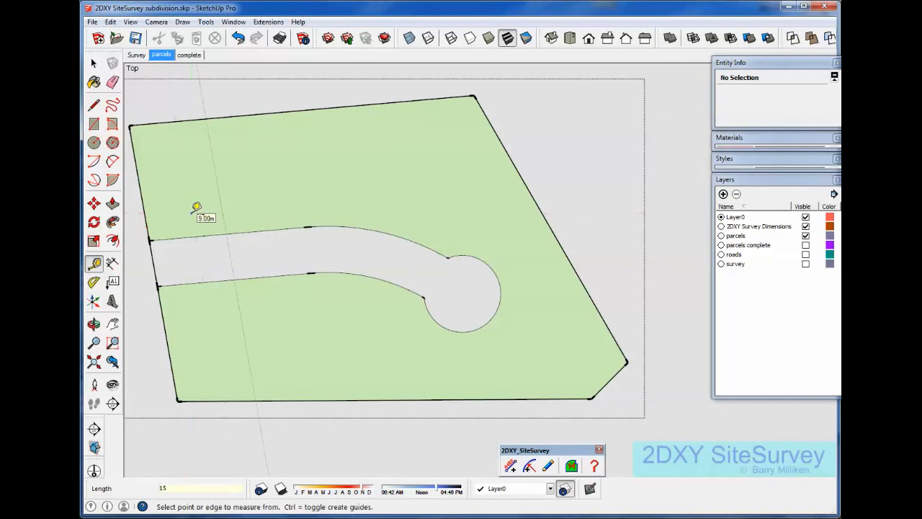
{"action": "left_click", "coordinate": [220, 207]}
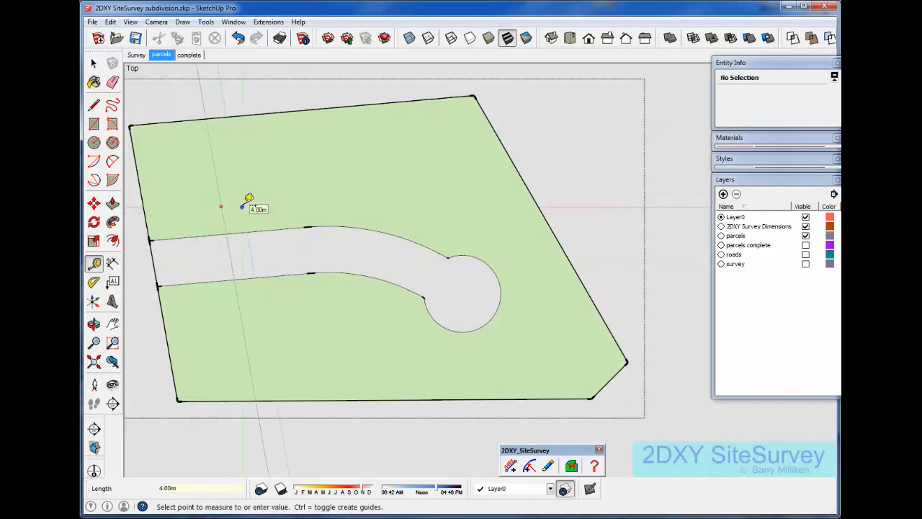
{"action": "type", "text": "15"}
{"action": "key", "text": "Return"}
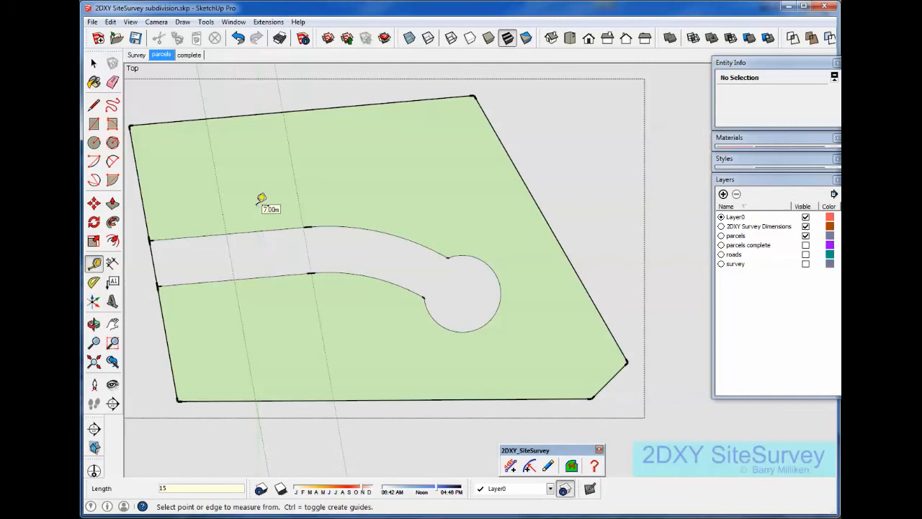
Step: Draw two lot lines along the guides from the north boundary to the road's north edge, each about 22.8 m long
{"action": "key", "text": "l"}
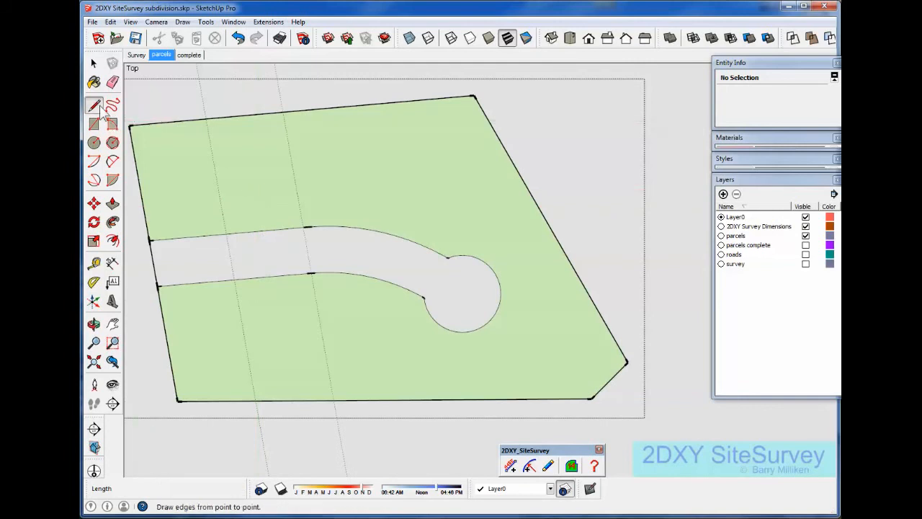
{"action": "left_click", "coordinate": [207, 127]}
{"action": "left_click", "coordinate": [225, 233]}
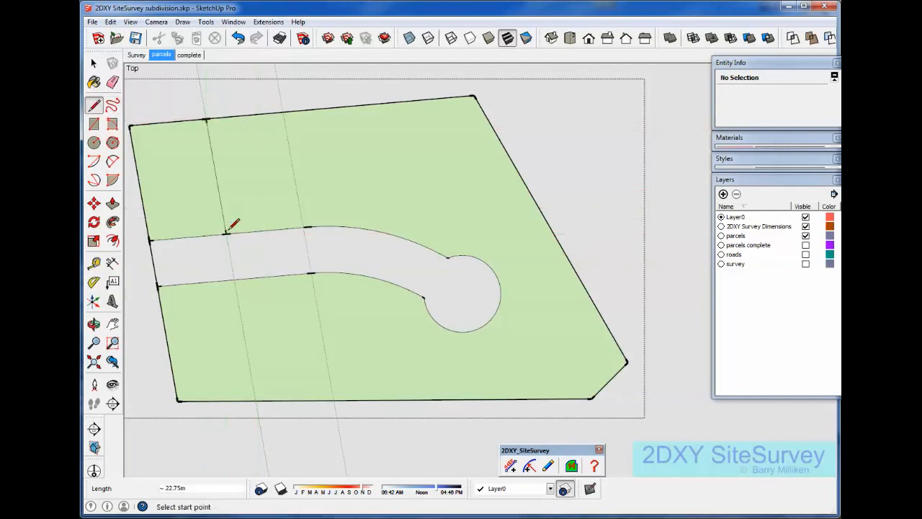
{"action": "left_click", "coordinate": [308, 226]}
{"action": "key", "text": "Escape"}
{"action": "left_click", "coordinate": [282, 112]}
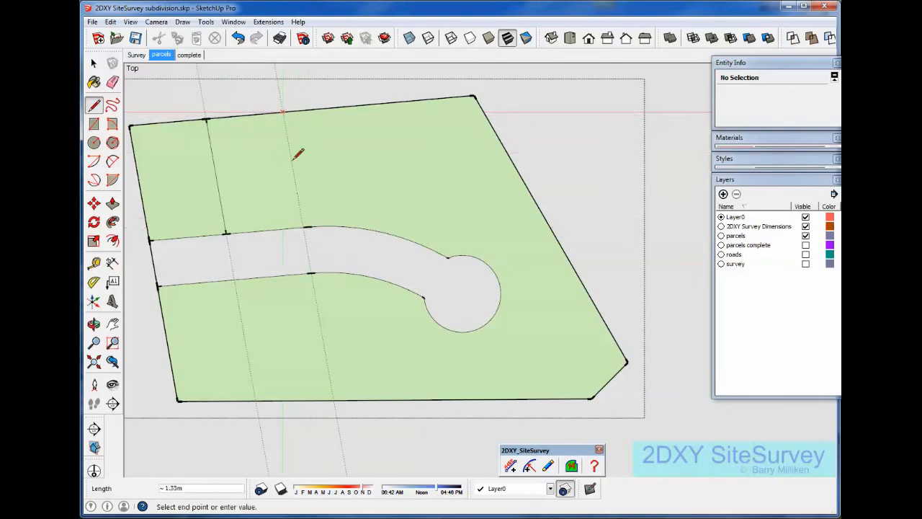
{"action": "left_click", "coordinate": [302, 227]}
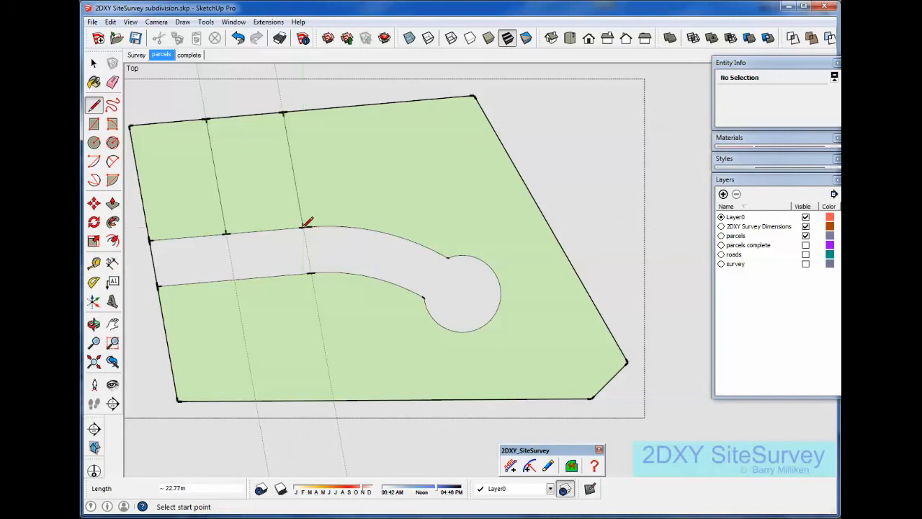
Step: Draw two lot lines along the guides between the road's south edge and the south boundary
{"action": "left_click", "coordinate": [312, 273]}
{"action": "left_click", "coordinate": [334, 399]}
{"action": "left_click", "coordinate": [257, 399]}
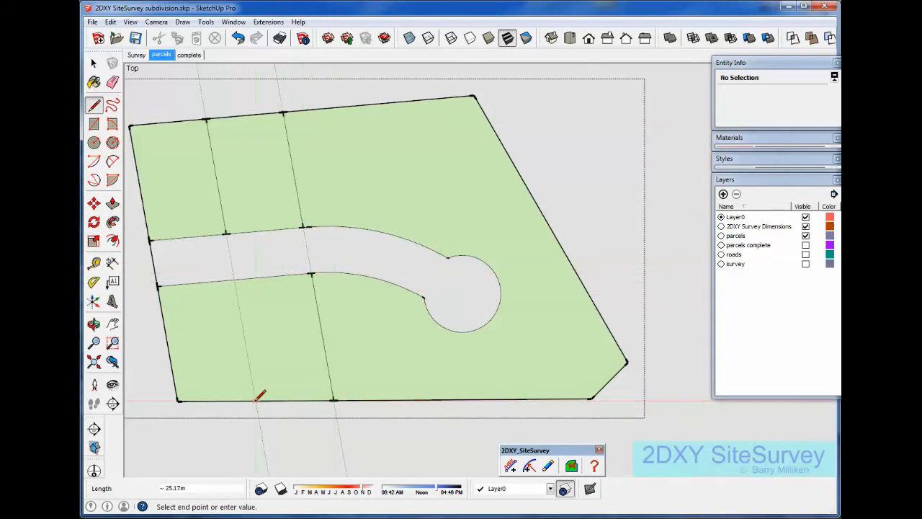
{"action": "left_click", "coordinate": [234, 280]}
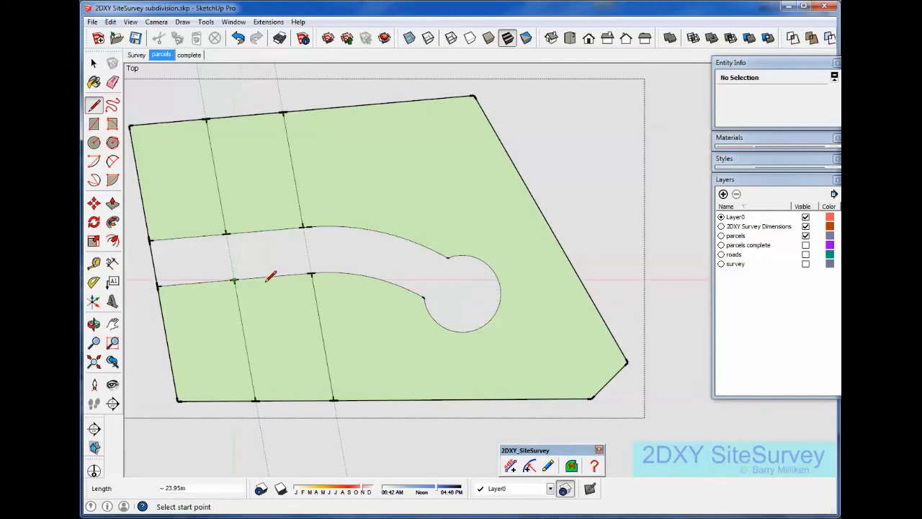
Step: Draw three lot lines to the south boundary, one from the road's curved south edge and two from the cul-de-sac
{"action": "left_click", "coordinate": [397, 285]}
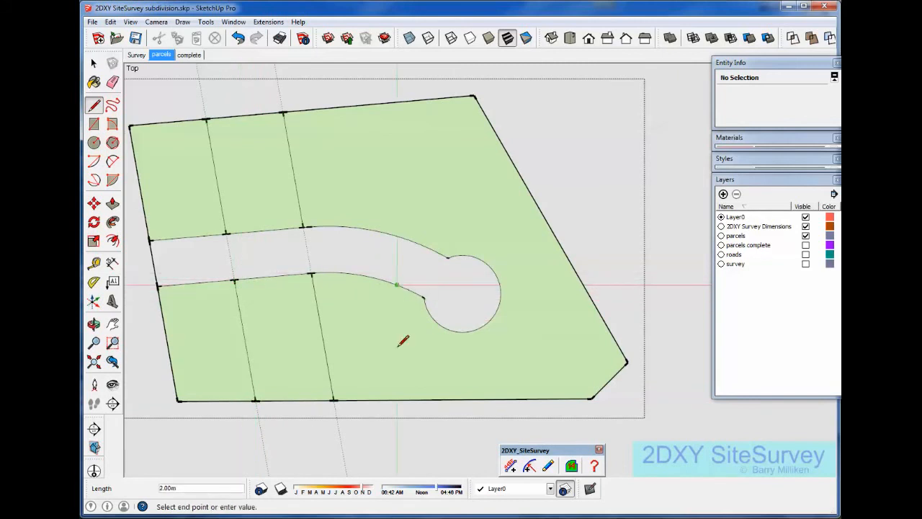
{"action": "left_click", "coordinate": [397, 399]}
{"action": "left_click", "coordinate": [462, 331]}
{"action": "left_click", "coordinate": [446, 399]}
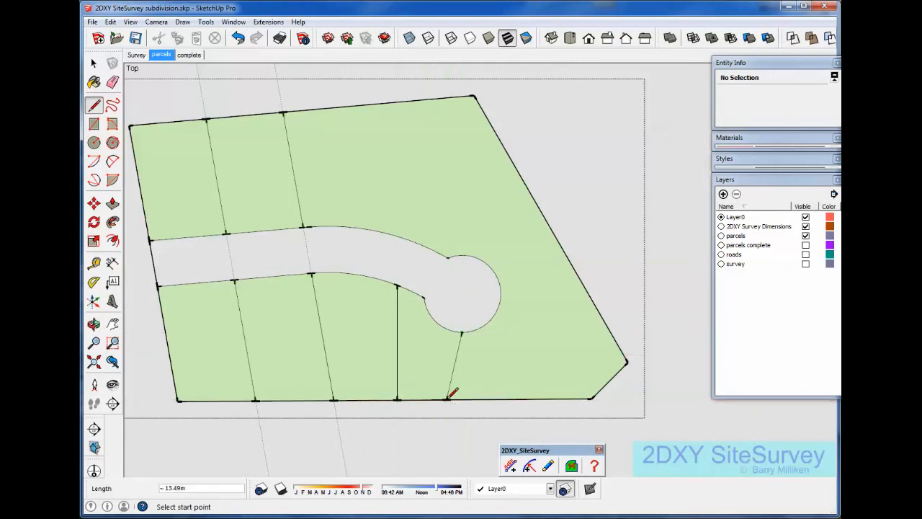
{"action": "left_click", "coordinate": [492, 319]}
{"action": "left_click", "coordinate": [569, 397]}
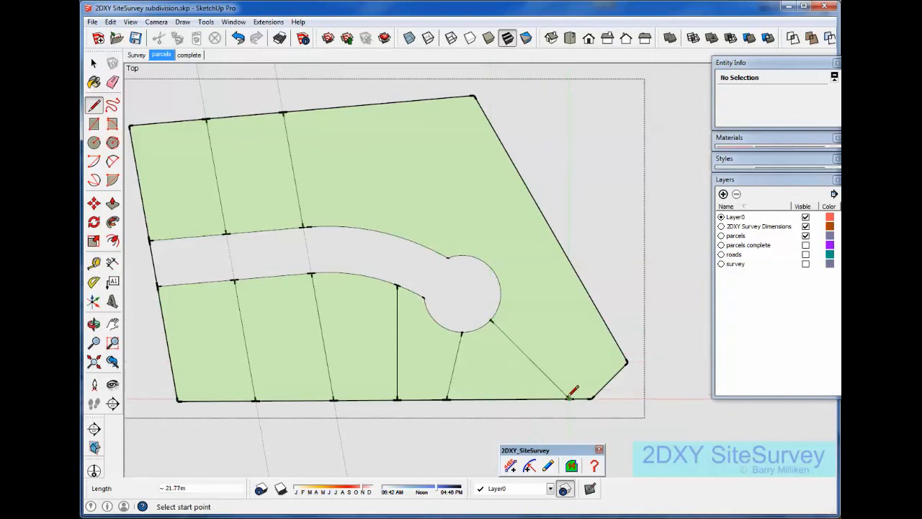
Step: Draw three lot lines to the sloping east boundary, two from the cul-de-sac and one from the road's north edge beside it
{"action": "left_click", "coordinate": [500, 294]}
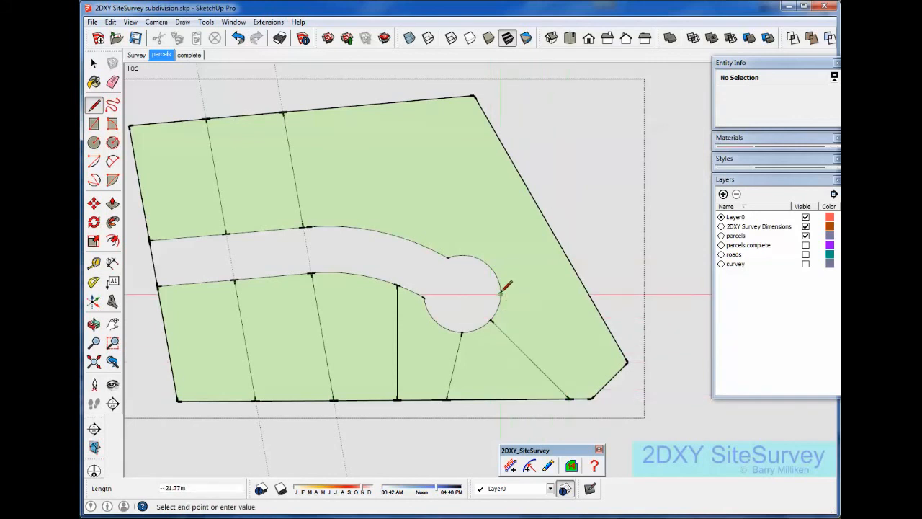
{"action": "left_click", "coordinate": [593, 301]}
{"action": "left_click", "coordinate": [486, 261]}
{"action": "left_click", "coordinate": [539, 208]}
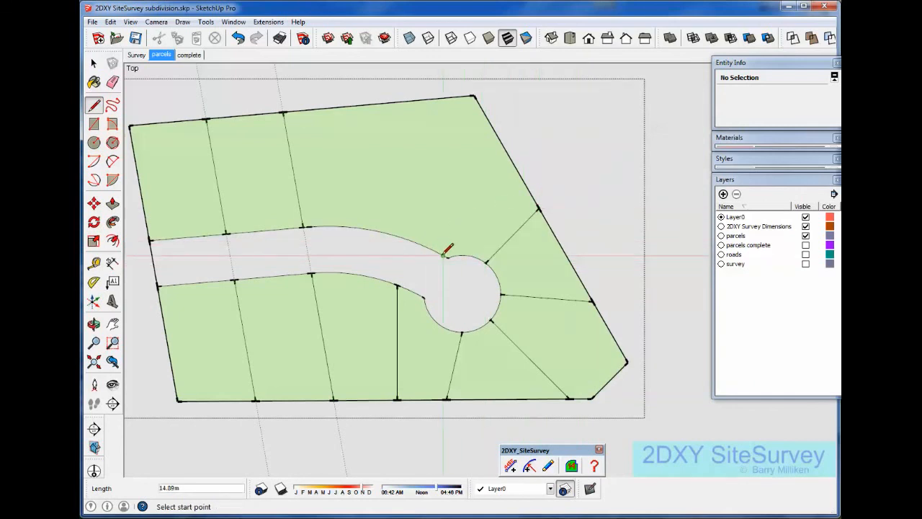
{"action": "left_click", "coordinate": [432, 250]}
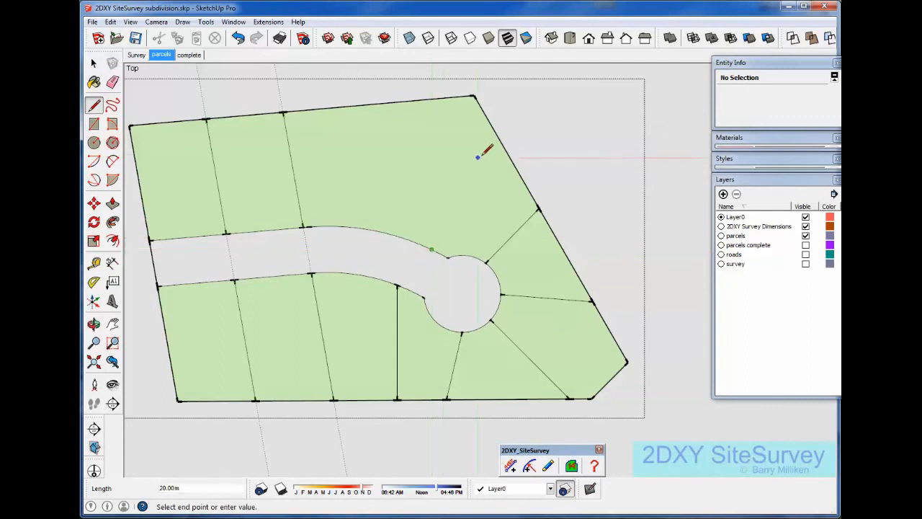
{"action": "left_click", "coordinate": [499, 142]}
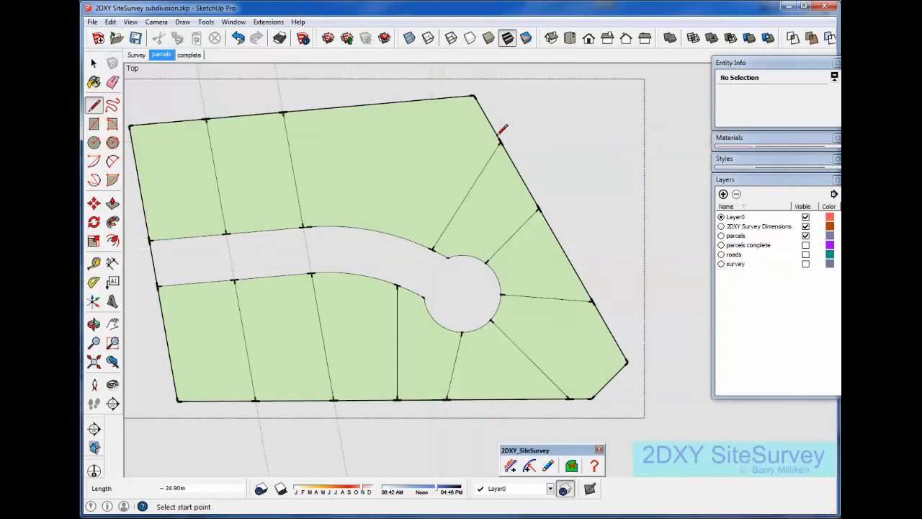
Step: Draw two lot lines between the road's curved north edge and the north boundary, and undo the last drawn line
{"action": "left_click", "coordinate": [396, 234]}
{"action": "left_click", "coordinate": [346, 226]}
{"action": "left_click", "coordinate": [347, 110]}
{"action": "left_click", "coordinate": [238, 37]}
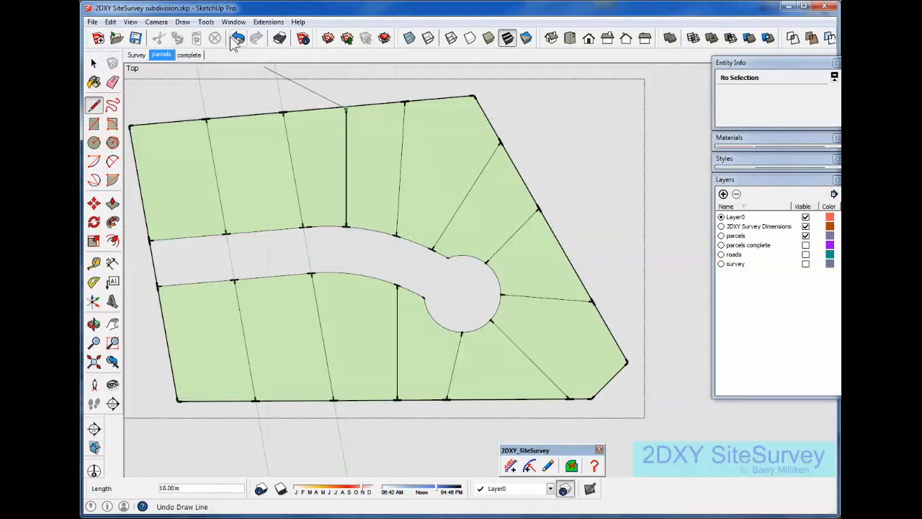
Step: Draw a lot line about 23 m long from the north boundary down to the road's curved north edge
{"action": "left_click", "coordinate": [351, 106]}
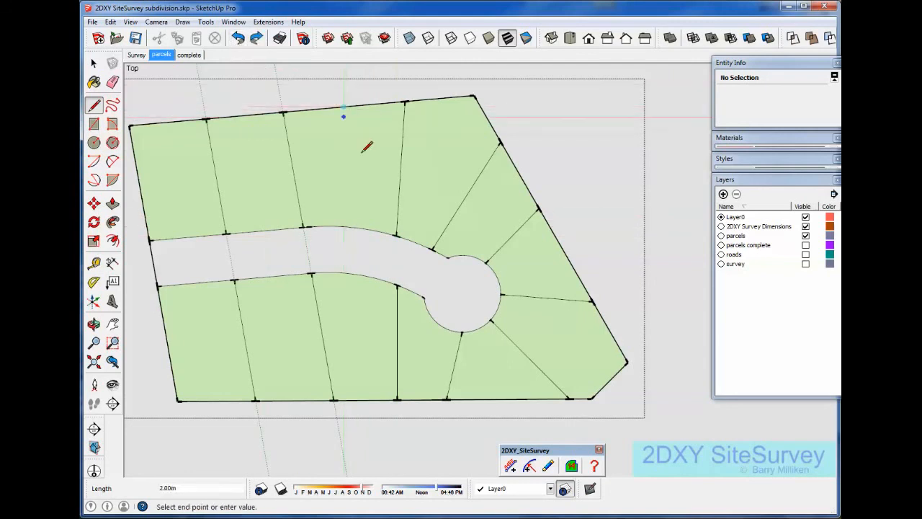
{"action": "left_click", "coordinate": [345, 227]}
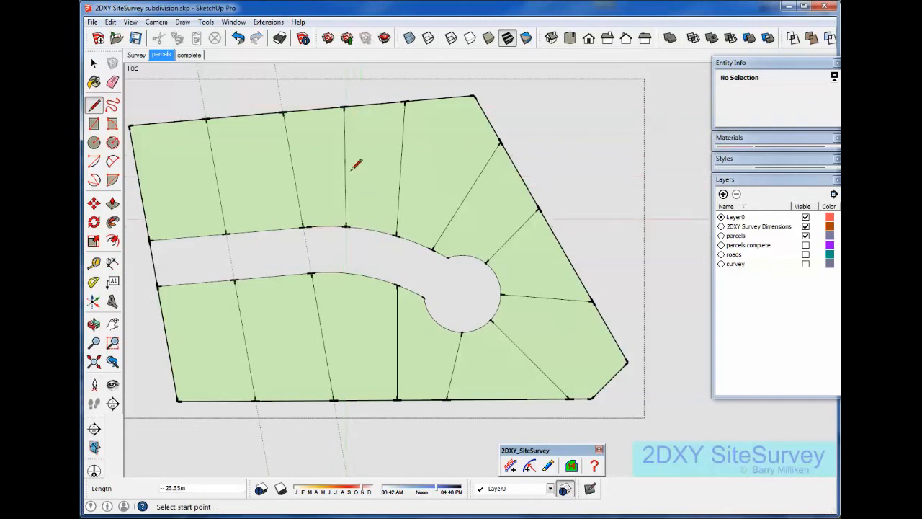
{"action": "left_click", "coordinate": [94, 63]}
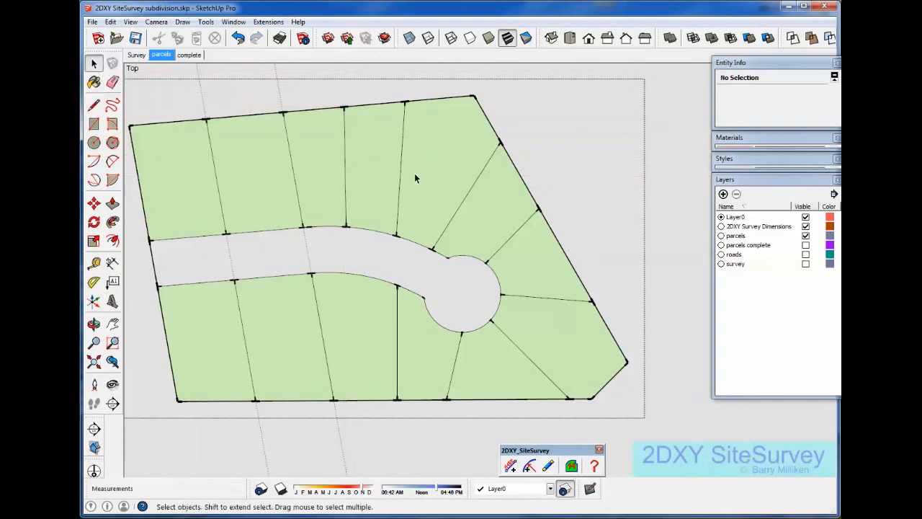
Step: Add area labels in whole square metres, without perimeter or hectares, to the lot south of the cul-de-sac and its western neighbour
{"action": "left_click", "coordinate": [498, 353]}
{"action": "left_click", "coordinate": [572, 464]}
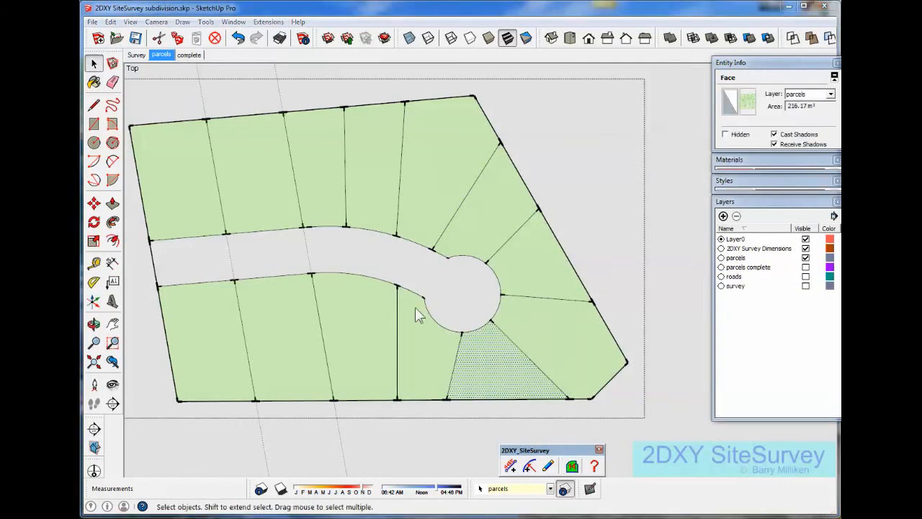
{"action": "left_click", "coordinate": [425, 308]}
{"action": "left_click", "coordinate": [436, 355]}
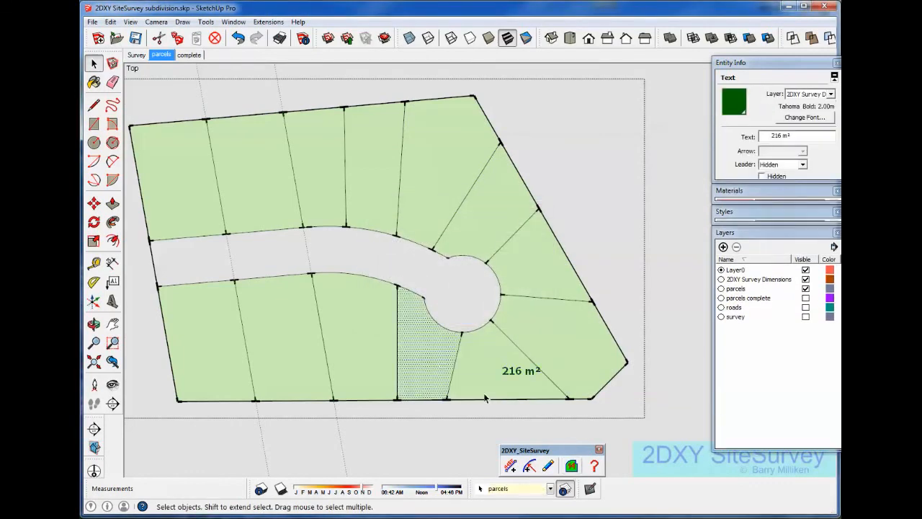
{"action": "left_click", "coordinate": [572, 465]}
{"action": "left_click", "coordinate": [412, 308]}
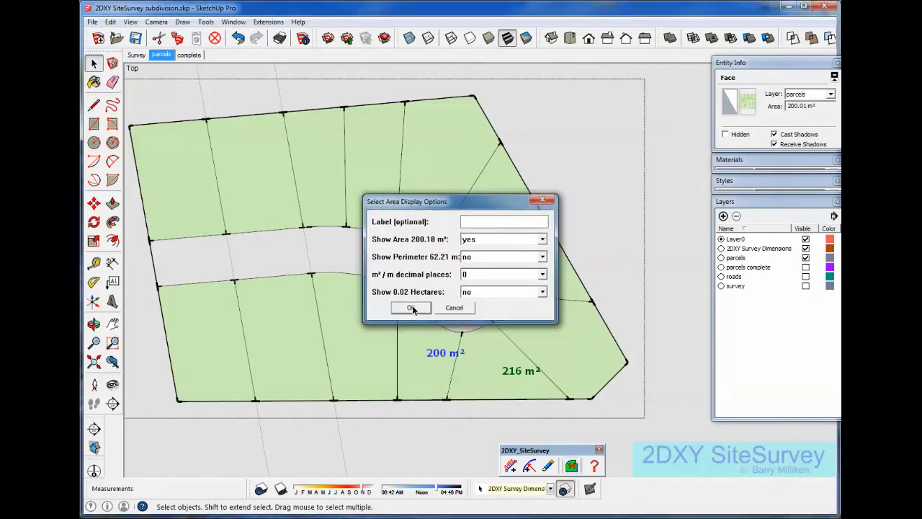
Step: Move the 200 m² area label slightly west so it fits inside its lot
{"action": "left_click", "coordinate": [93, 203]}
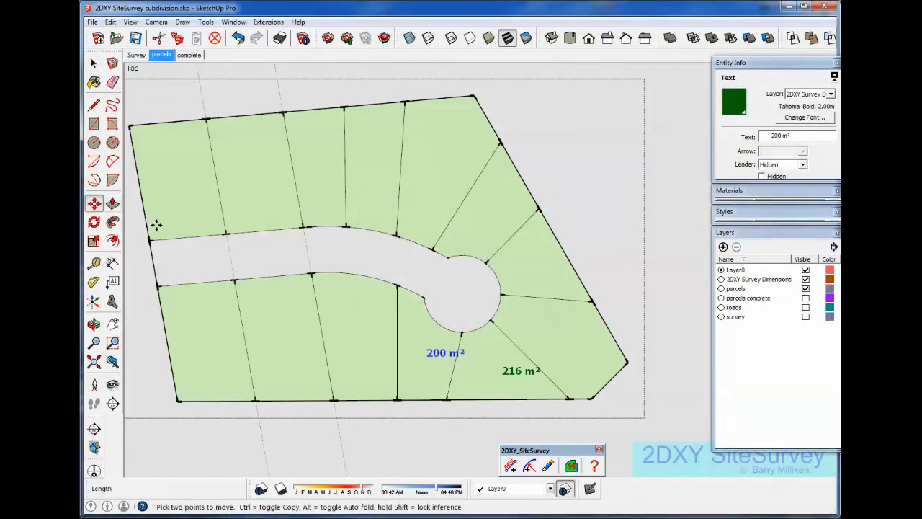
{"action": "left_click", "coordinate": [436, 353]}
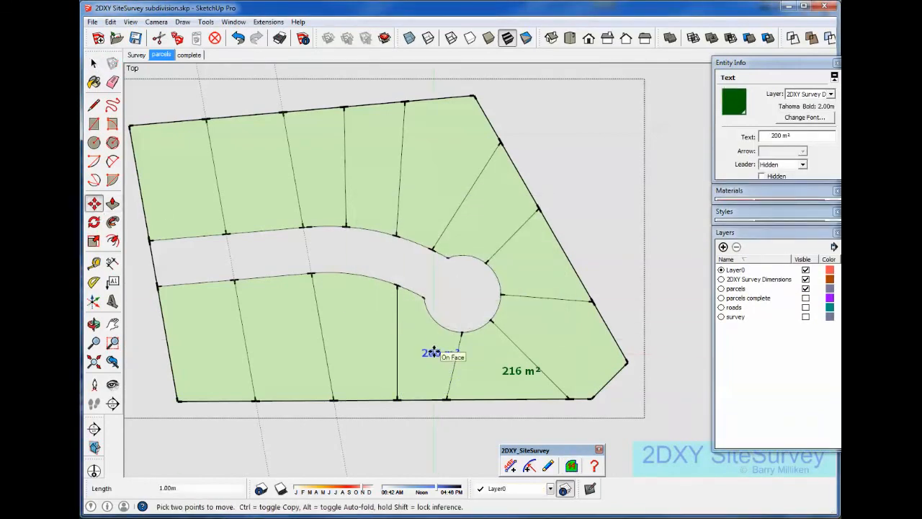
{"action": "left_click", "coordinate": [426, 351]}
{"action": "left_click", "coordinate": [94, 63]}
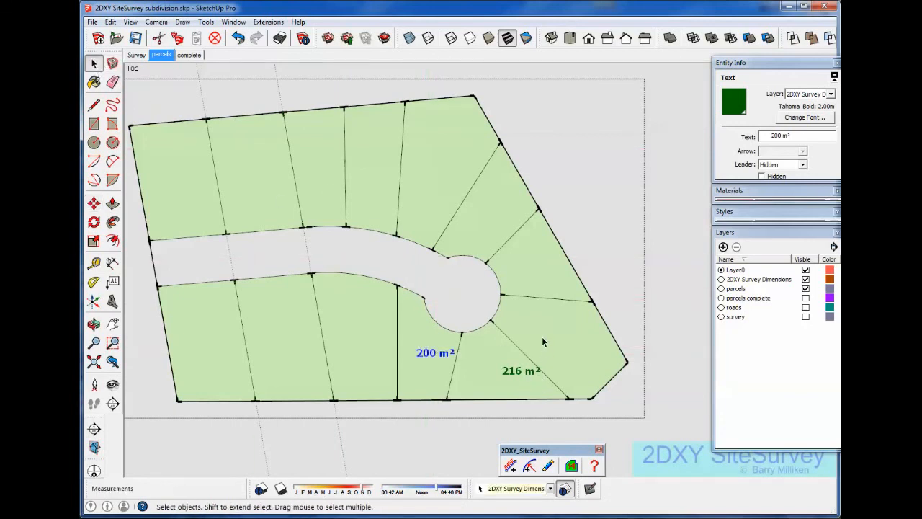
Step: Annotate the lot line running east from the cul-de-sac with its bearing and length, and dimension the cul-de-sac arc just south of it
{"action": "left_click", "coordinate": [553, 301]}
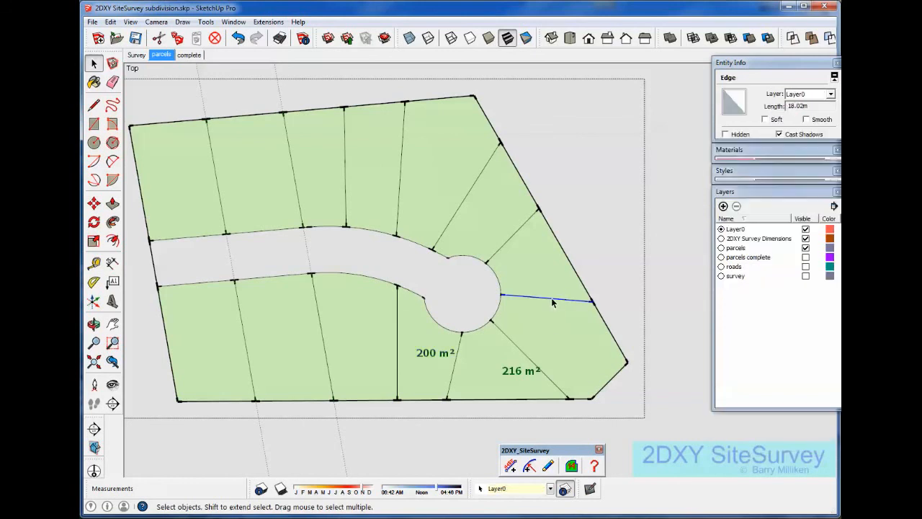
{"action": "left_click", "coordinate": [548, 466]}
{"action": "left_click", "coordinate": [391, 318]}
{"action": "left_click", "coordinate": [496, 312]}
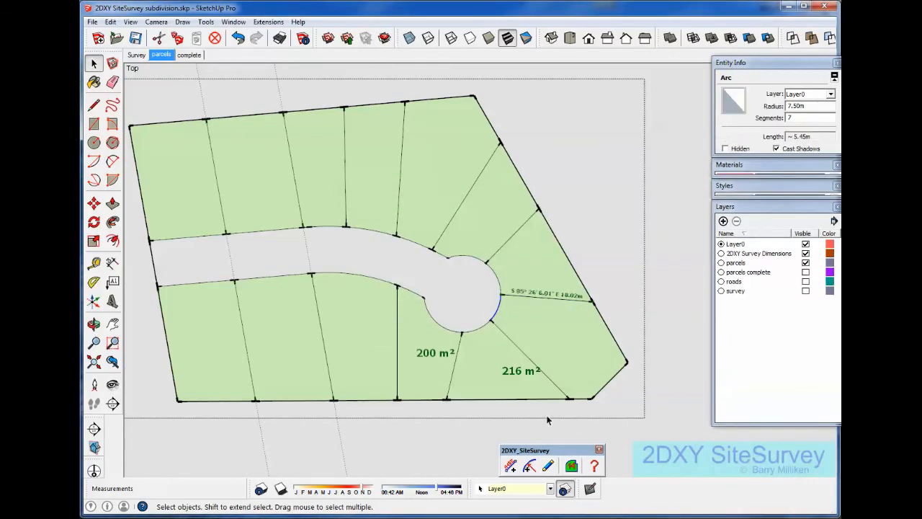
{"action": "left_click", "coordinate": [325, 318]}
Step: Annotate the cul-de-sac's southeast lot line and the southernmost segment of the sloping east boundary with their bearings and lengths
{"action": "left_click", "coordinate": [505, 340]}
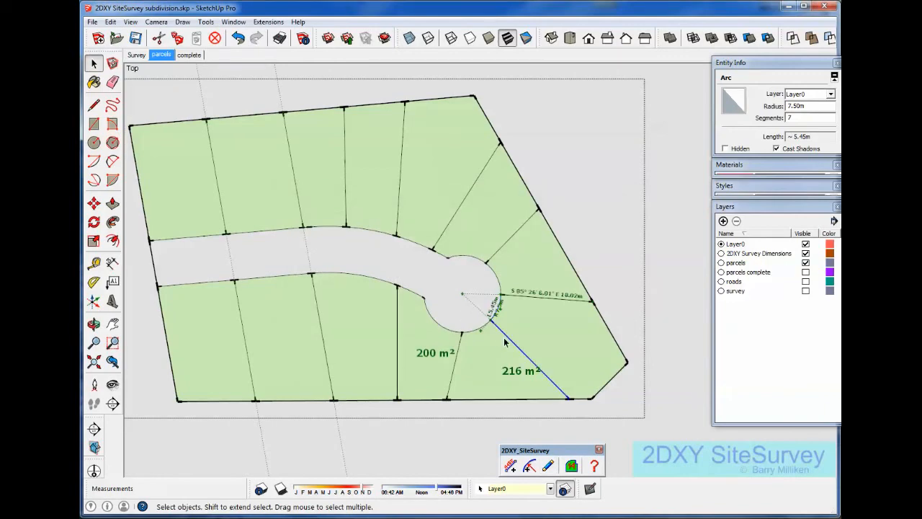
{"action": "left_click", "coordinate": [549, 467]}
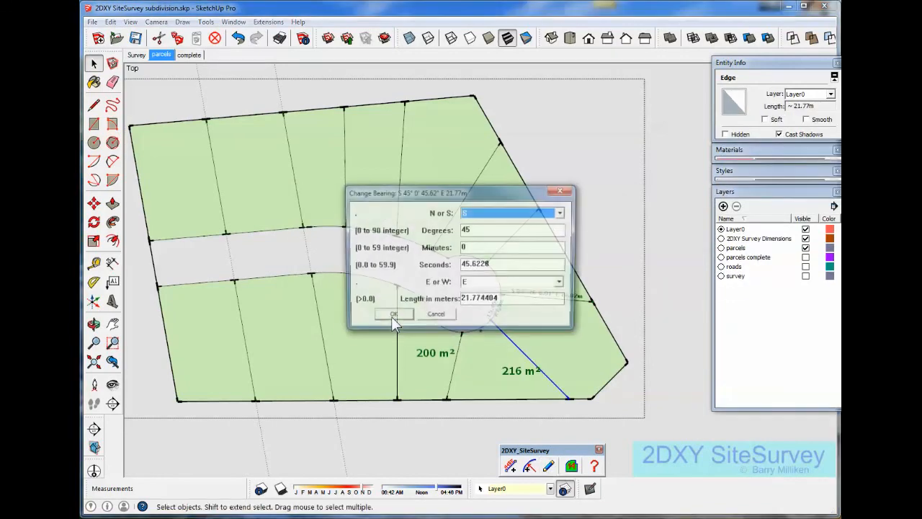
{"action": "left_click", "coordinate": [393, 314]}
{"action": "left_click", "coordinate": [609, 332]}
{"action": "left_click", "coordinate": [549, 467]}
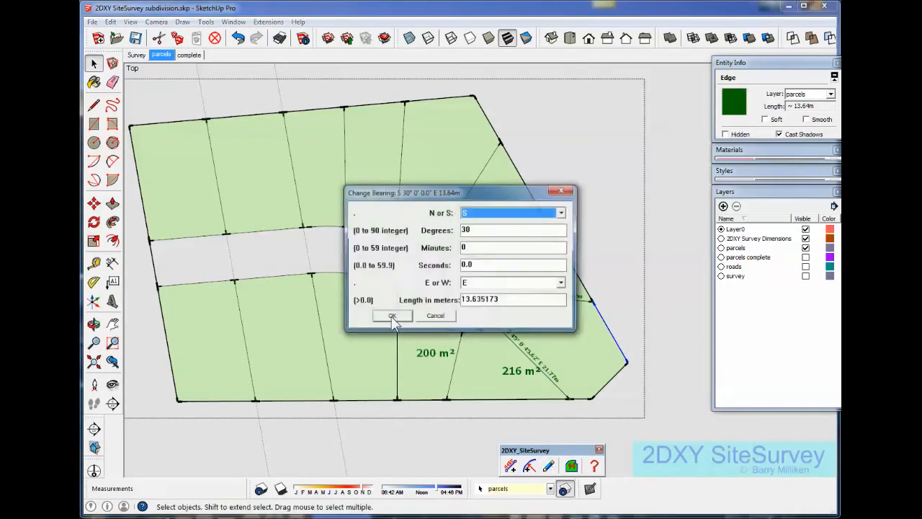
{"action": "left_click", "coordinate": [383, 315]}
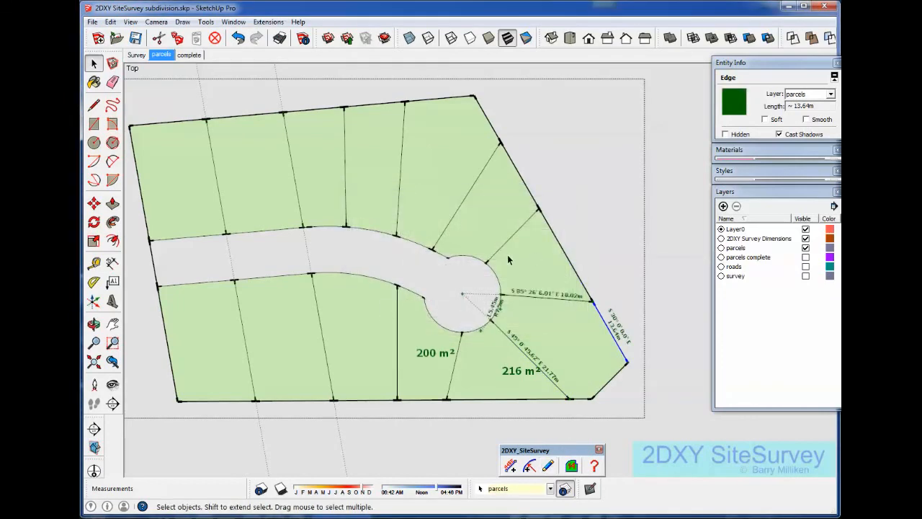
Step: Dimension the cul-de-sac's northeast and north arcs with their arc lengths and radii
{"action": "left_click", "coordinate": [497, 278], "text": "shift"}
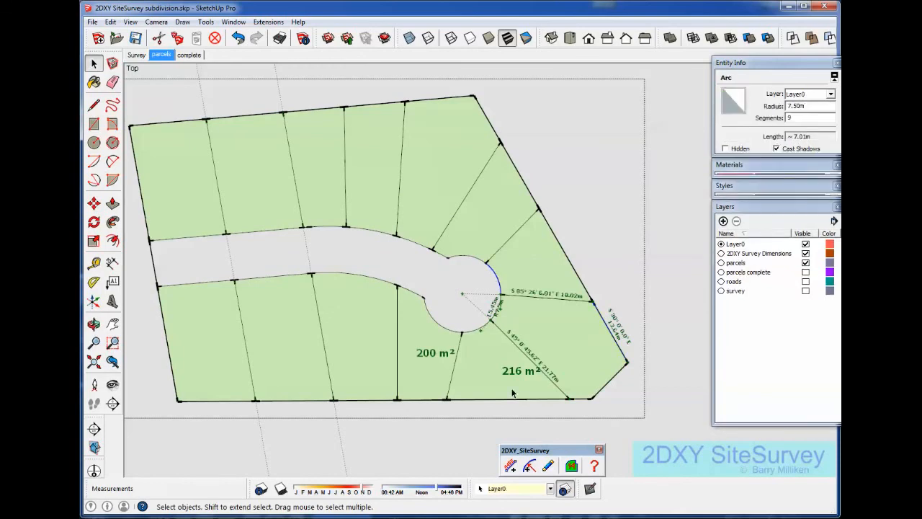
{"action": "left_click", "coordinate": [549, 467]}
{"action": "left_click", "coordinate": [329, 316]}
{"action": "left_click", "coordinate": [474, 258]}
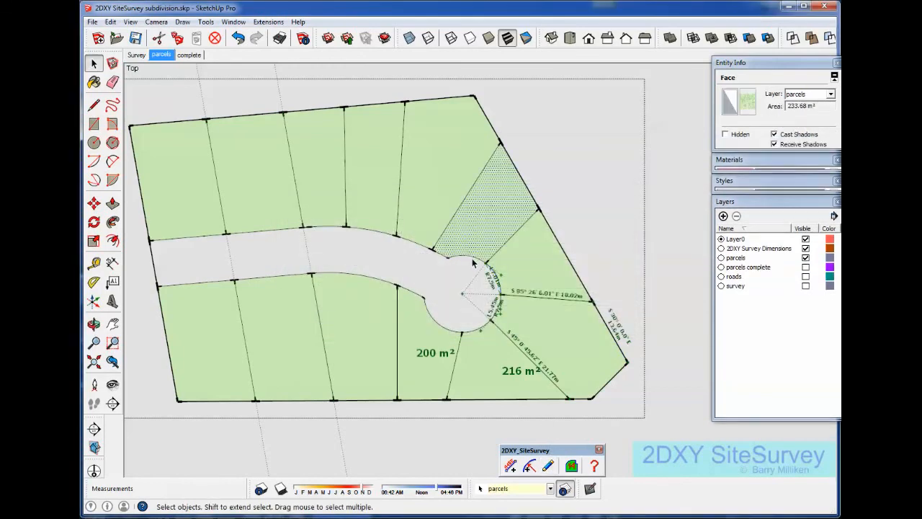
{"action": "left_click", "coordinate": [475, 259]}
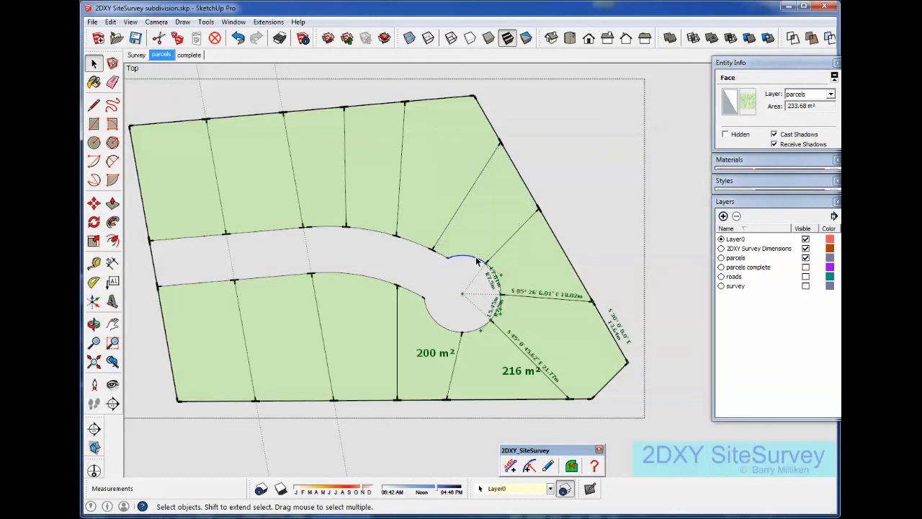
{"action": "left_click", "coordinate": [548, 467]}
{"action": "left_click", "coordinate": [331, 316]}
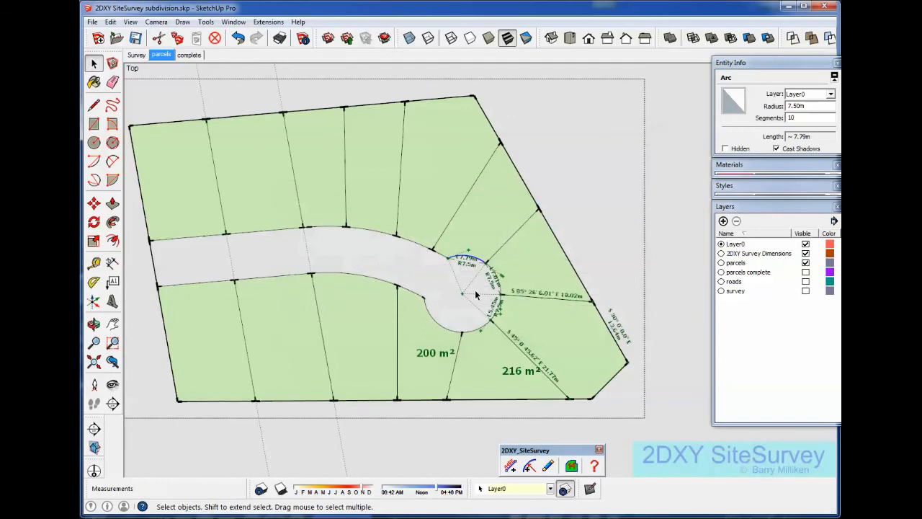
Step: Annotate the two easternmost lot lines rising from the road's curved north edge with their bearings and lengths, and clear the selection
{"action": "left_click", "coordinate": [446, 227]}
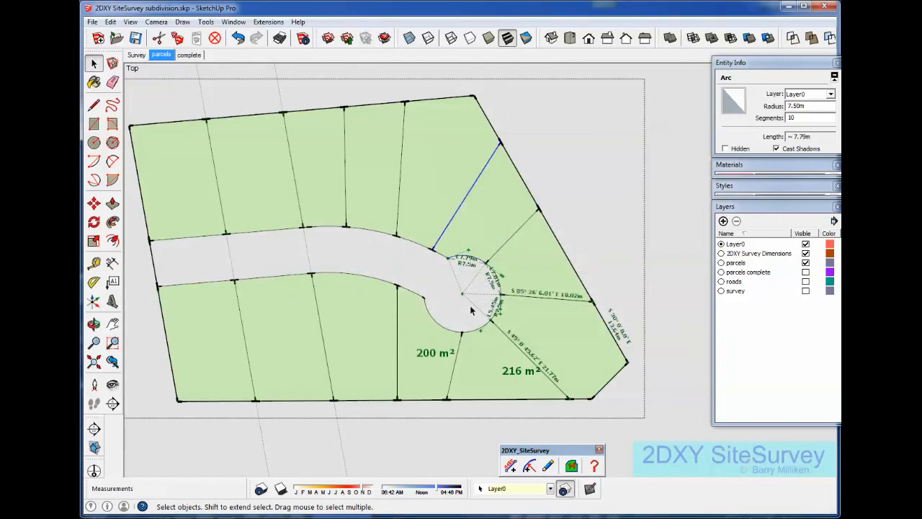
{"action": "left_click", "coordinate": [548, 467]}
{"action": "left_click", "coordinate": [394, 316]}
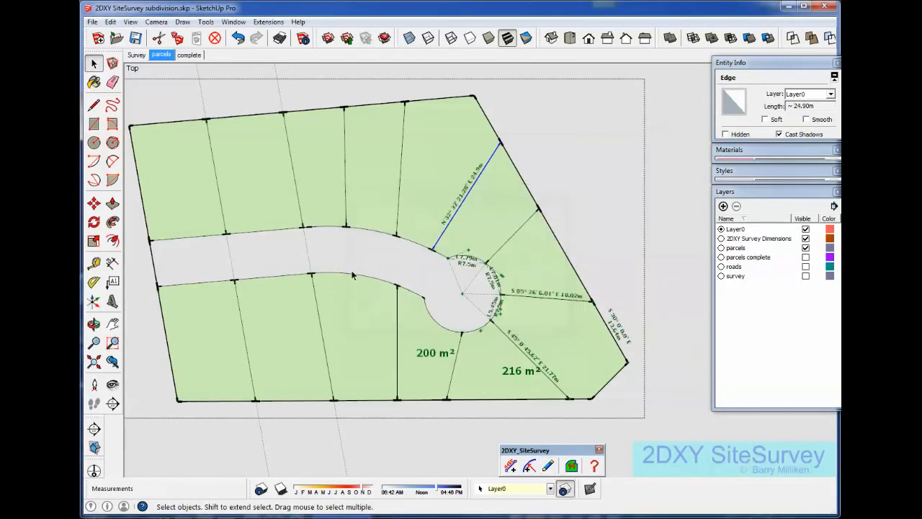
{"action": "left_click", "coordinate": [399, 209]}
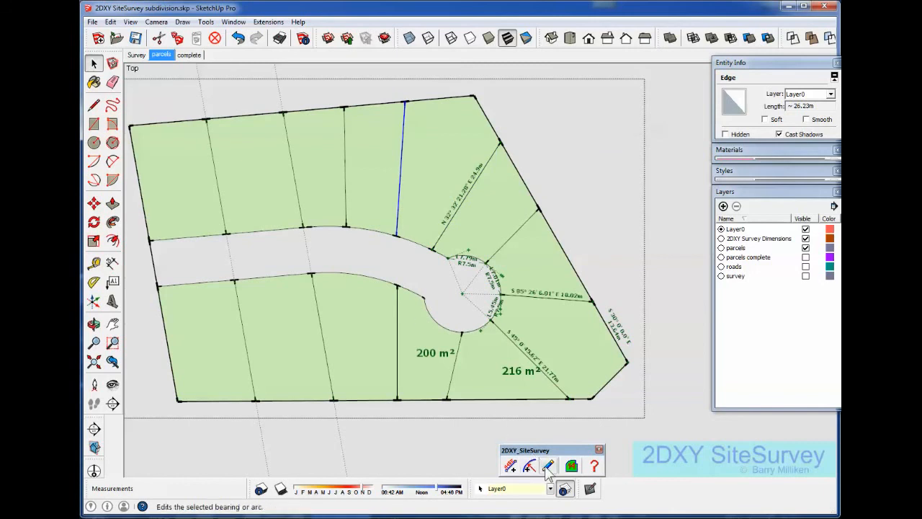
{"action": "left_click", "coordinate": [548, 467]}
{"action": "left_click", "coordinate": [393, 315]}
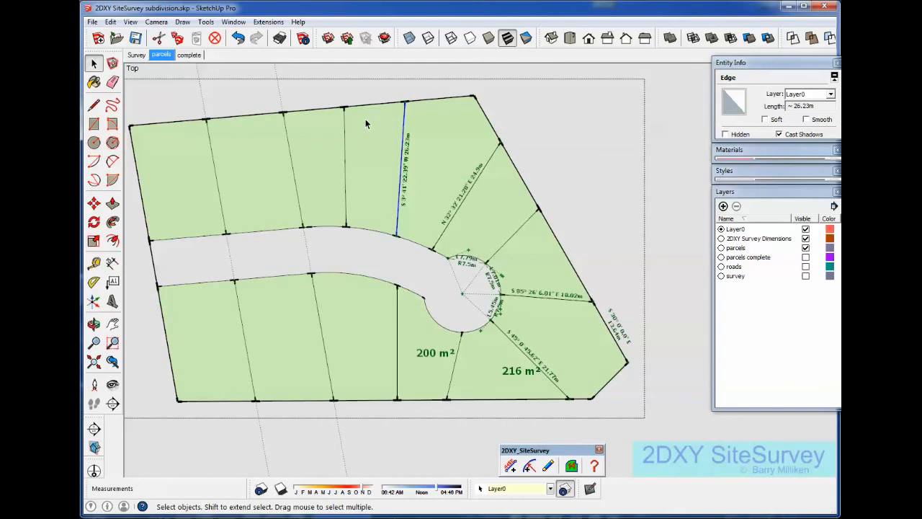
{"action": "left_click", "coordinate": [681, 114]}
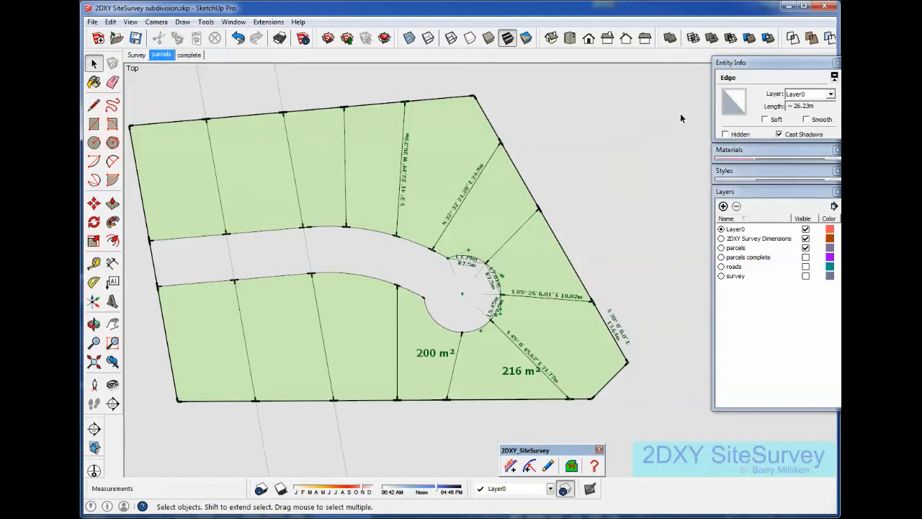